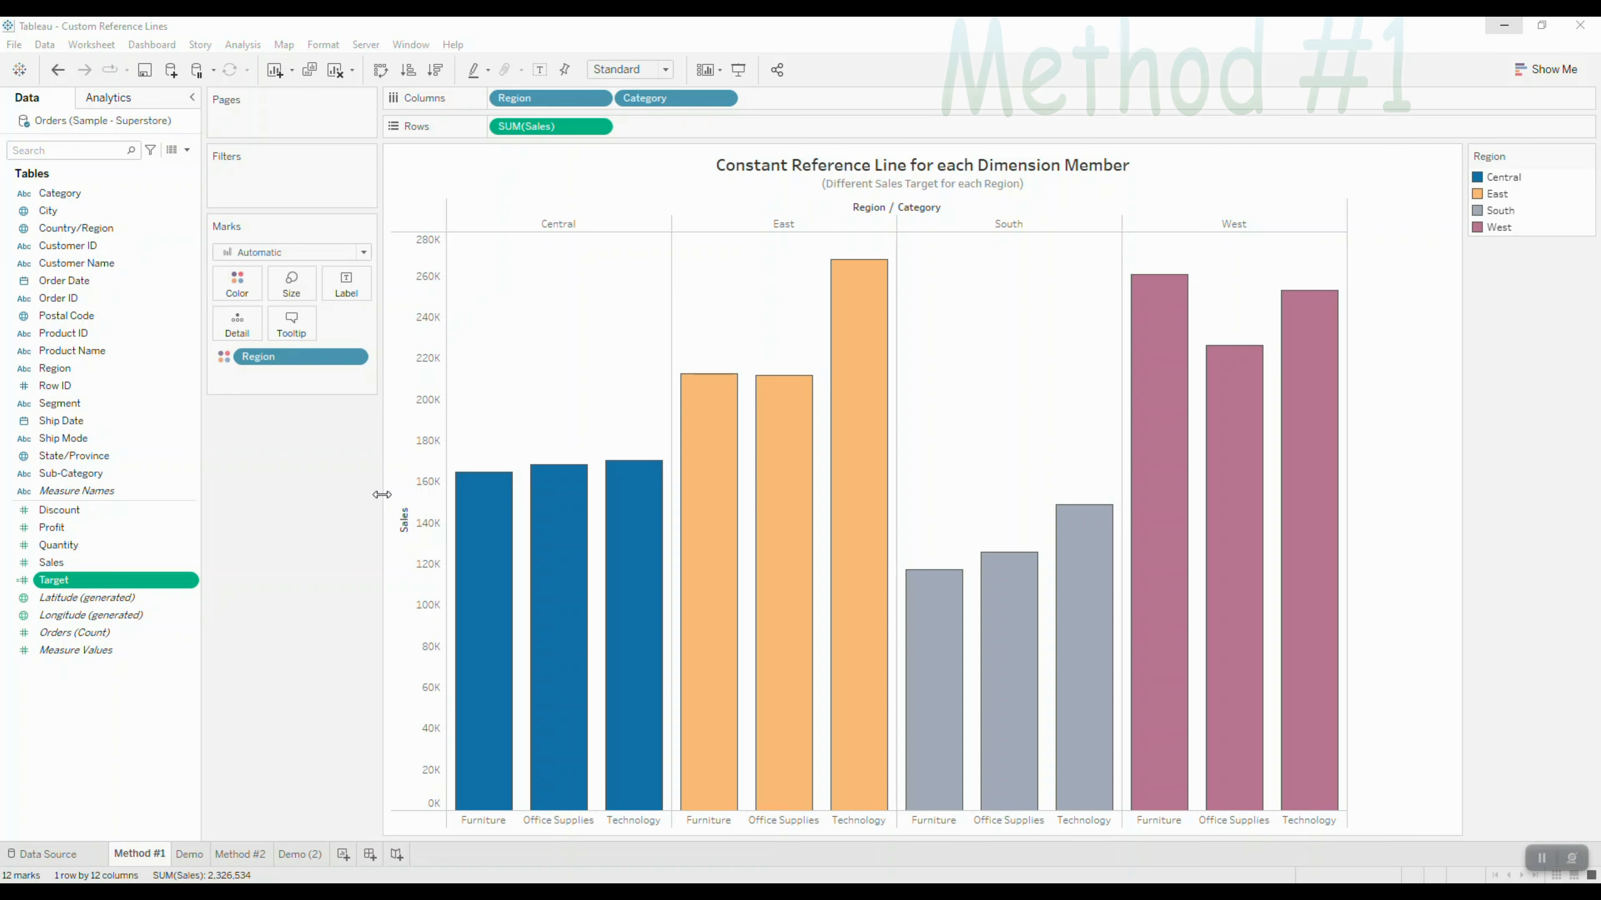
Step: Create an integer parameter named Central Target with a current value of 200K
right_click(108, 707)
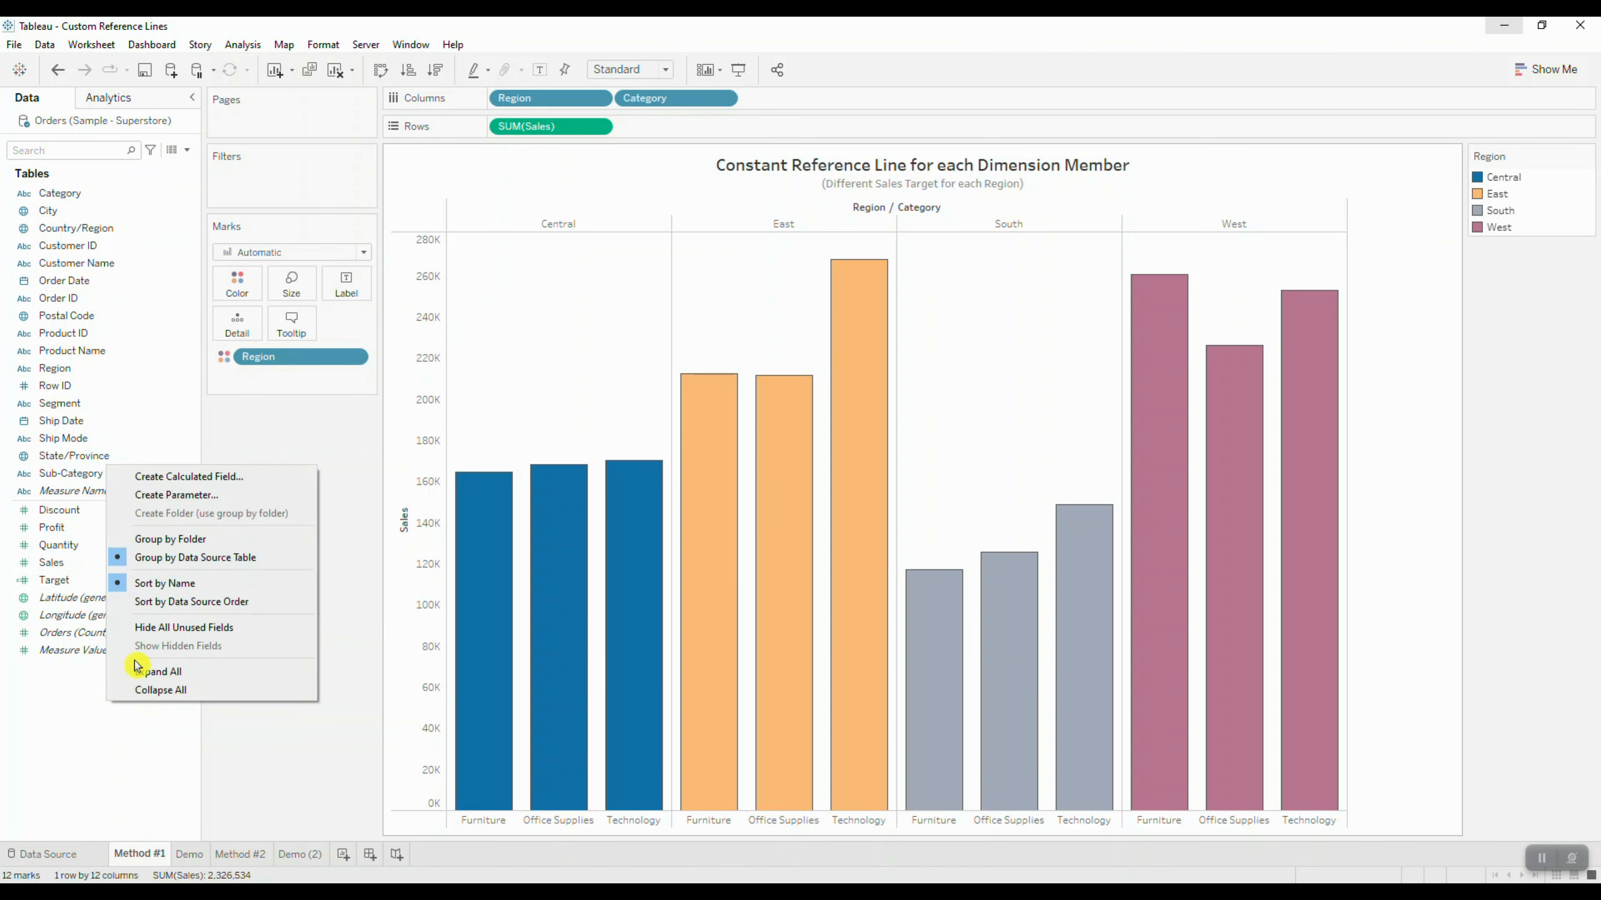
left_click(167, 497)
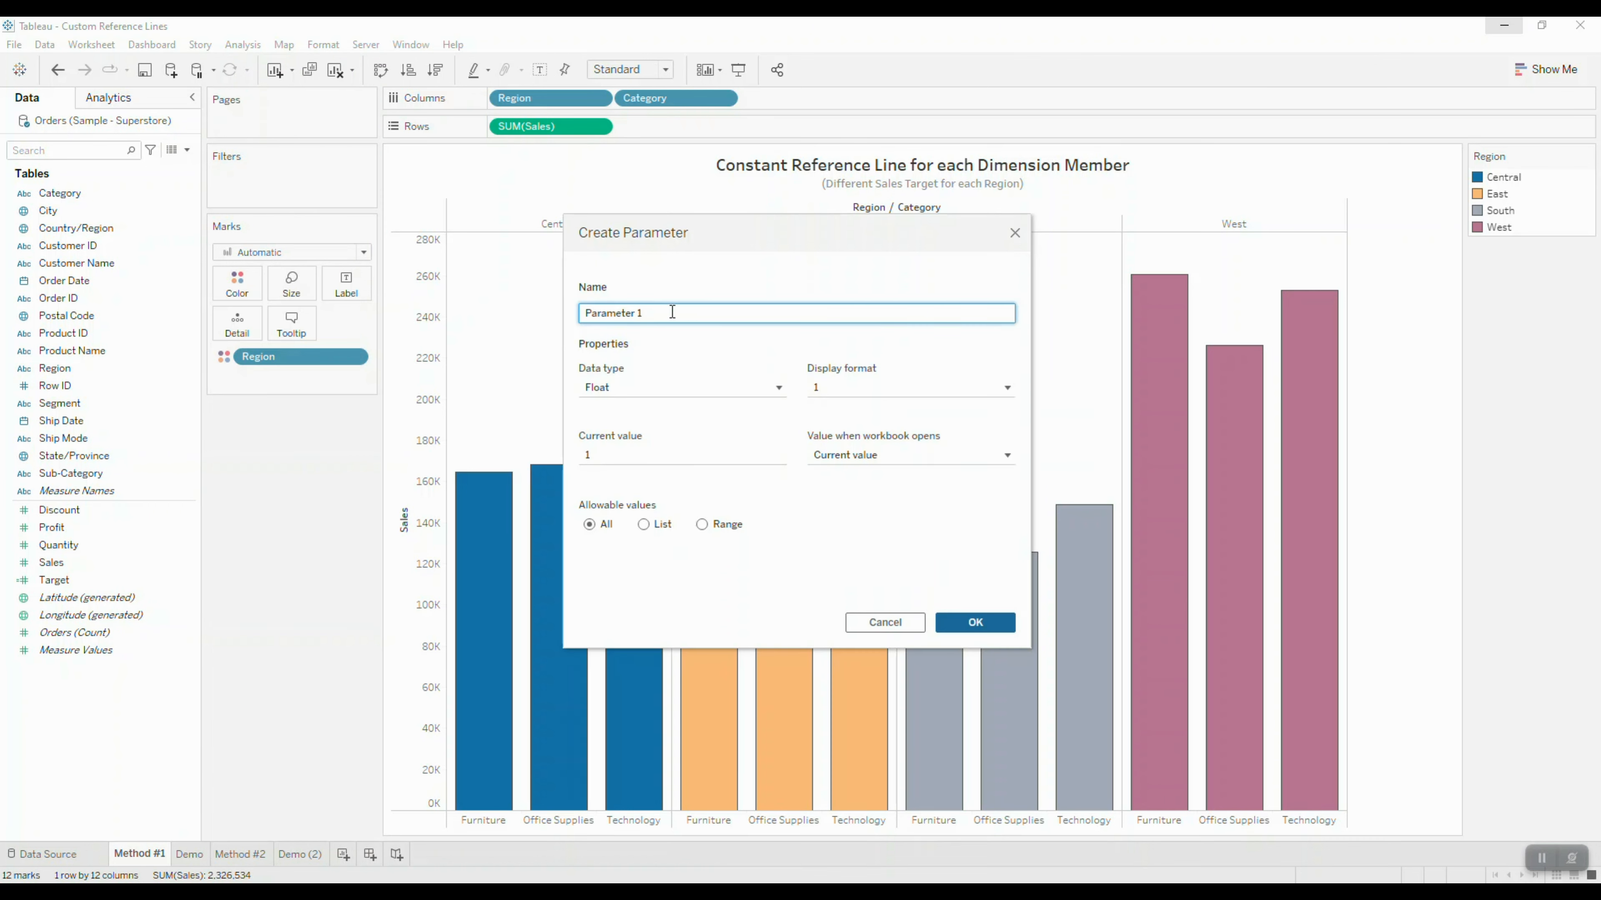
left_click_drag(672, 312, 555, 321)
type("Central Target")
left_click(634, 393)
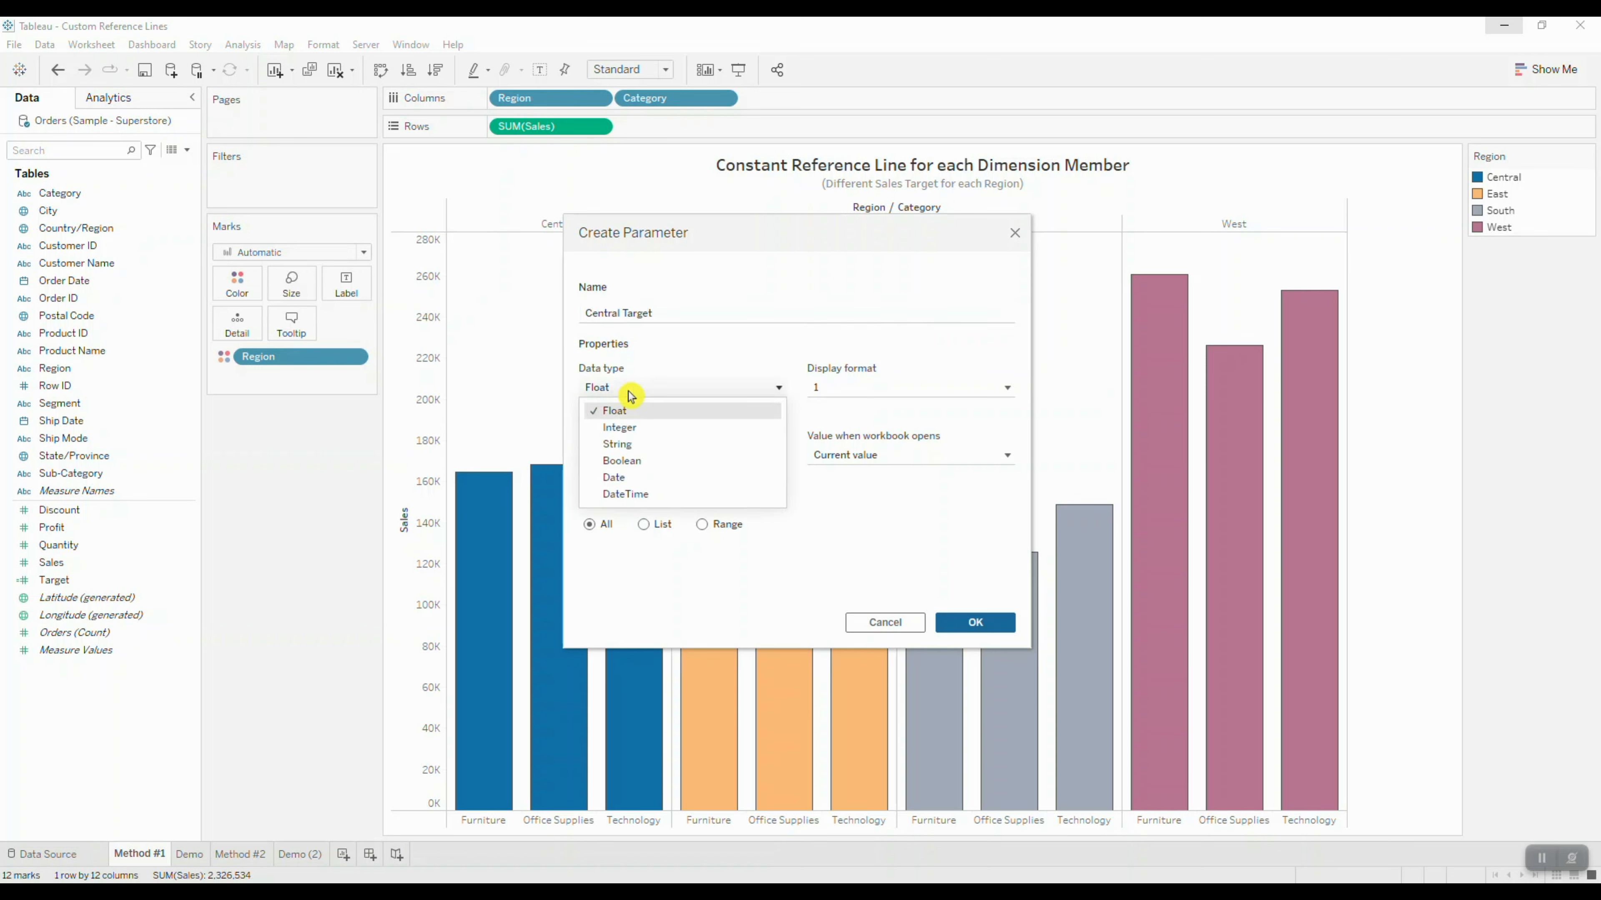
left_click(652, 433)
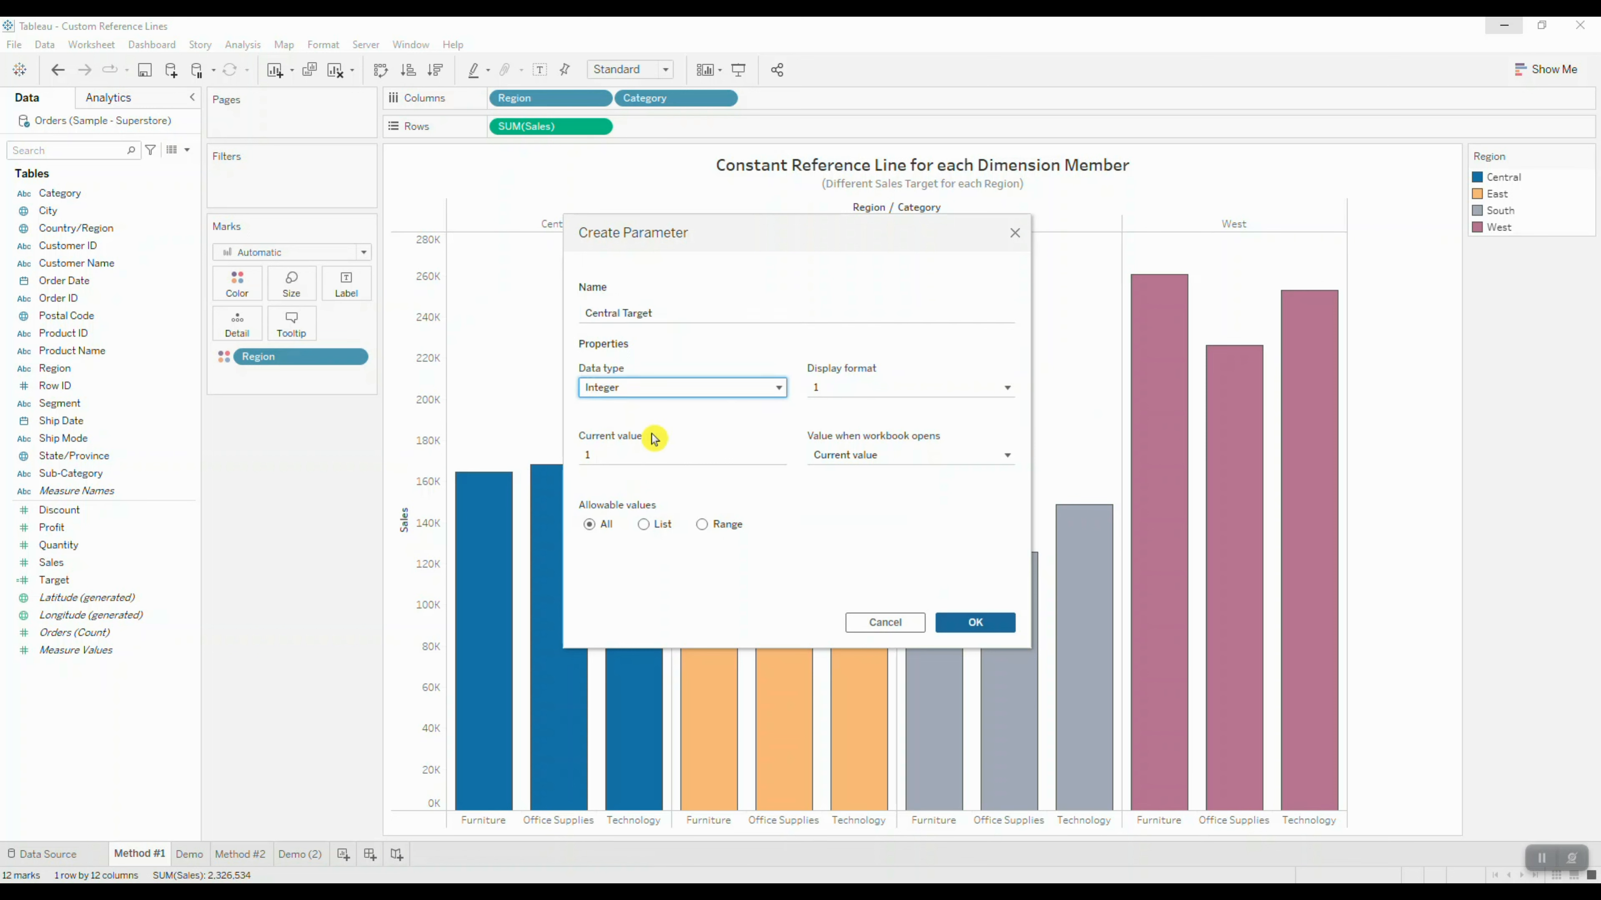
left_click(634, 455)
key("BackSpace")
type("200K")
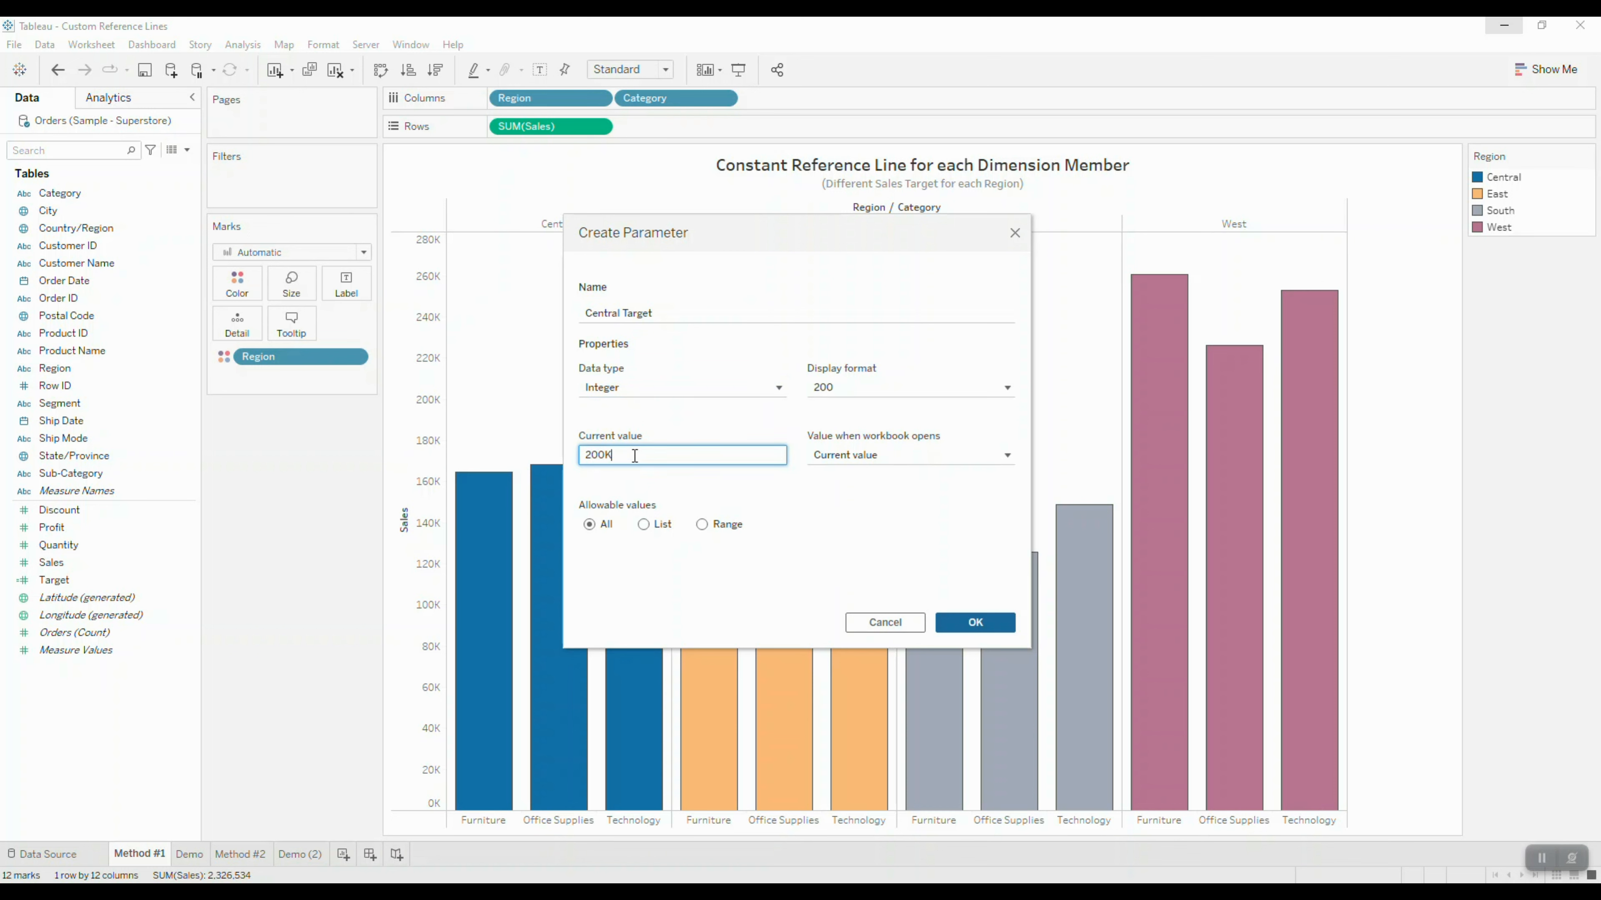
left_click(958, 622)
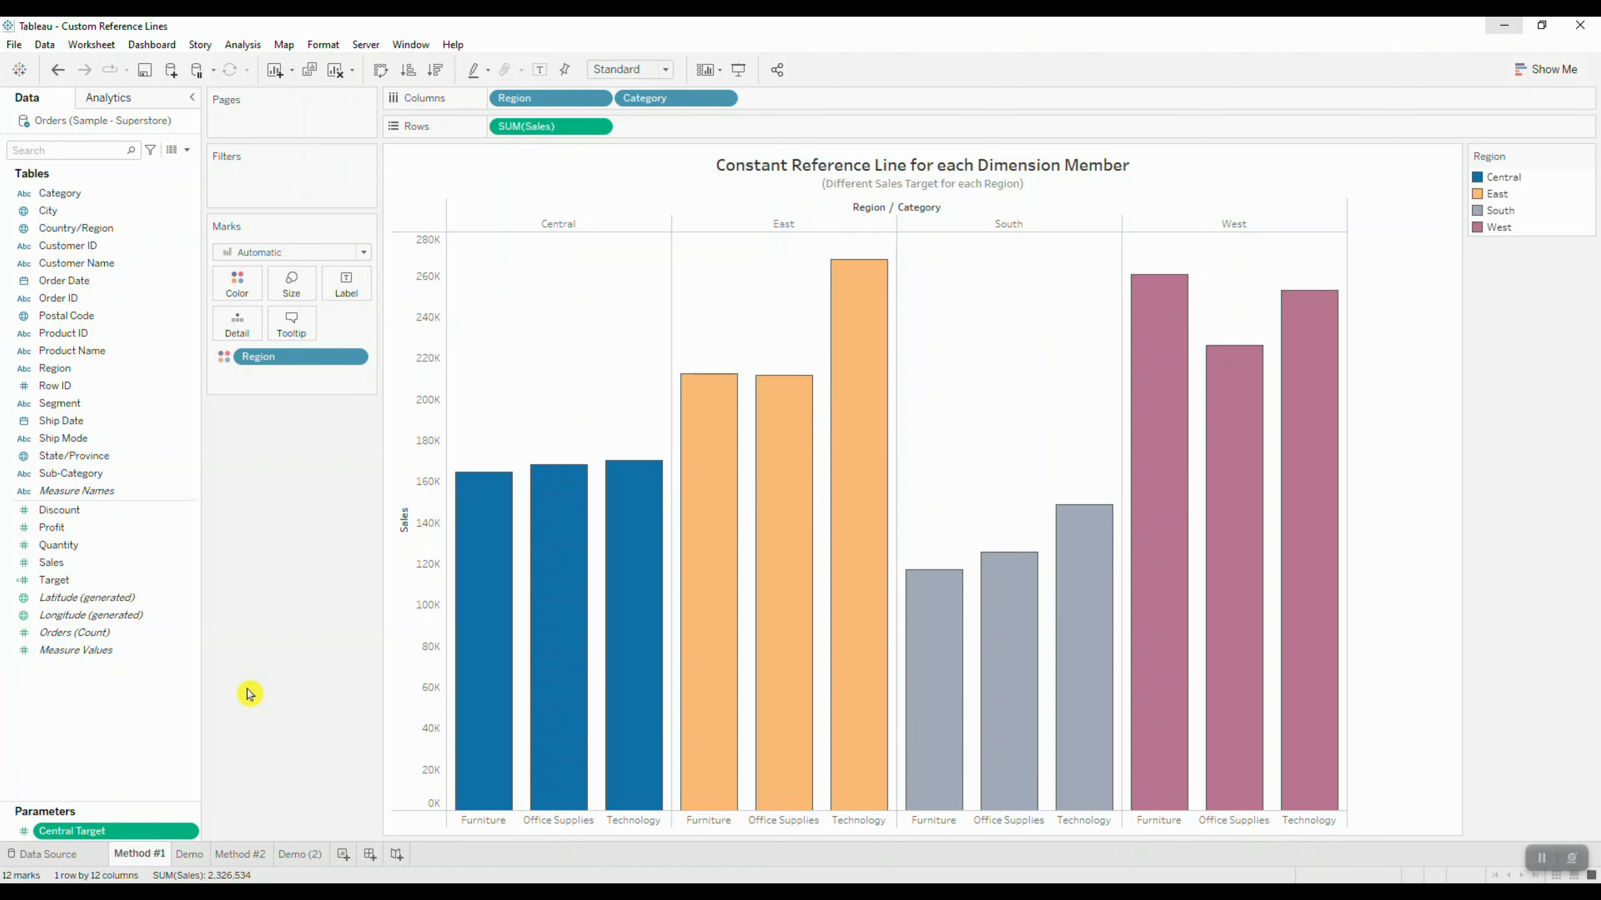
Step: Create an integer parameter named East Target with a current value of 240K
right_click(166, 689)
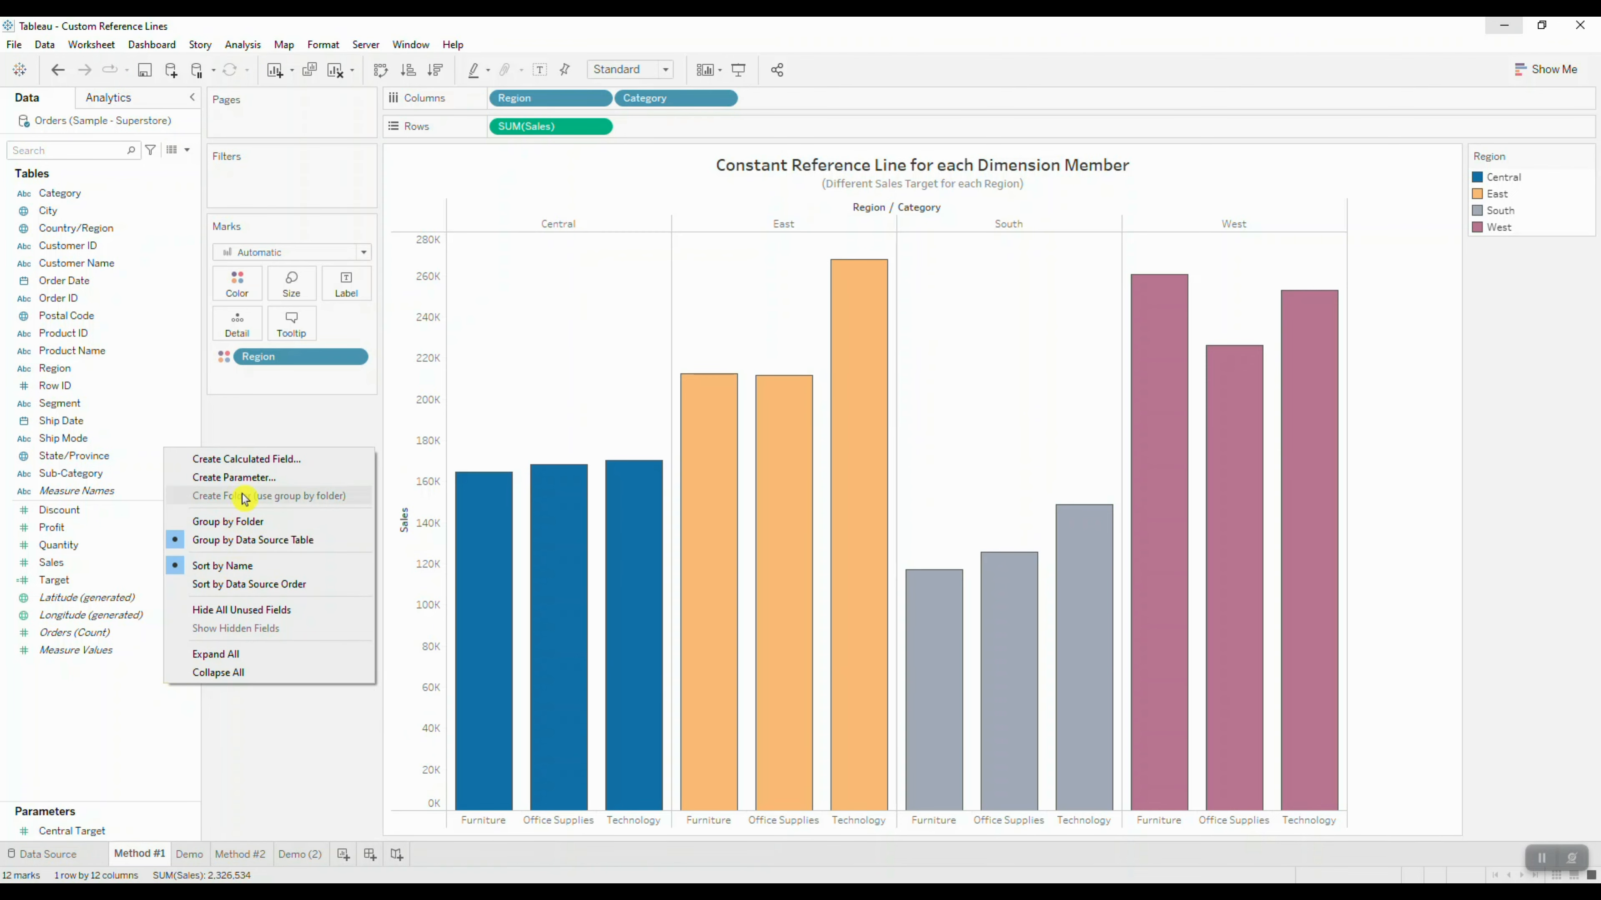
left_click(246, 478)
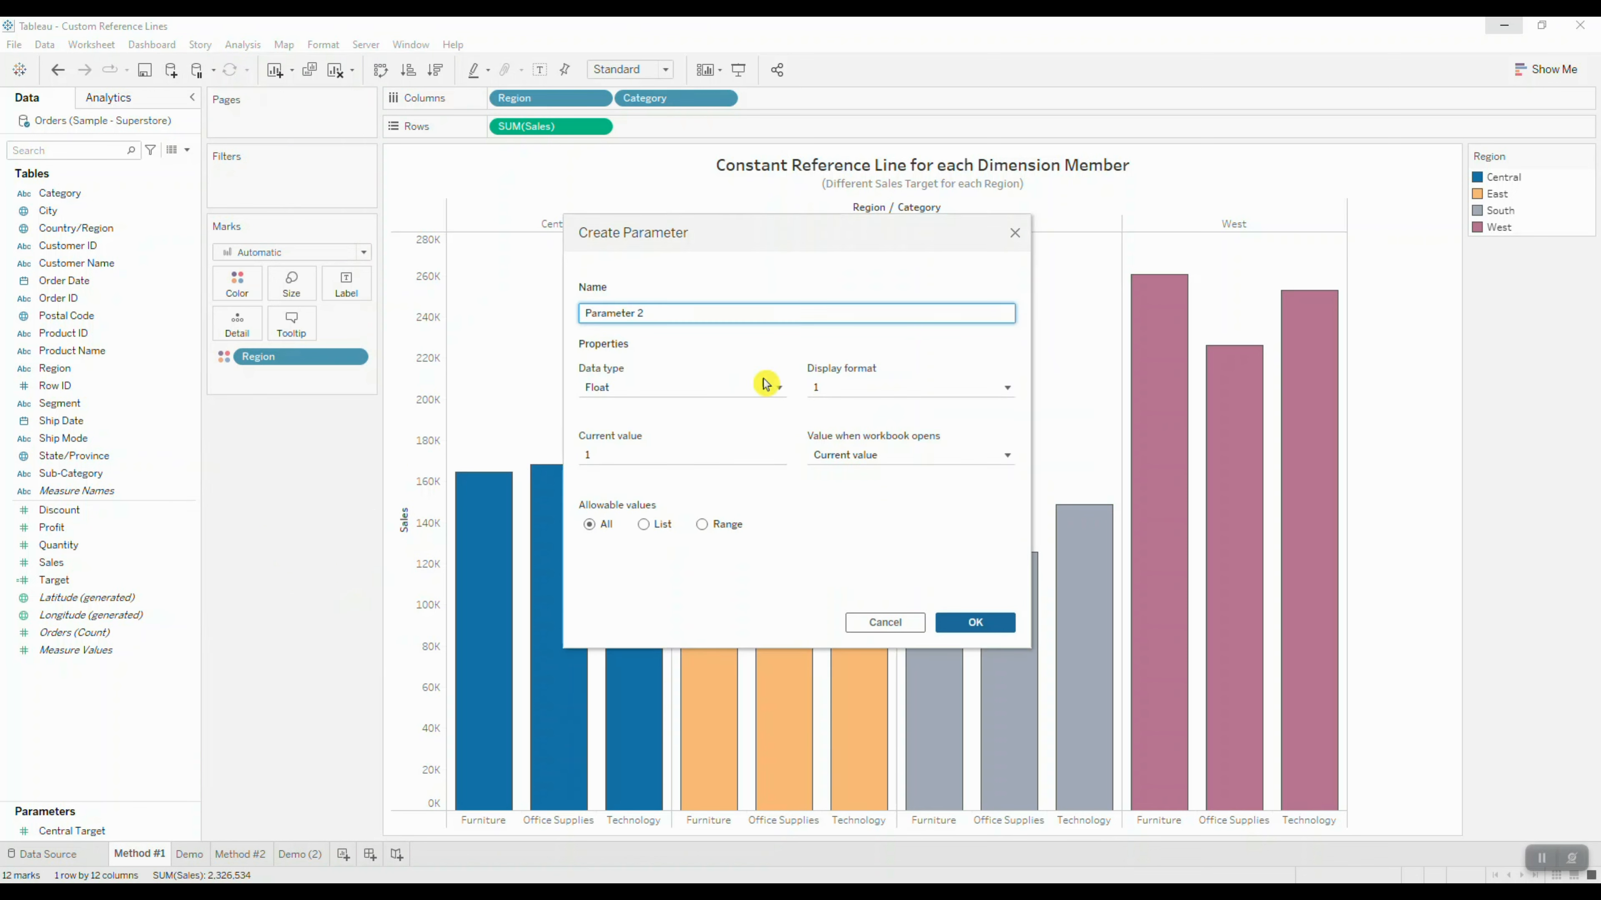
left_click_drag(769, 239, 769, 346)
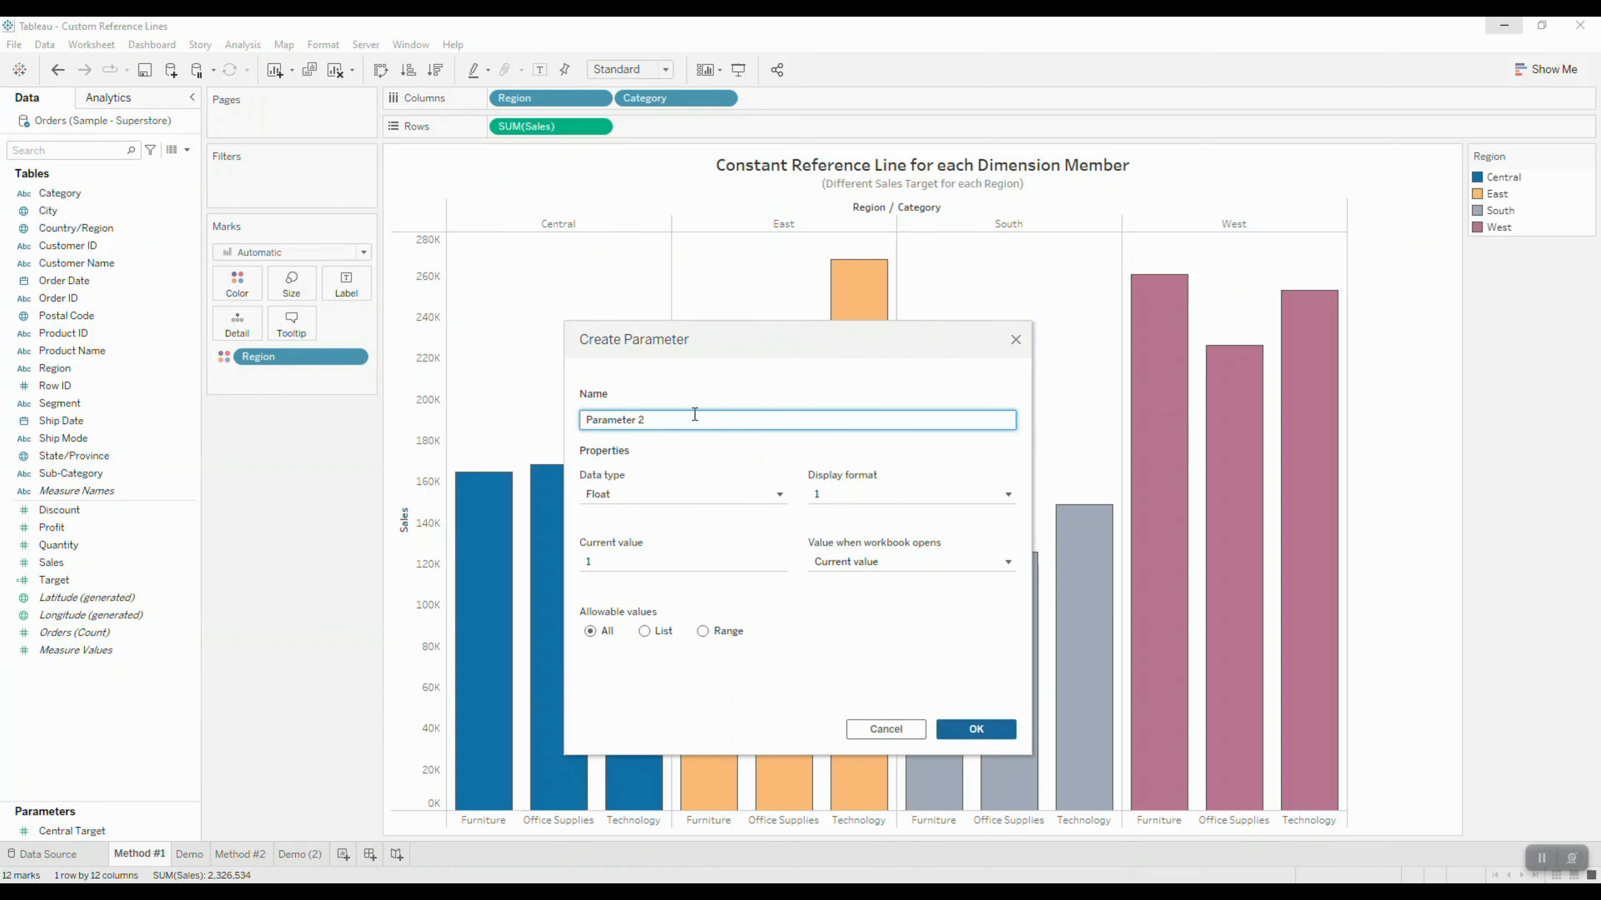
left_click_drag(694, 419, 550, 418)
type("East Target")
left_click(633, 494)
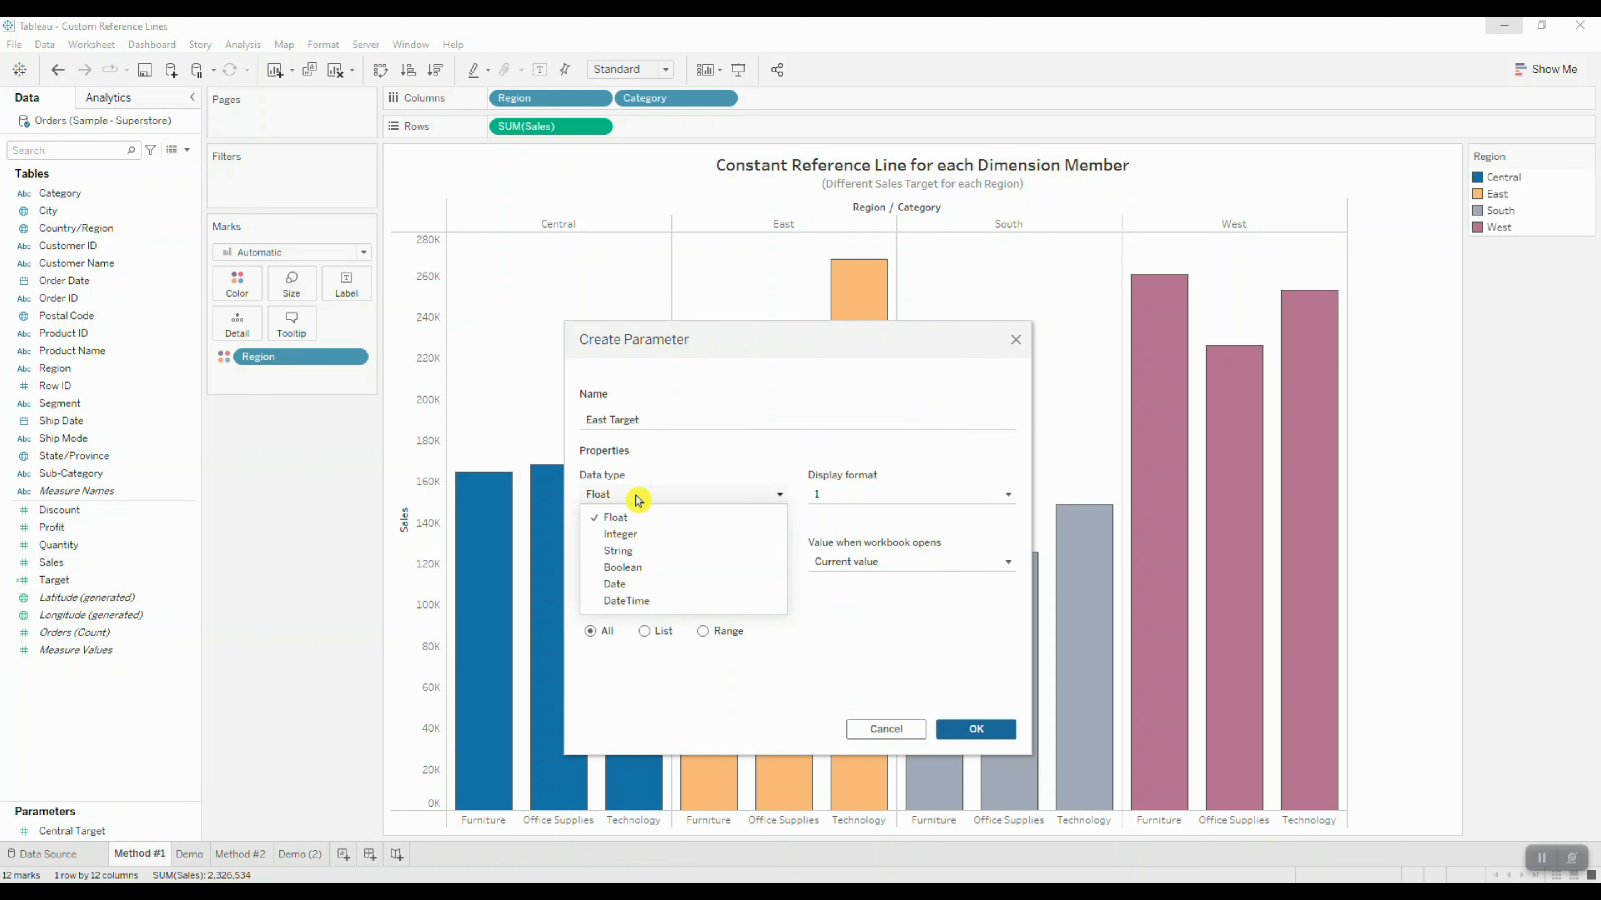
left_click(644, 535)
left_click(648, 563)
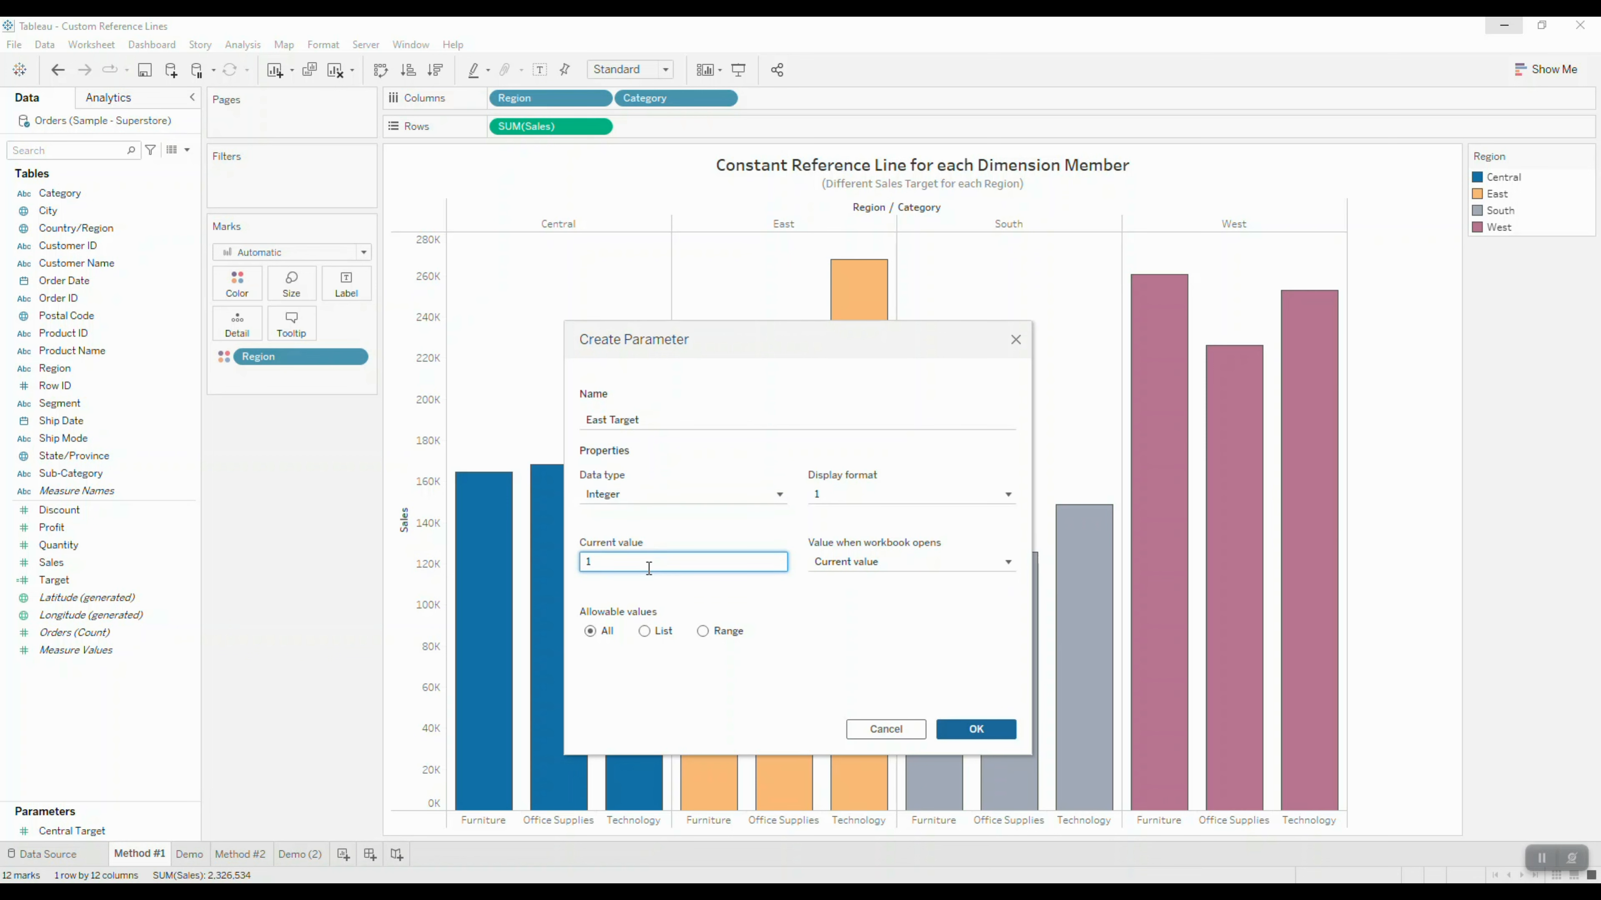
type("24")
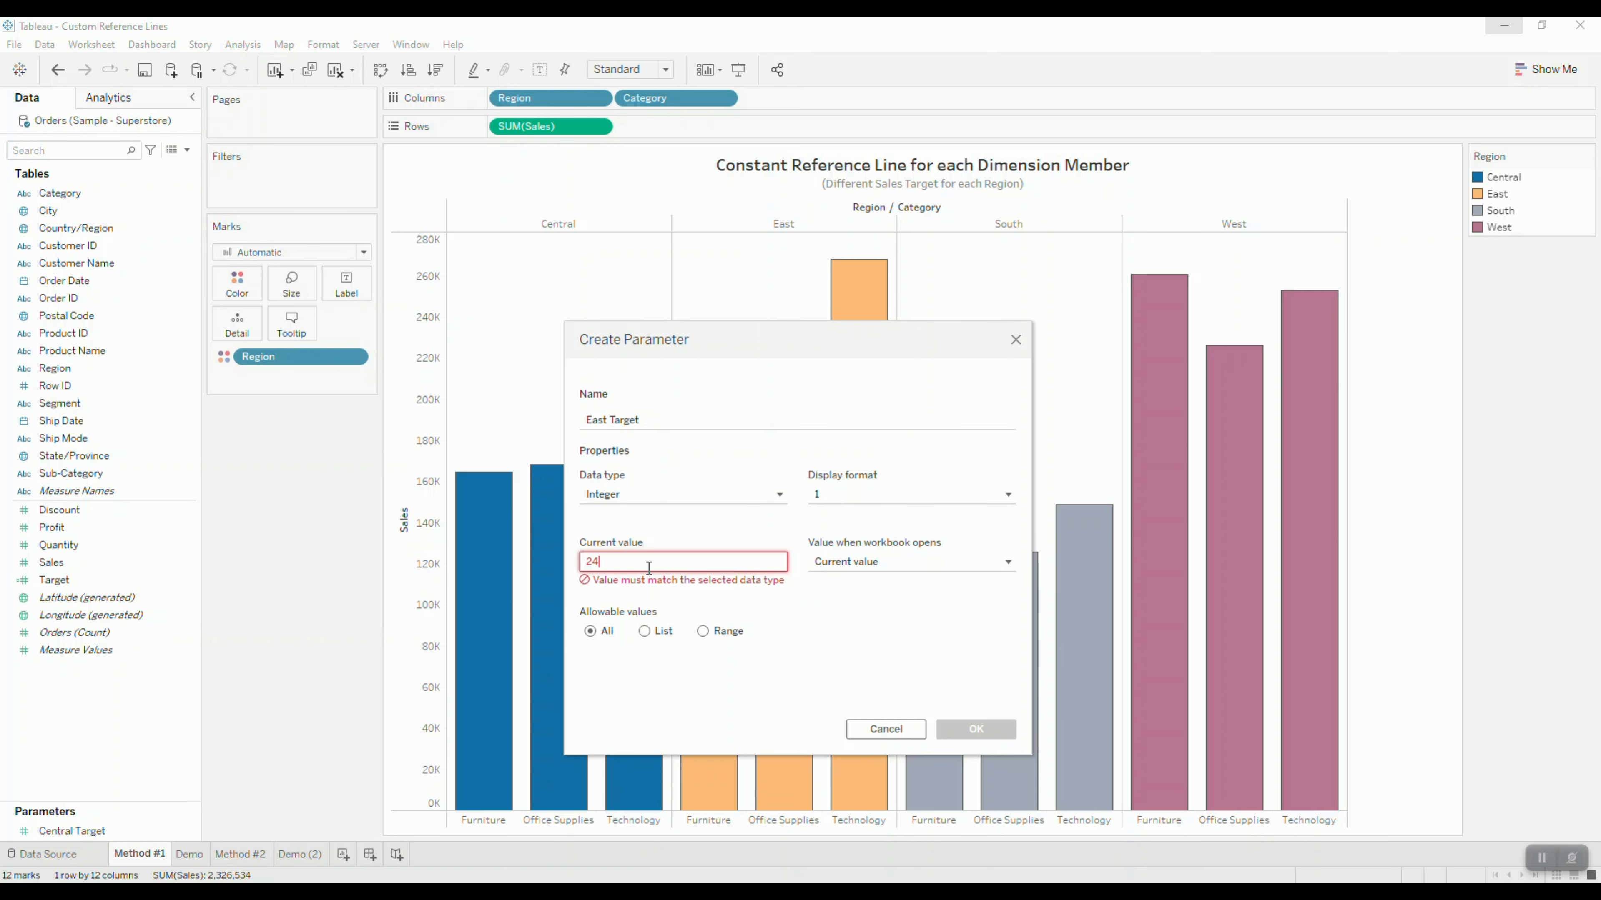
type("9000")
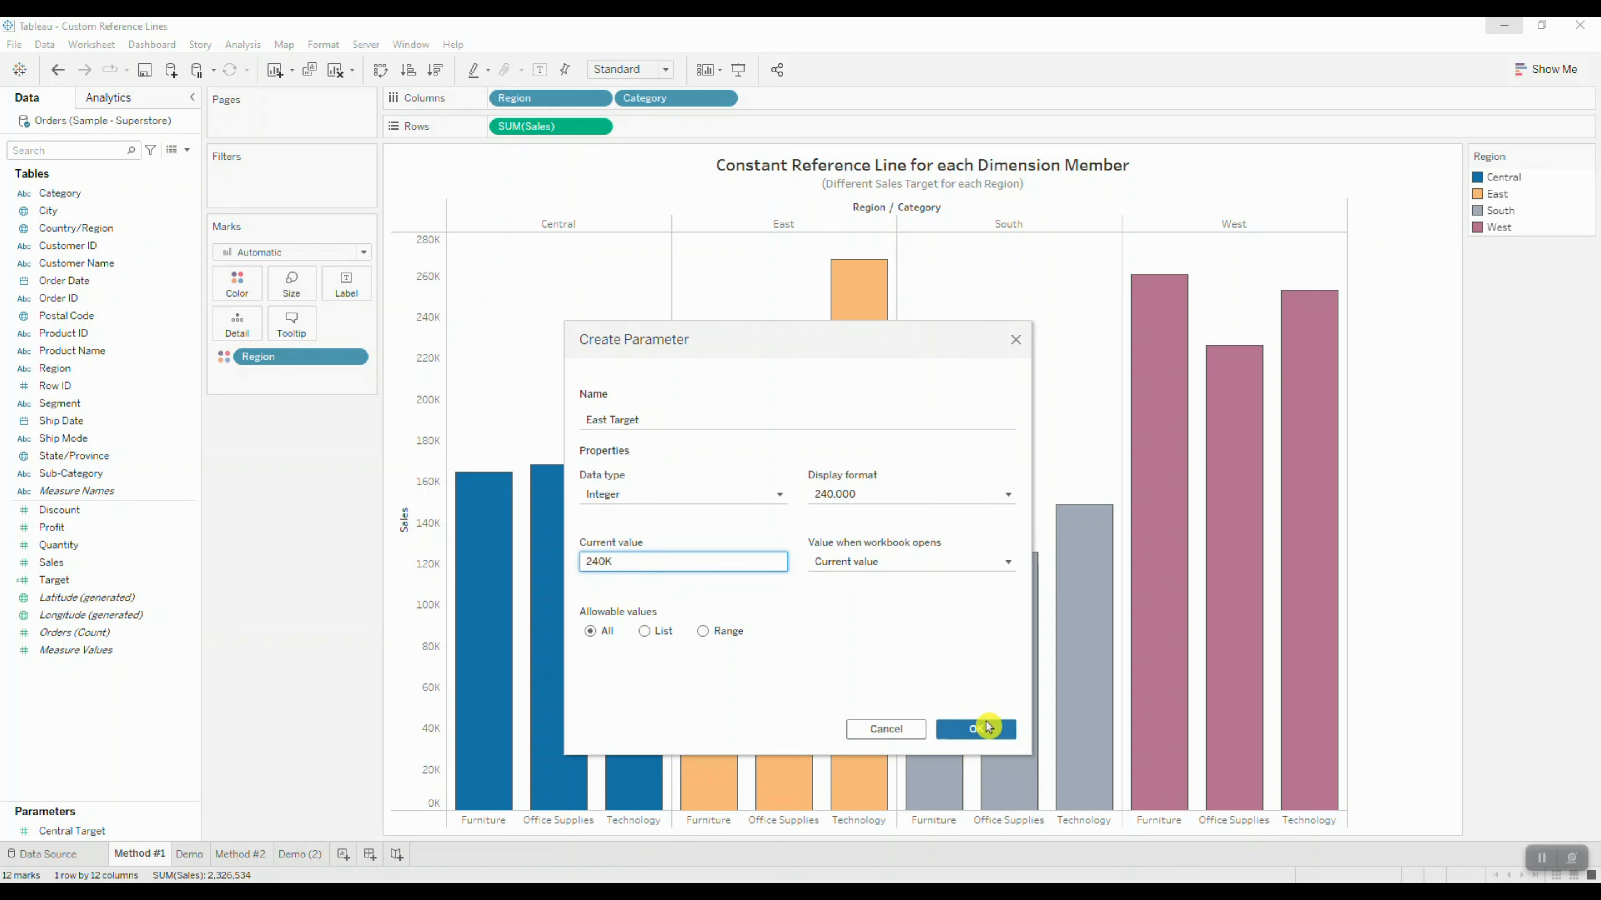
left_click(975, 729)
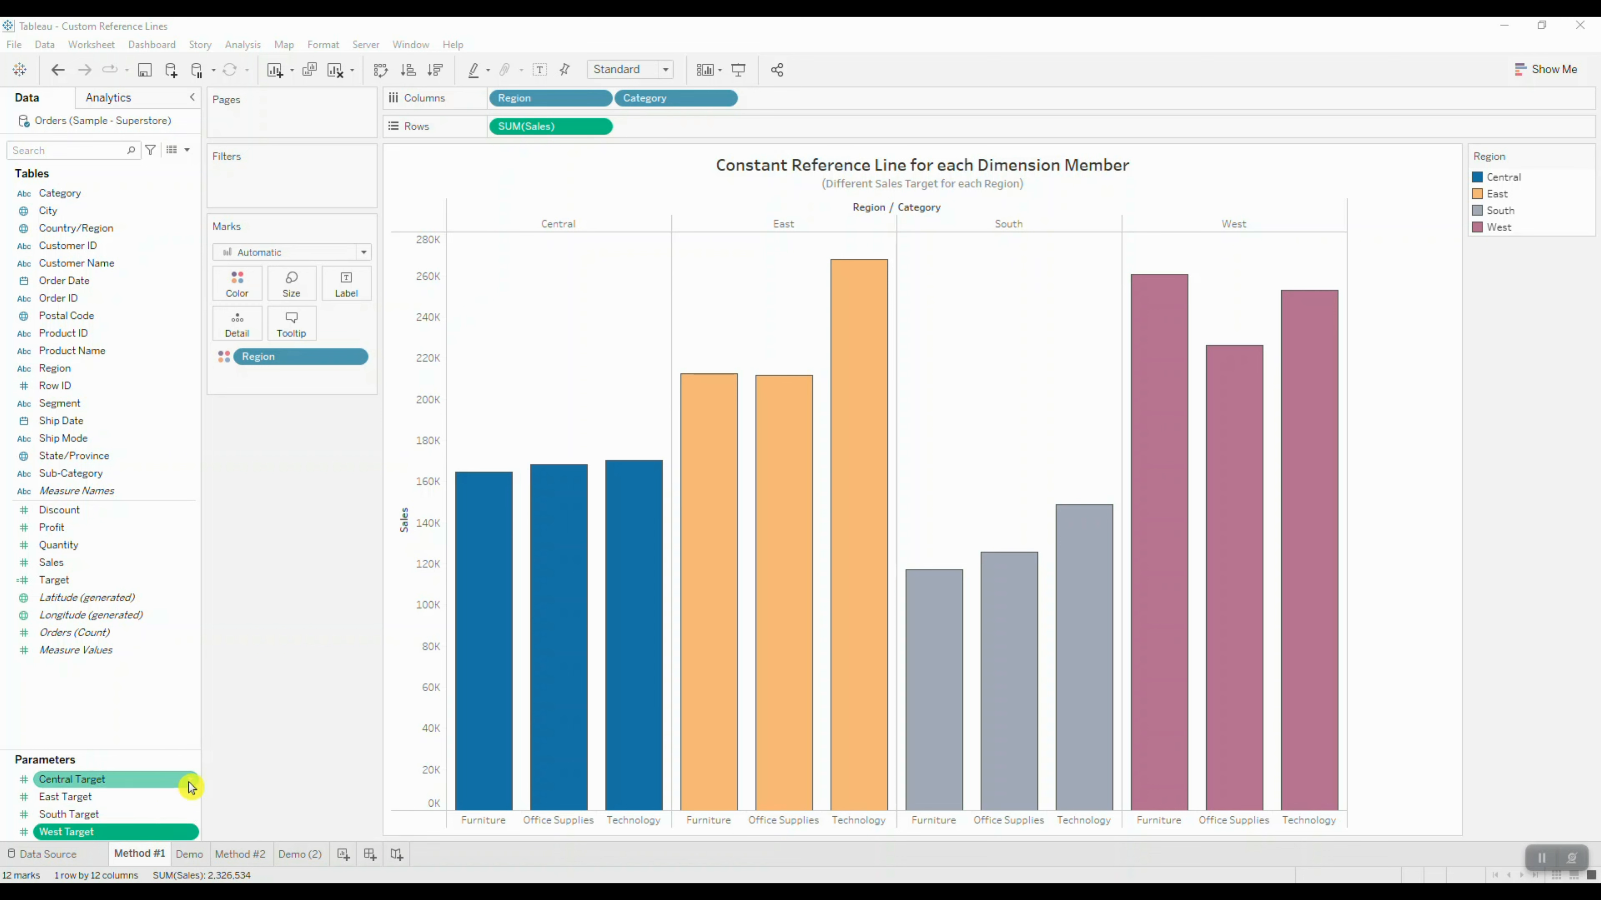
Step: Show the controls for the Central Target, East Target, South Target and West Target parameters on the worksheet
right_click(190, 783)
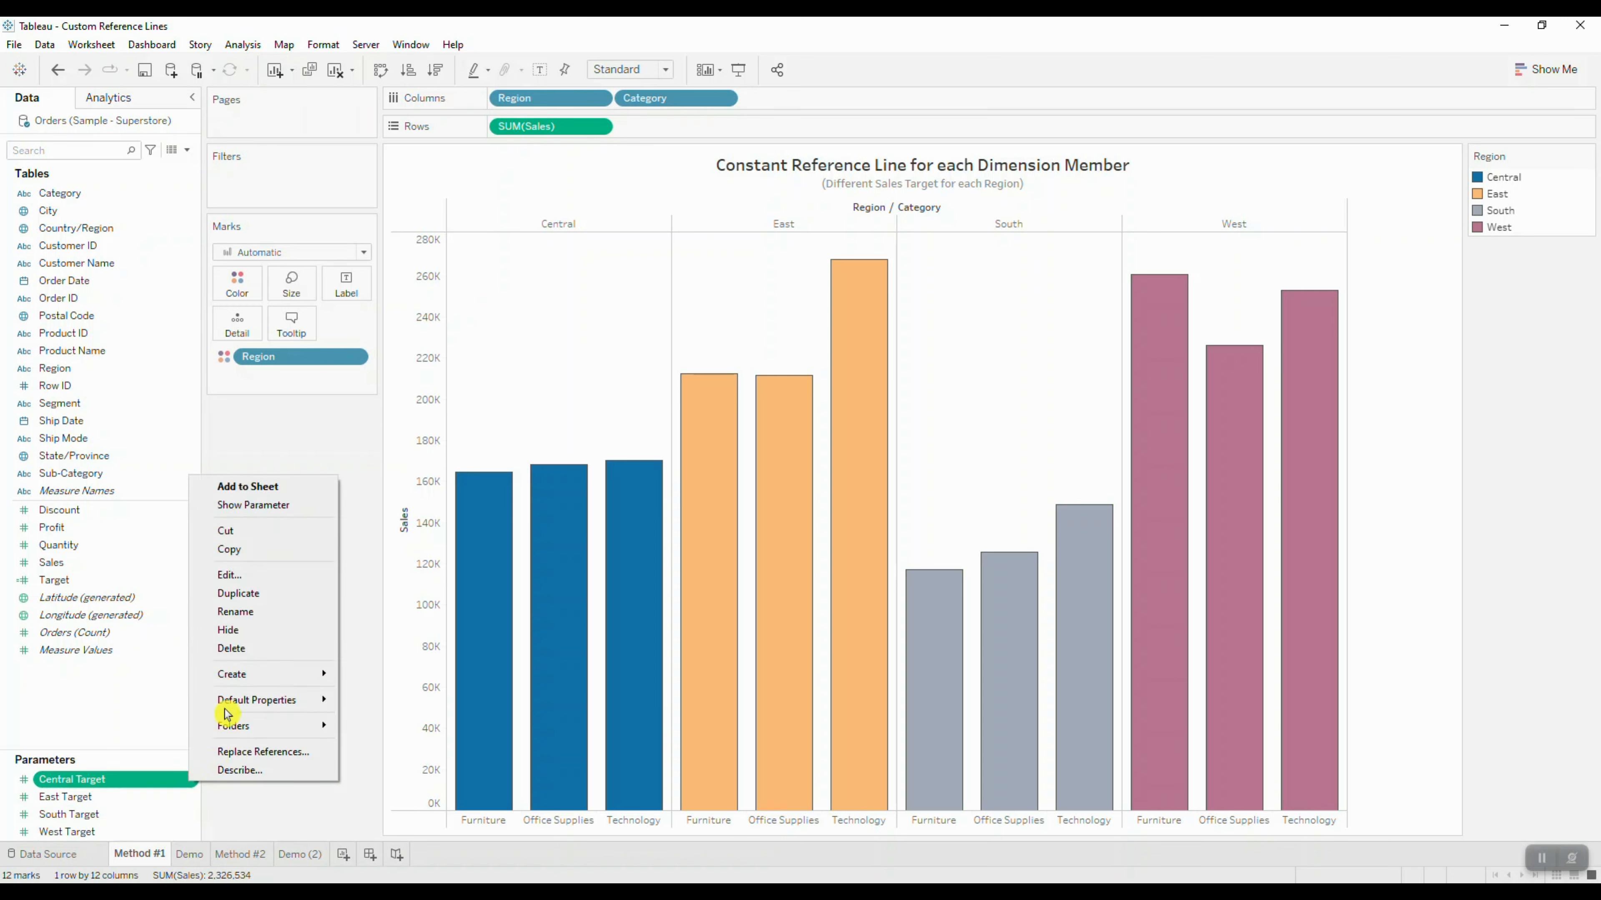
left_click(273, 507)
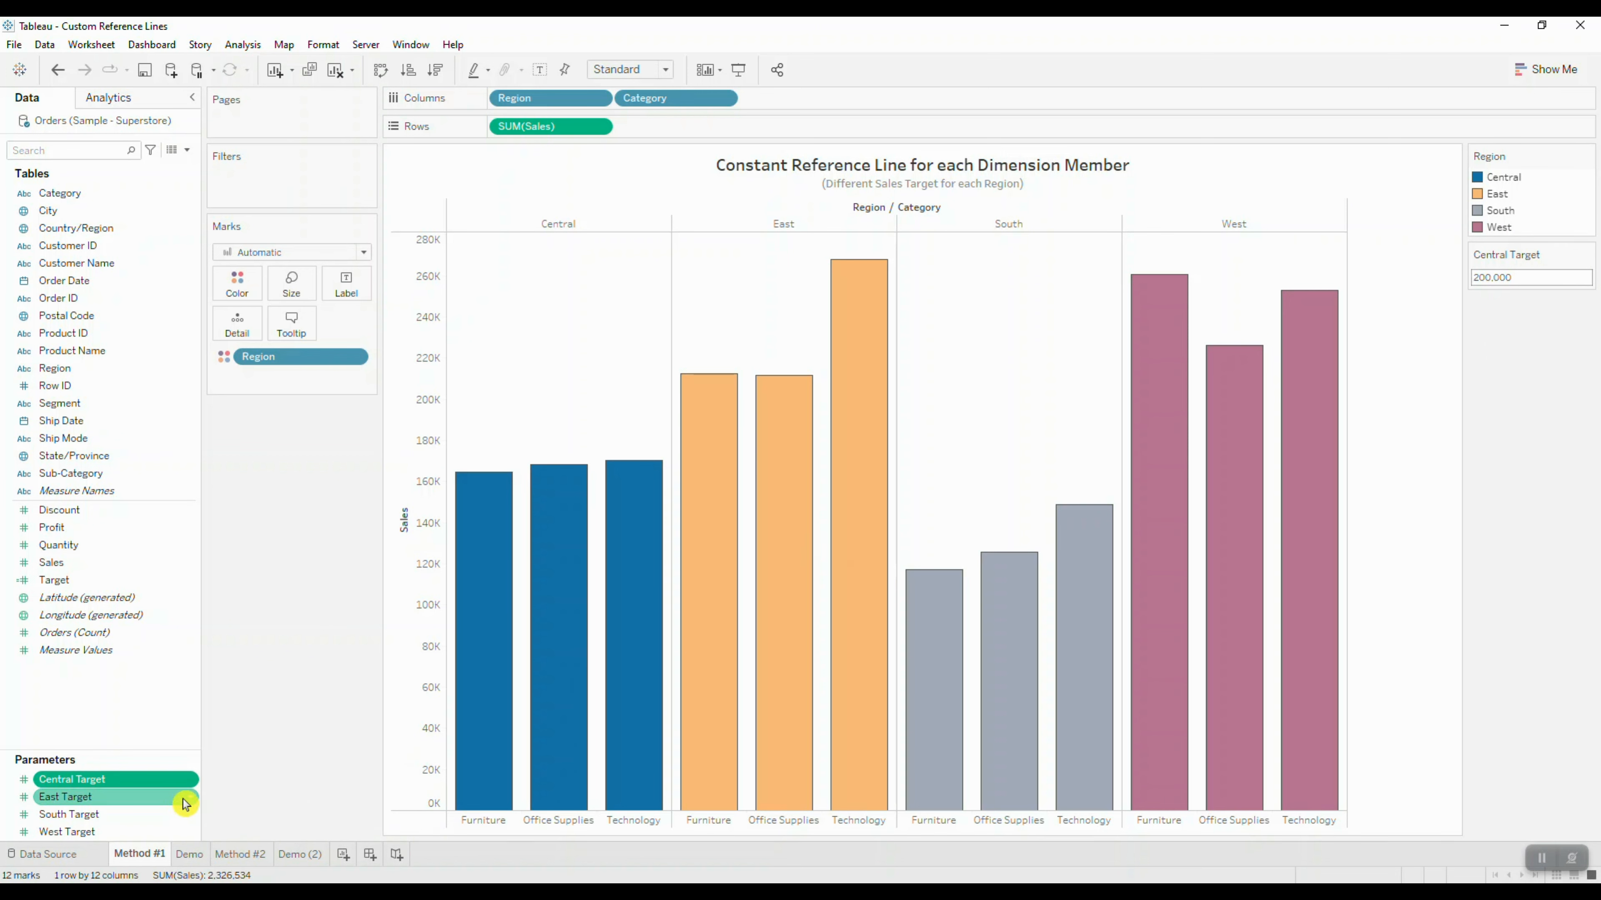
right_click(187, 803)
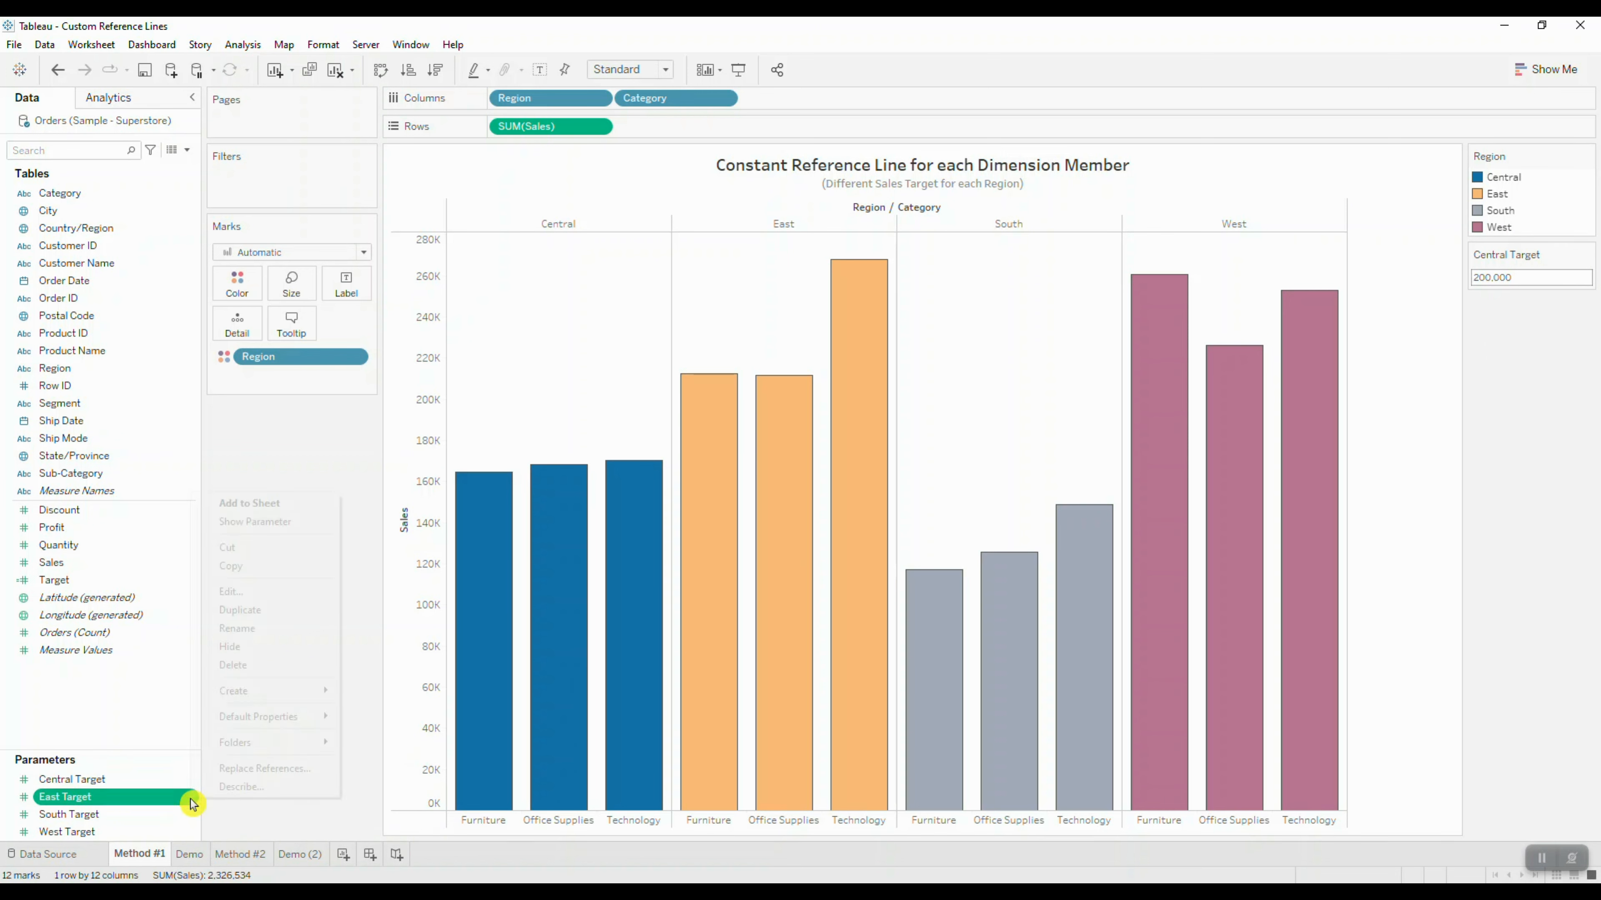
left_click(296, 525)
right_click(189, 815)
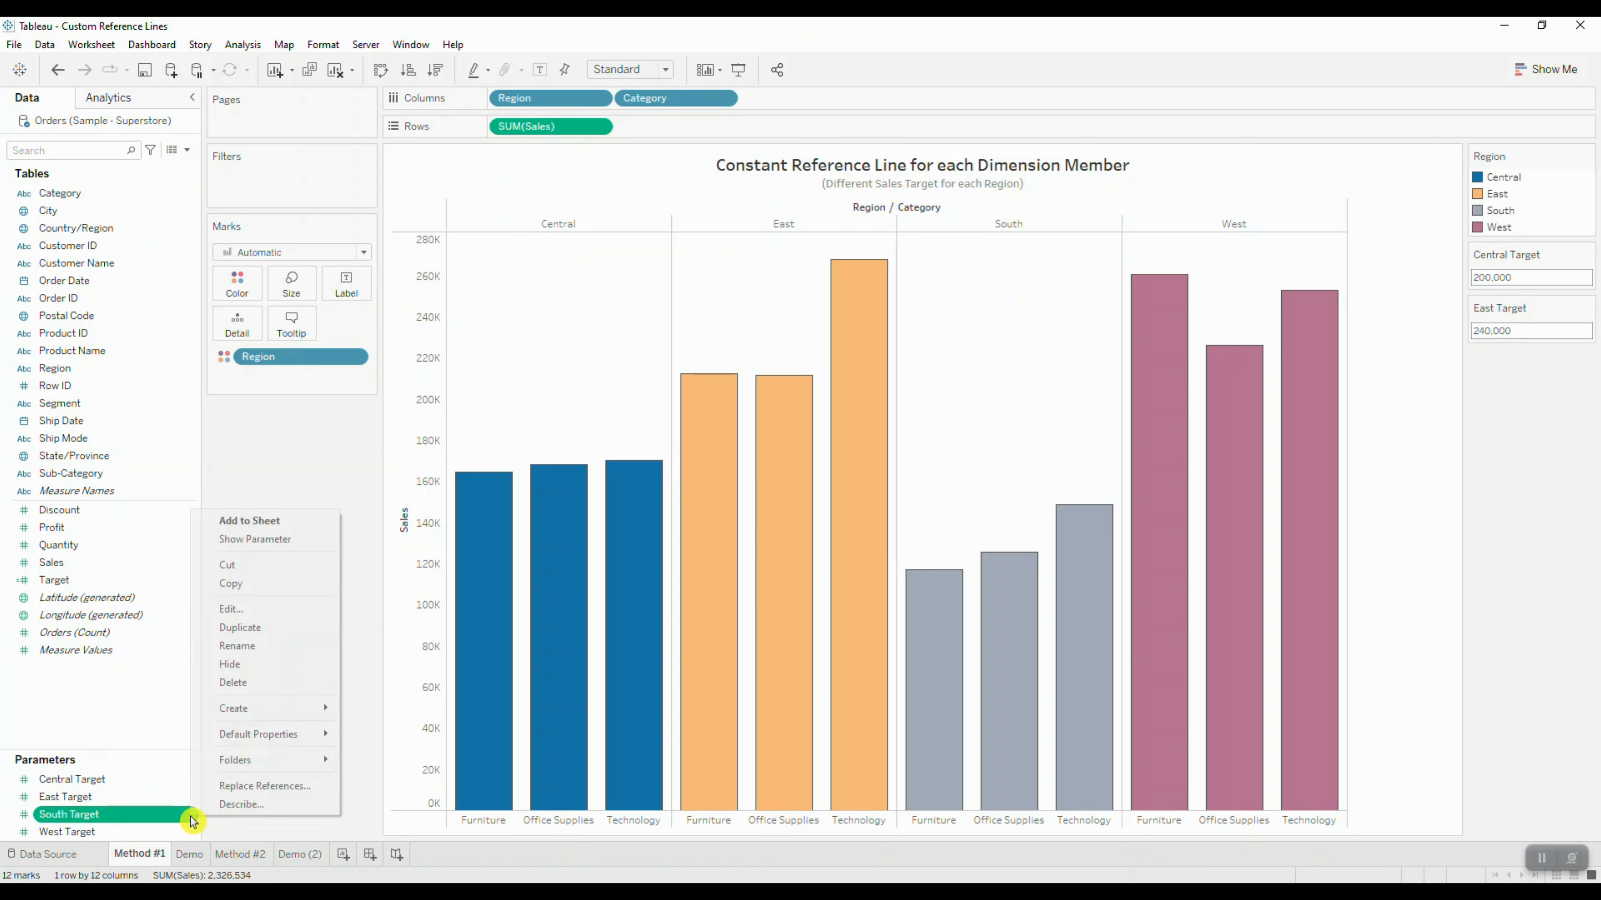
left_click(282, 540)
right_click(190, 835)
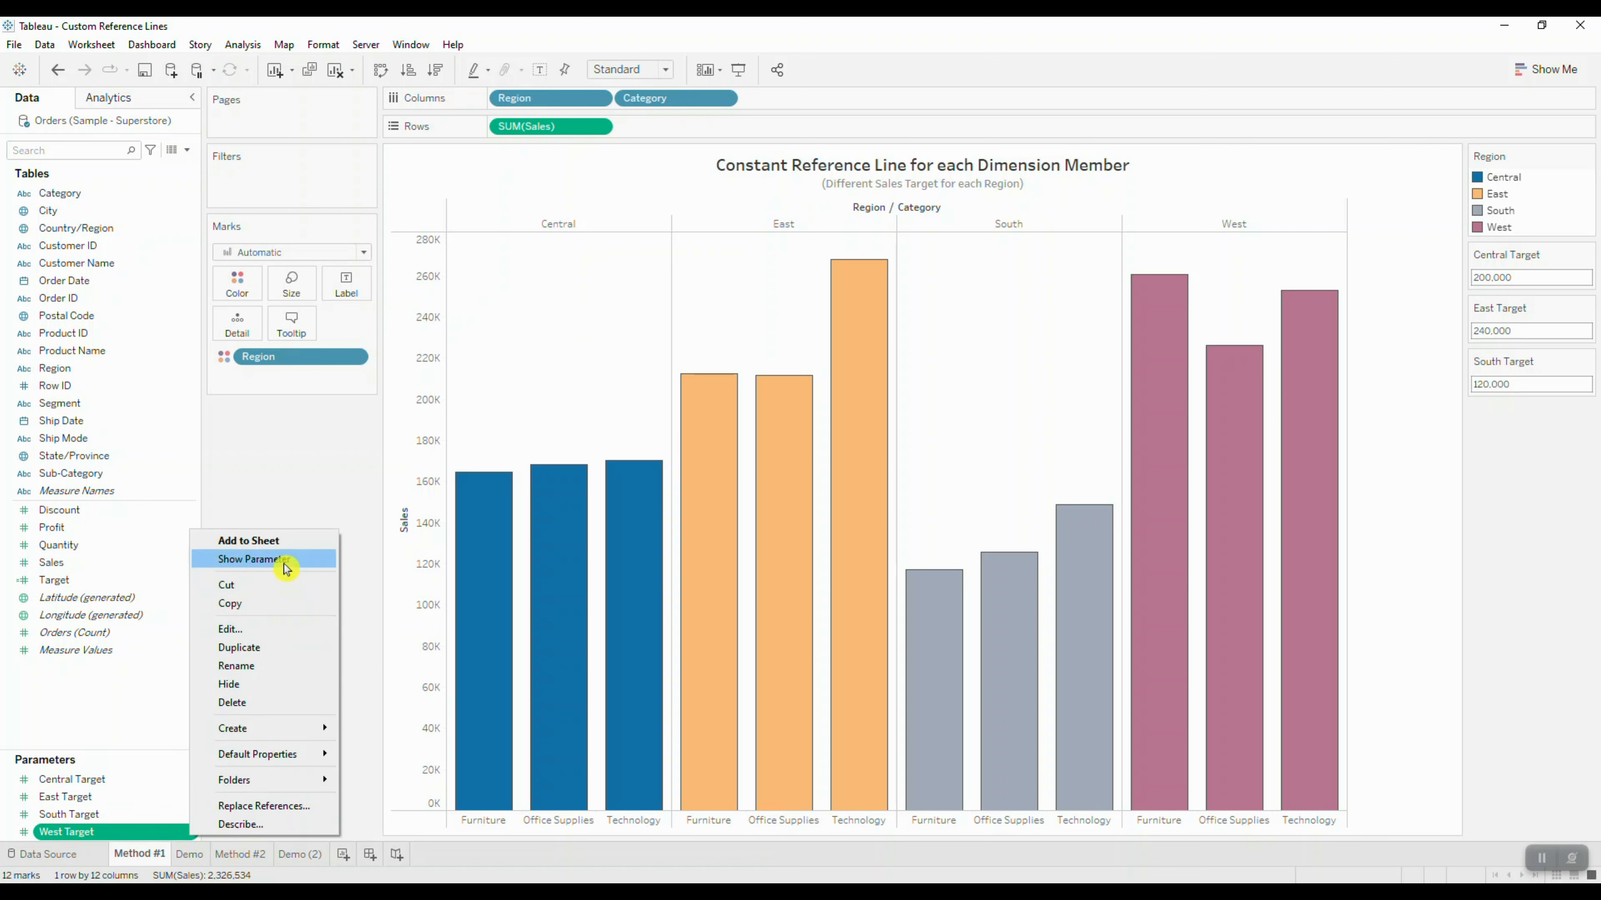
left_click(254, 560)
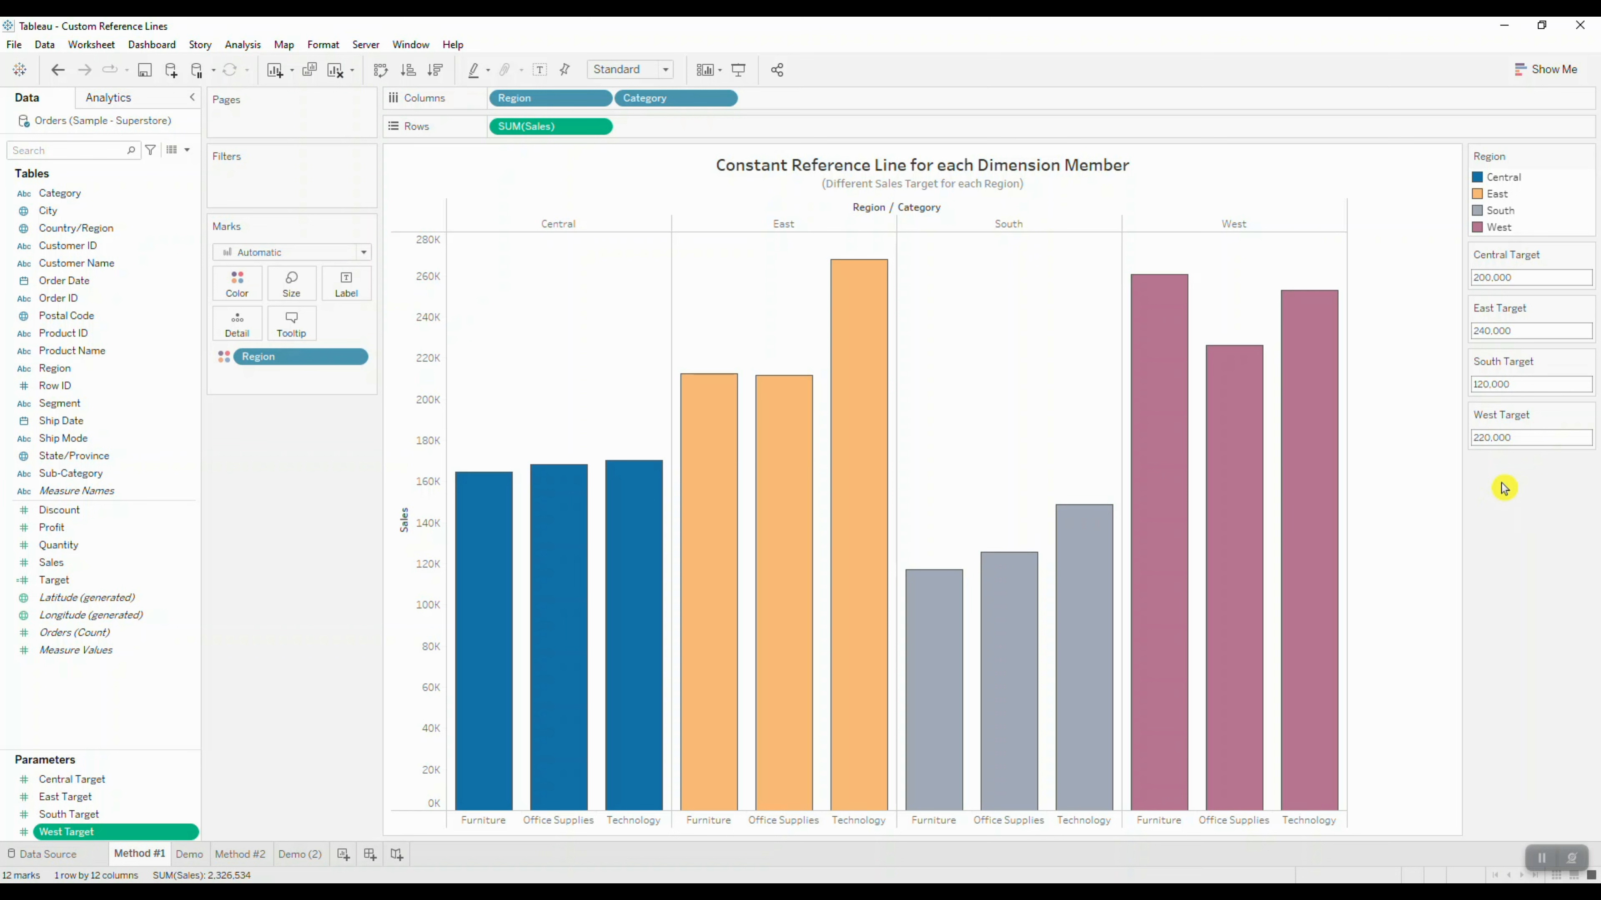
Step: Start a new calculated field and name it Reference Line Calc
left_click(186, 150)
left_click(172, 167)
key("BackSpace")
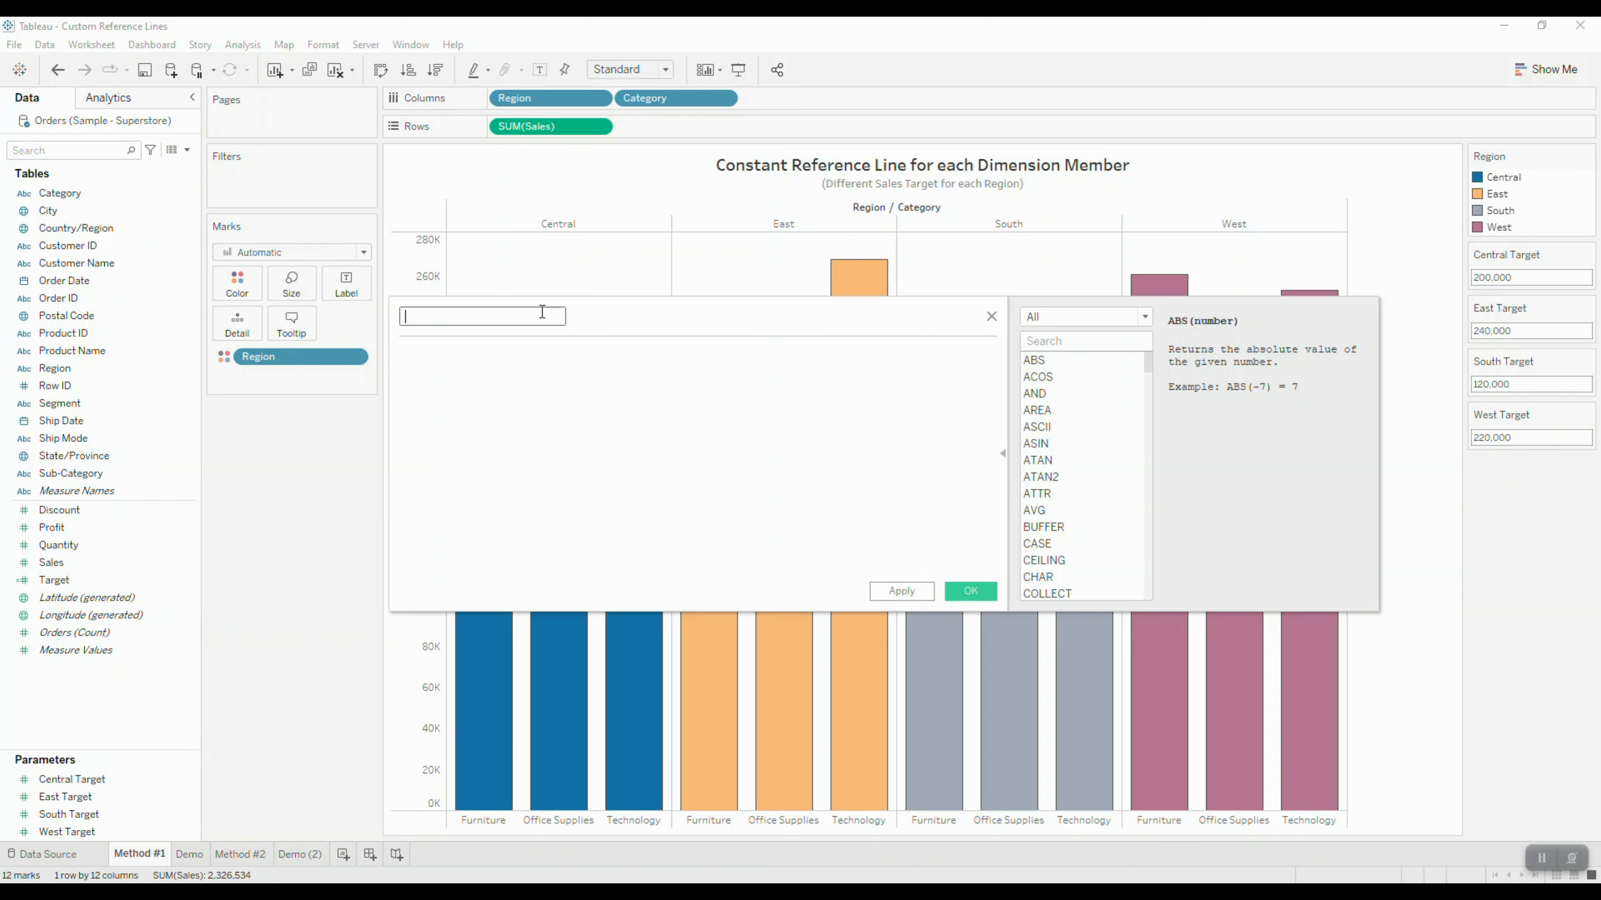
type("Reference Line Calc")
Step: Write the formula's first condition as IF [Region] = 'Central' then [Central Target]
left_click(517, 381)
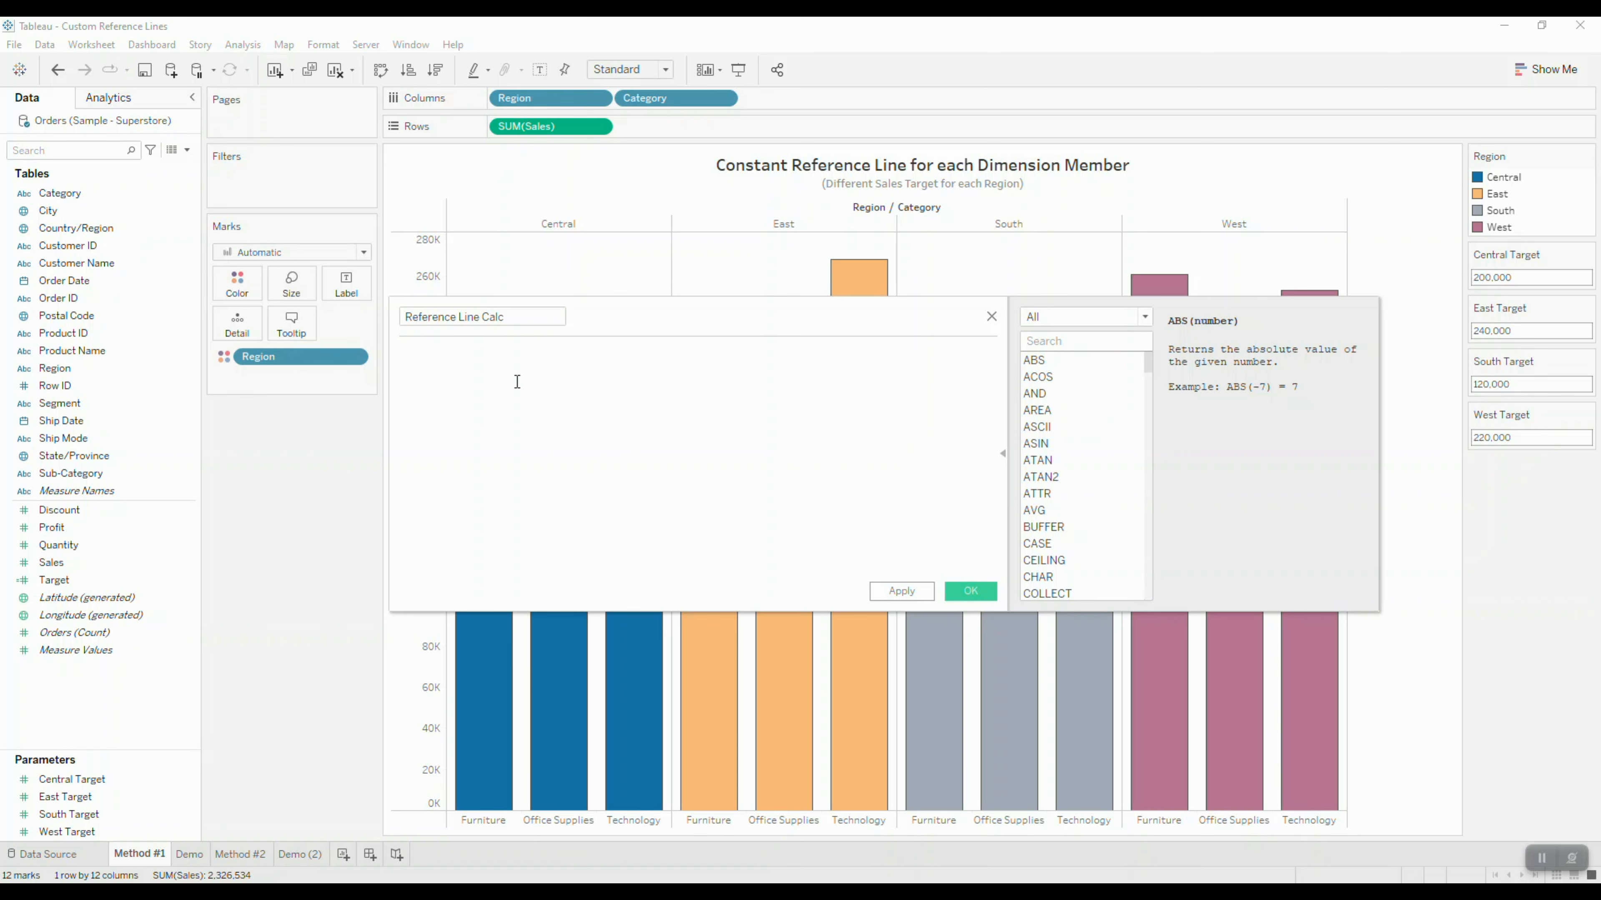
type("if")
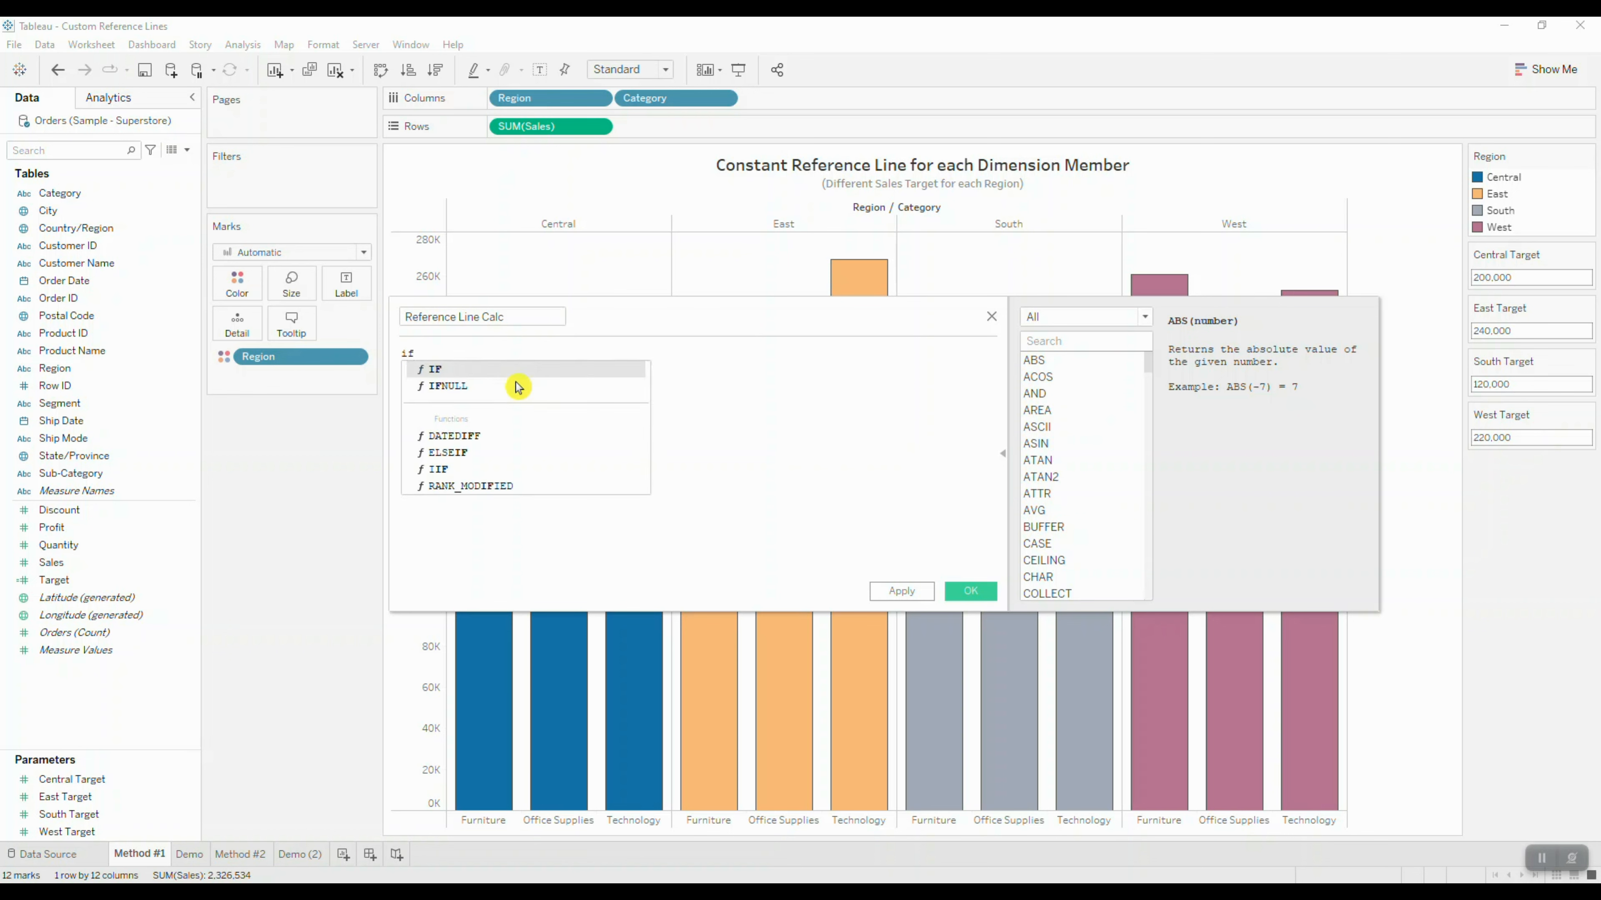
key("Return")
type("reg")
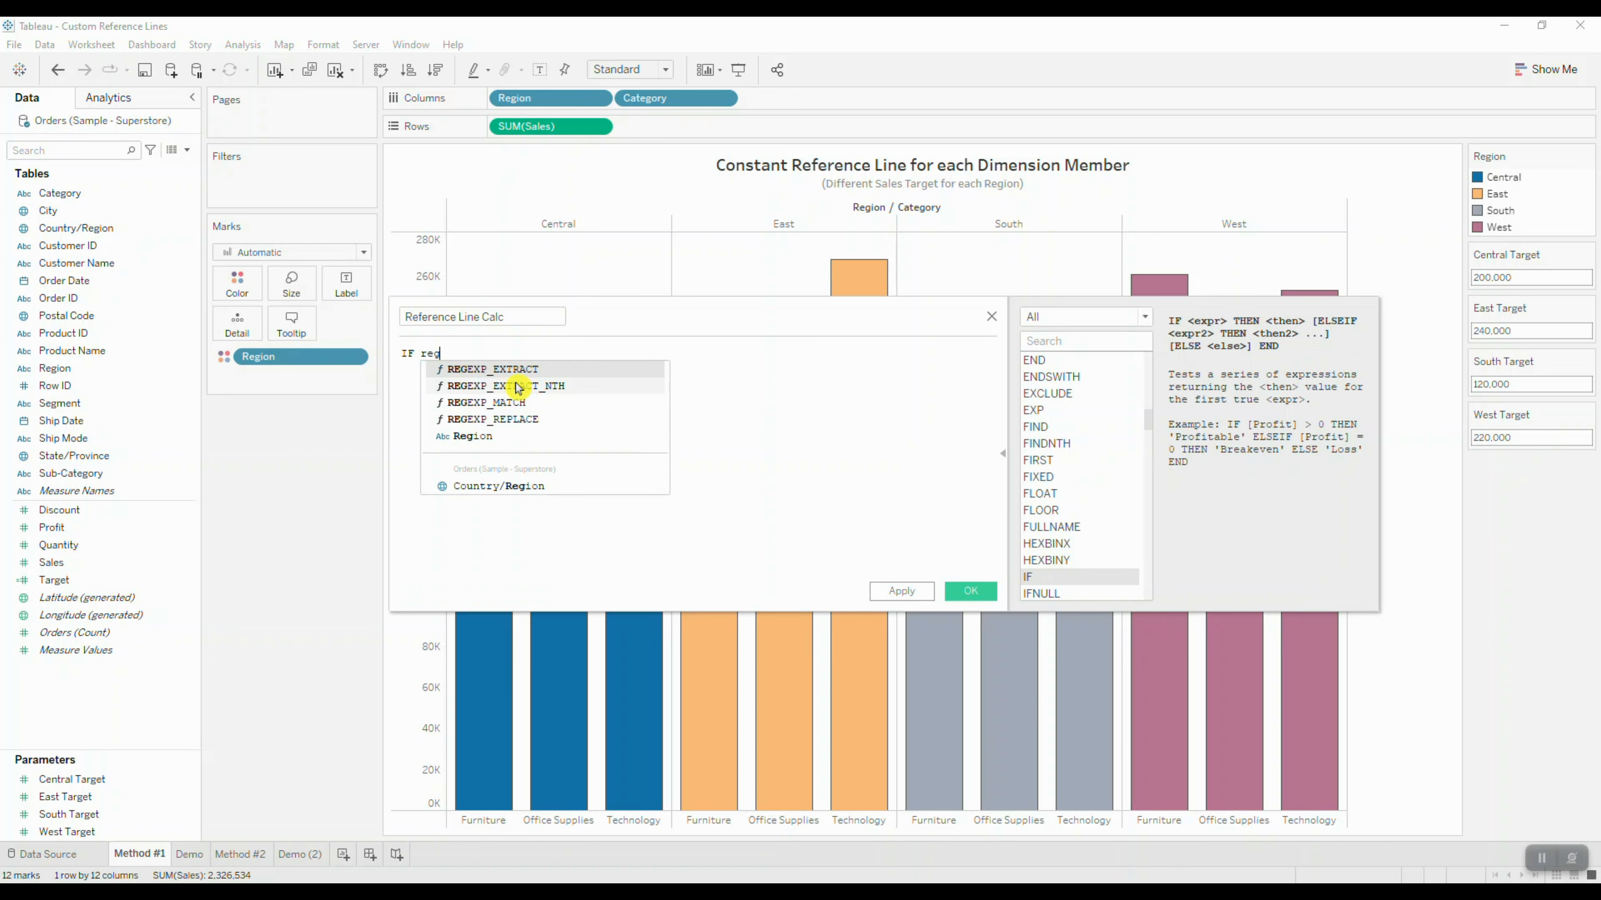
key("Down")
key("Down")
key("Down")
key("Down")
key("Return")
type("= ")
type("'Central")
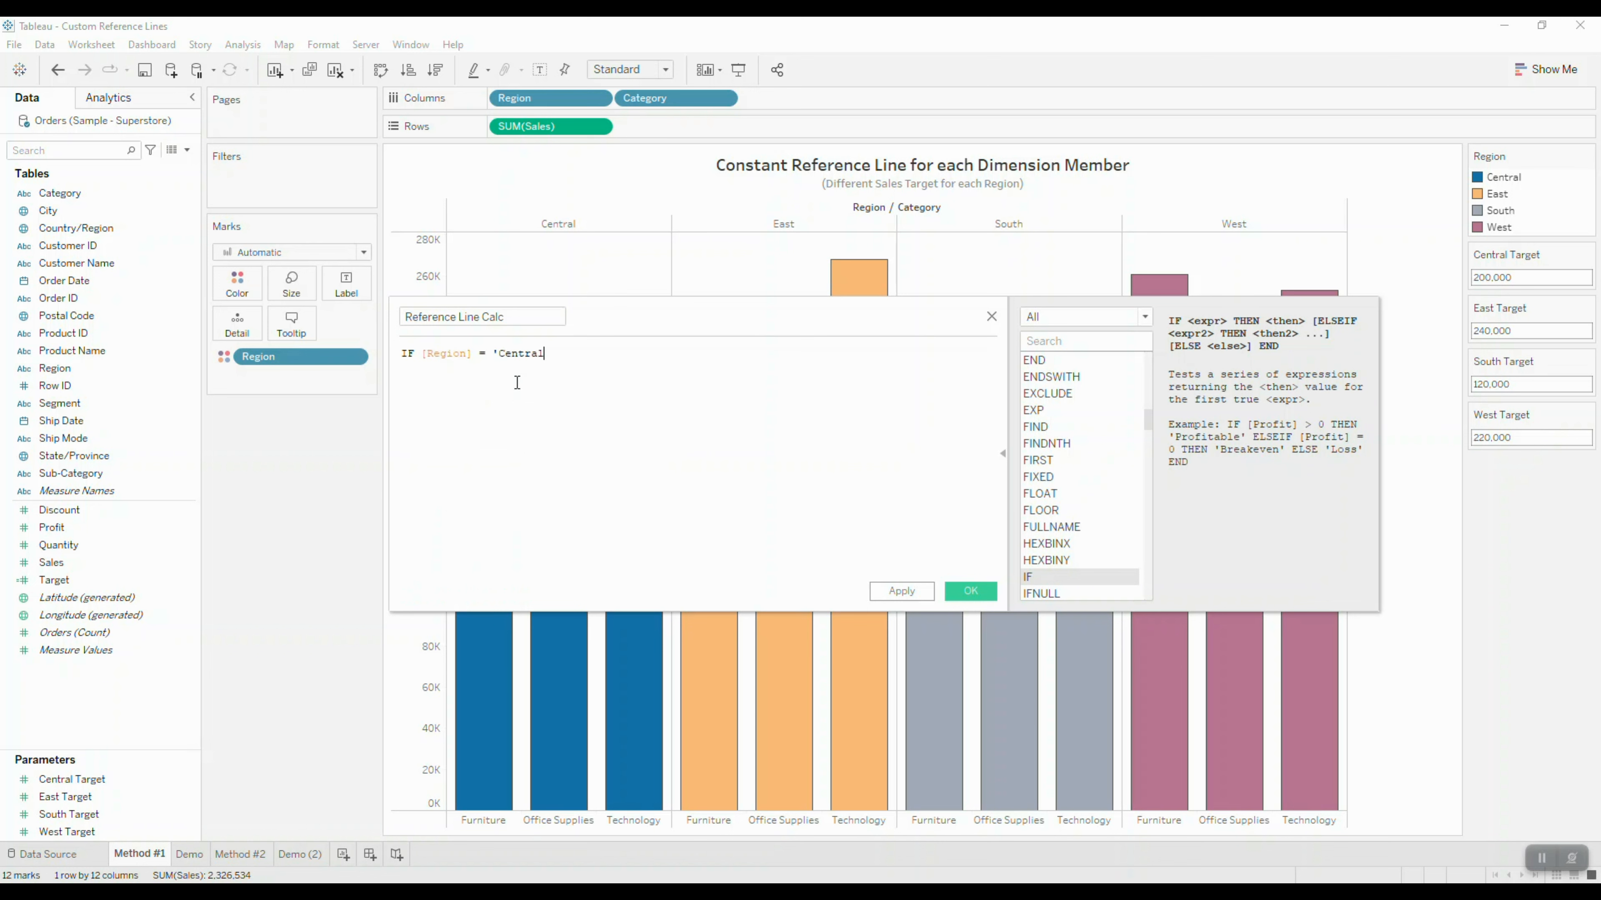
type("' then ")
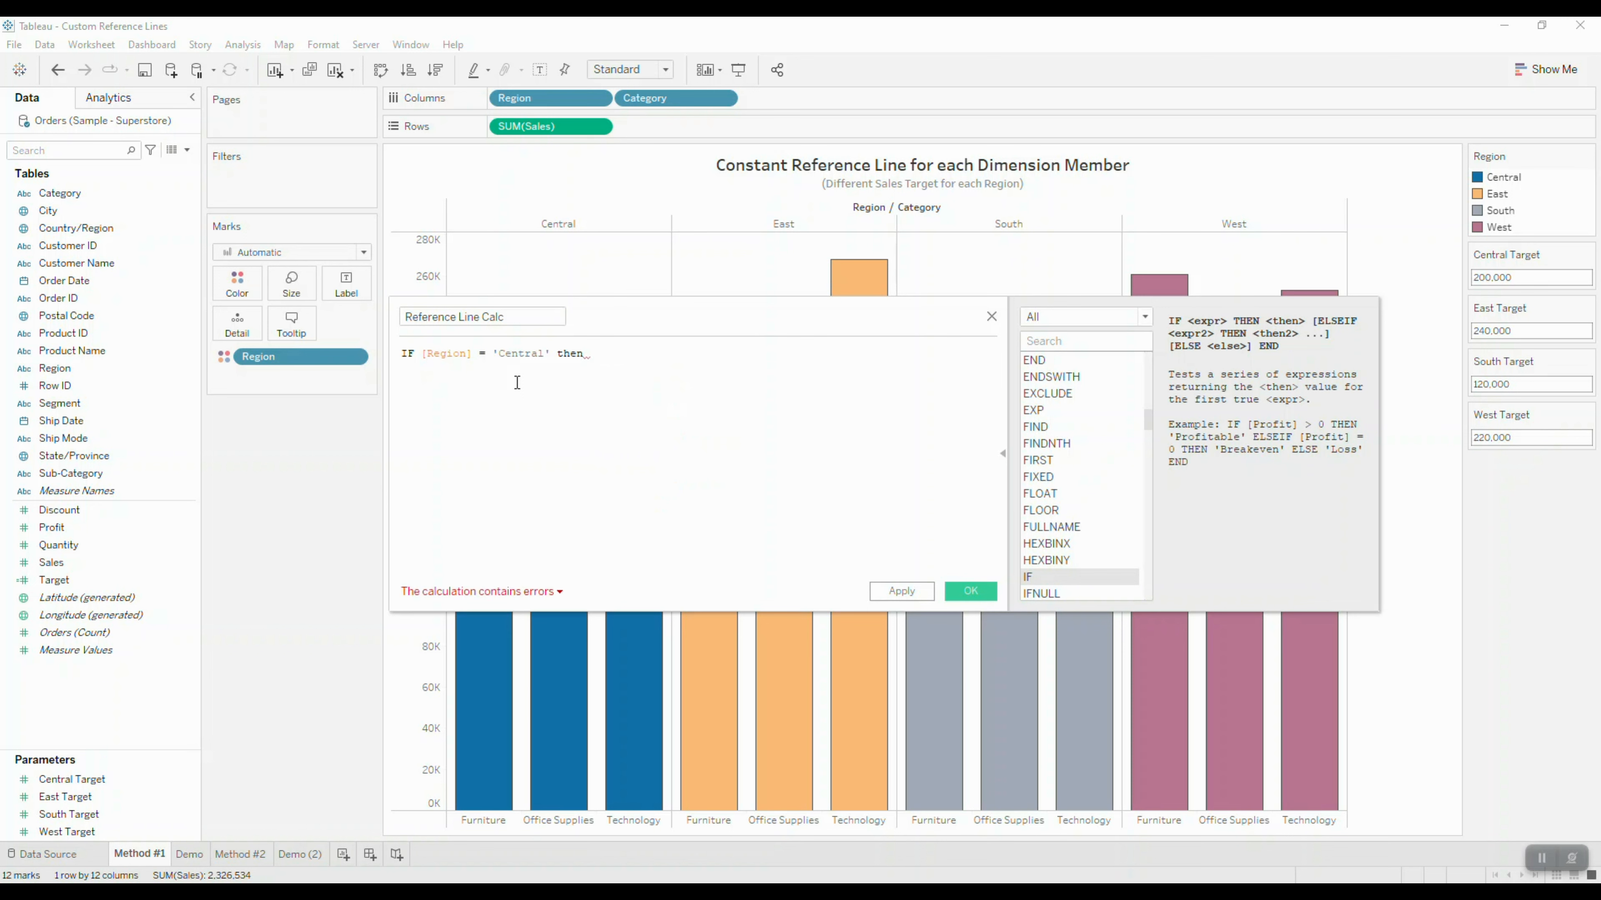
type("centr")
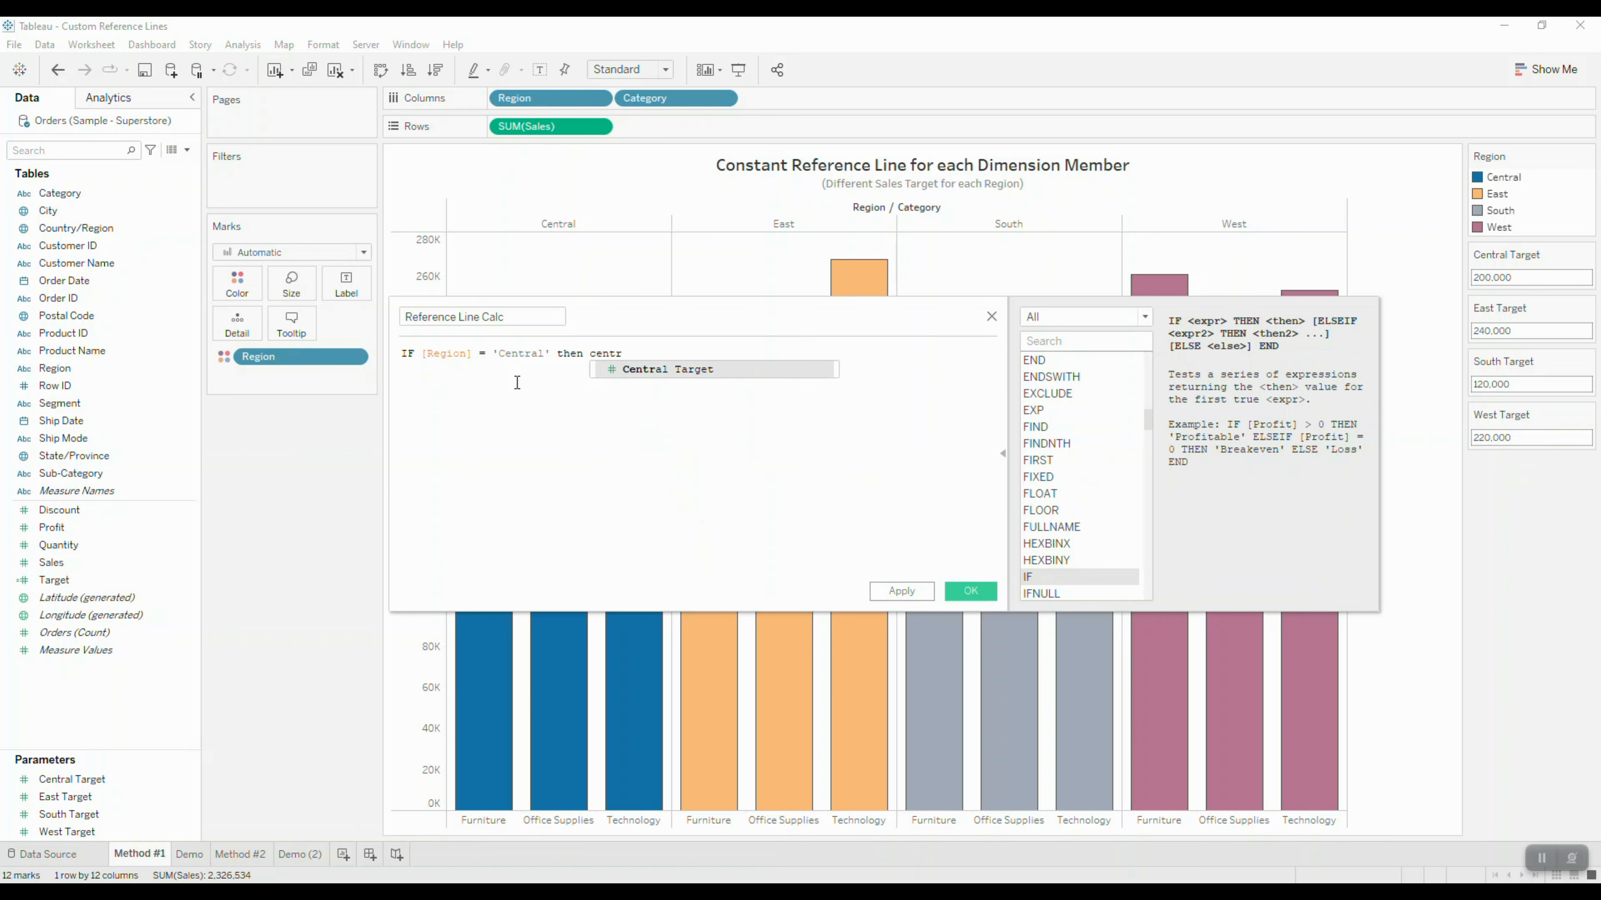
key("Return")
key("Return")
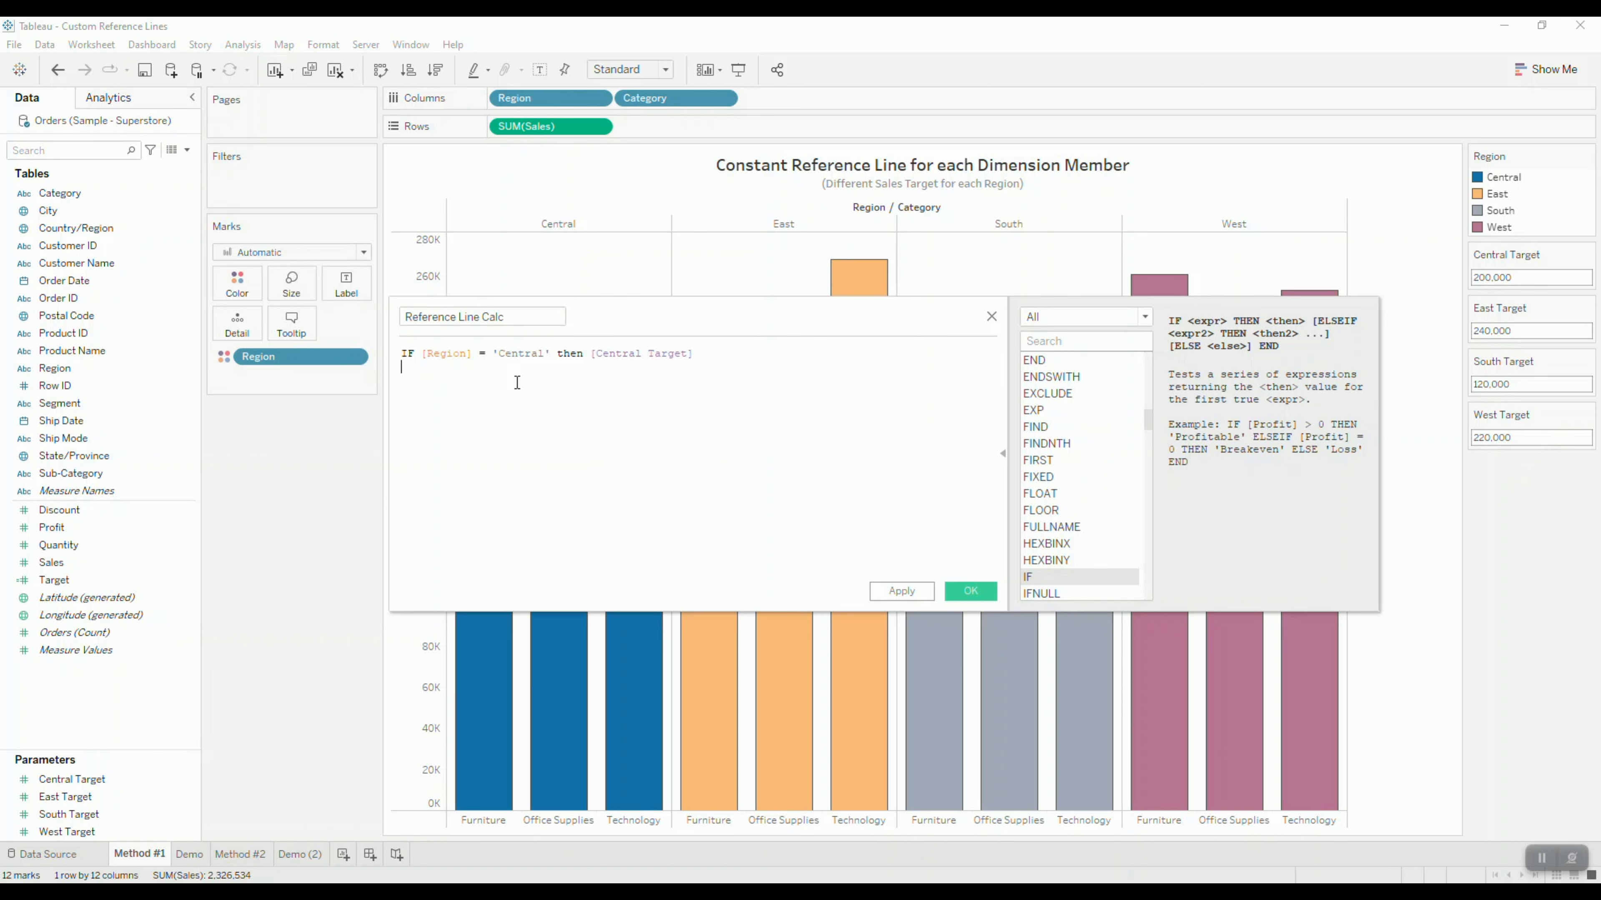
Step: Complete the formula with ELSEIF branches returning [East Target] for 'East' and [South Target] for 'South', ELSE [West Target] and END, and save the calculation
type("else")
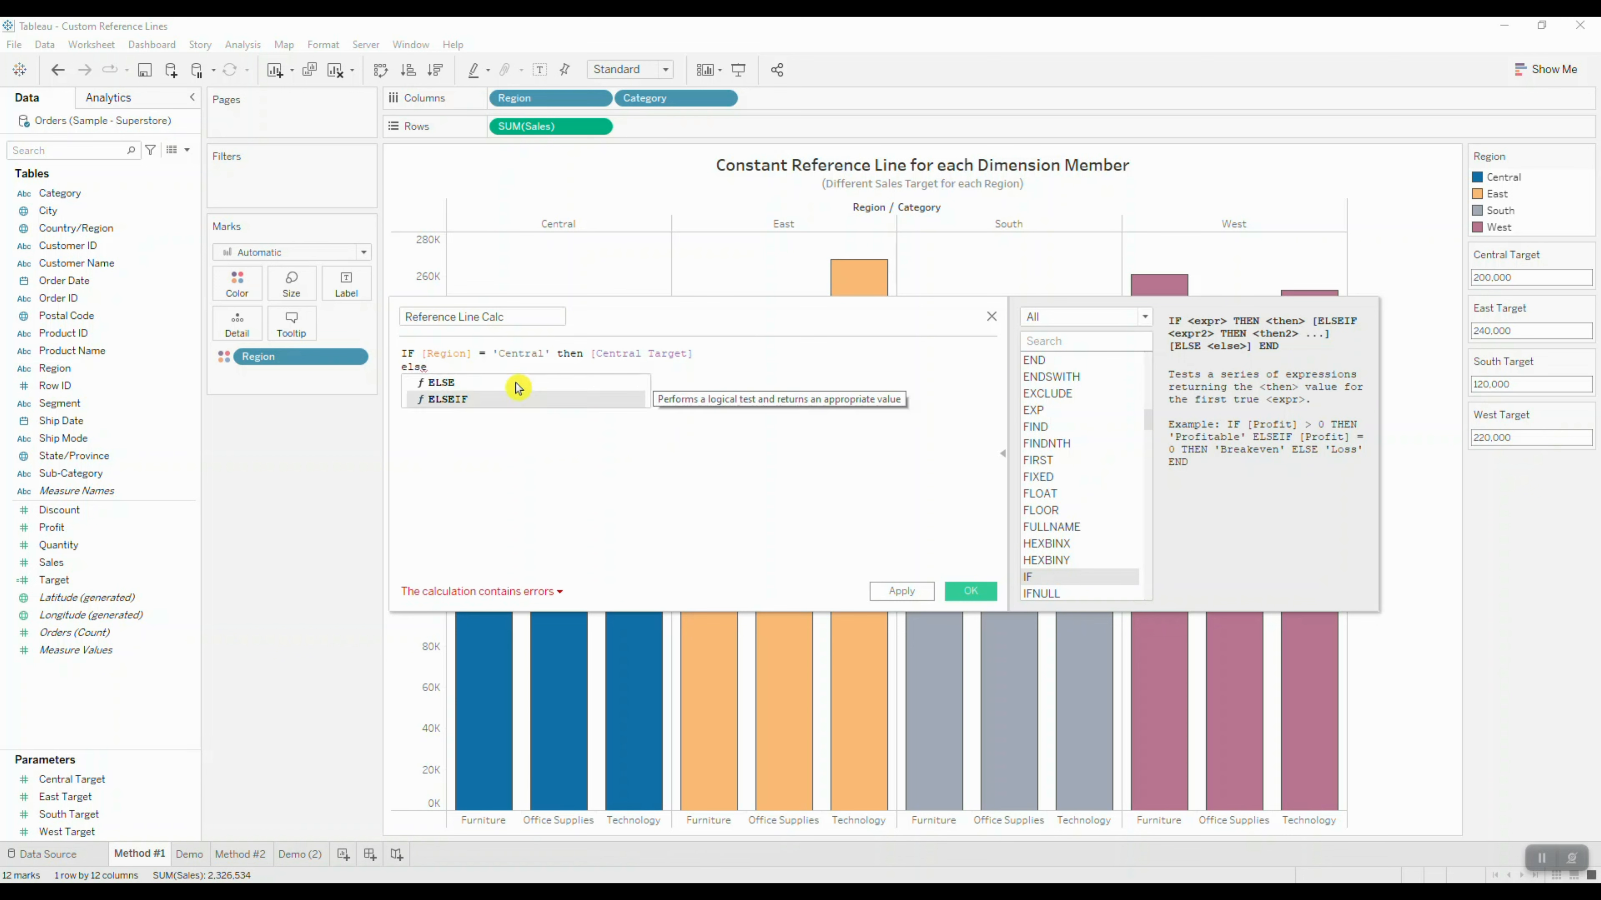
key("Return")
type("reg")
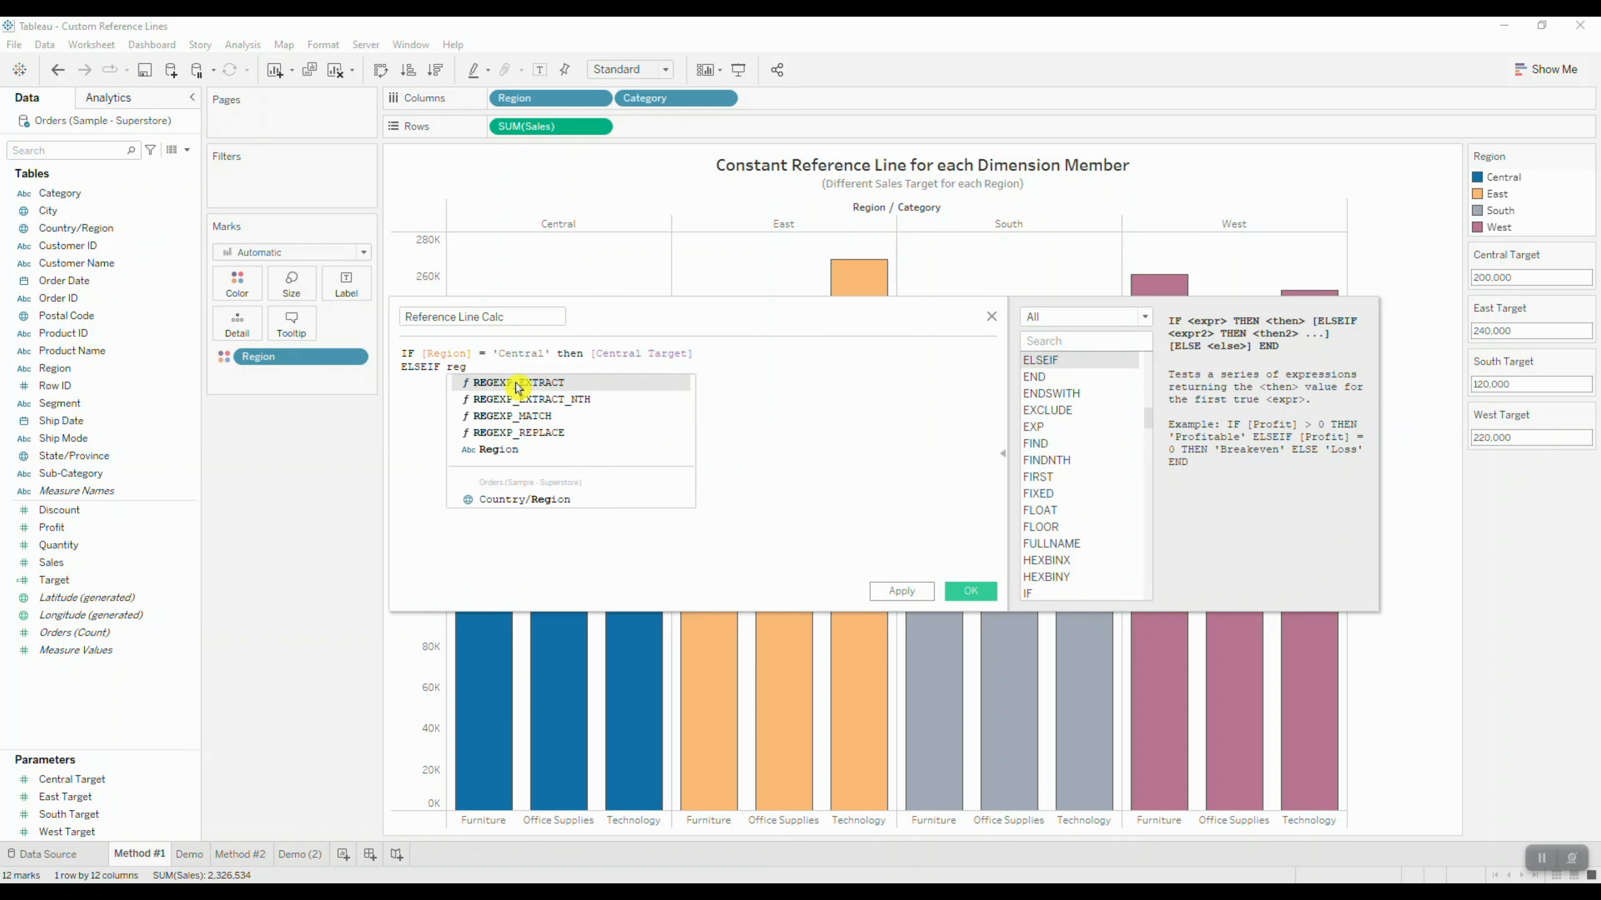
type("i")
key("Return")
type("= 'East")
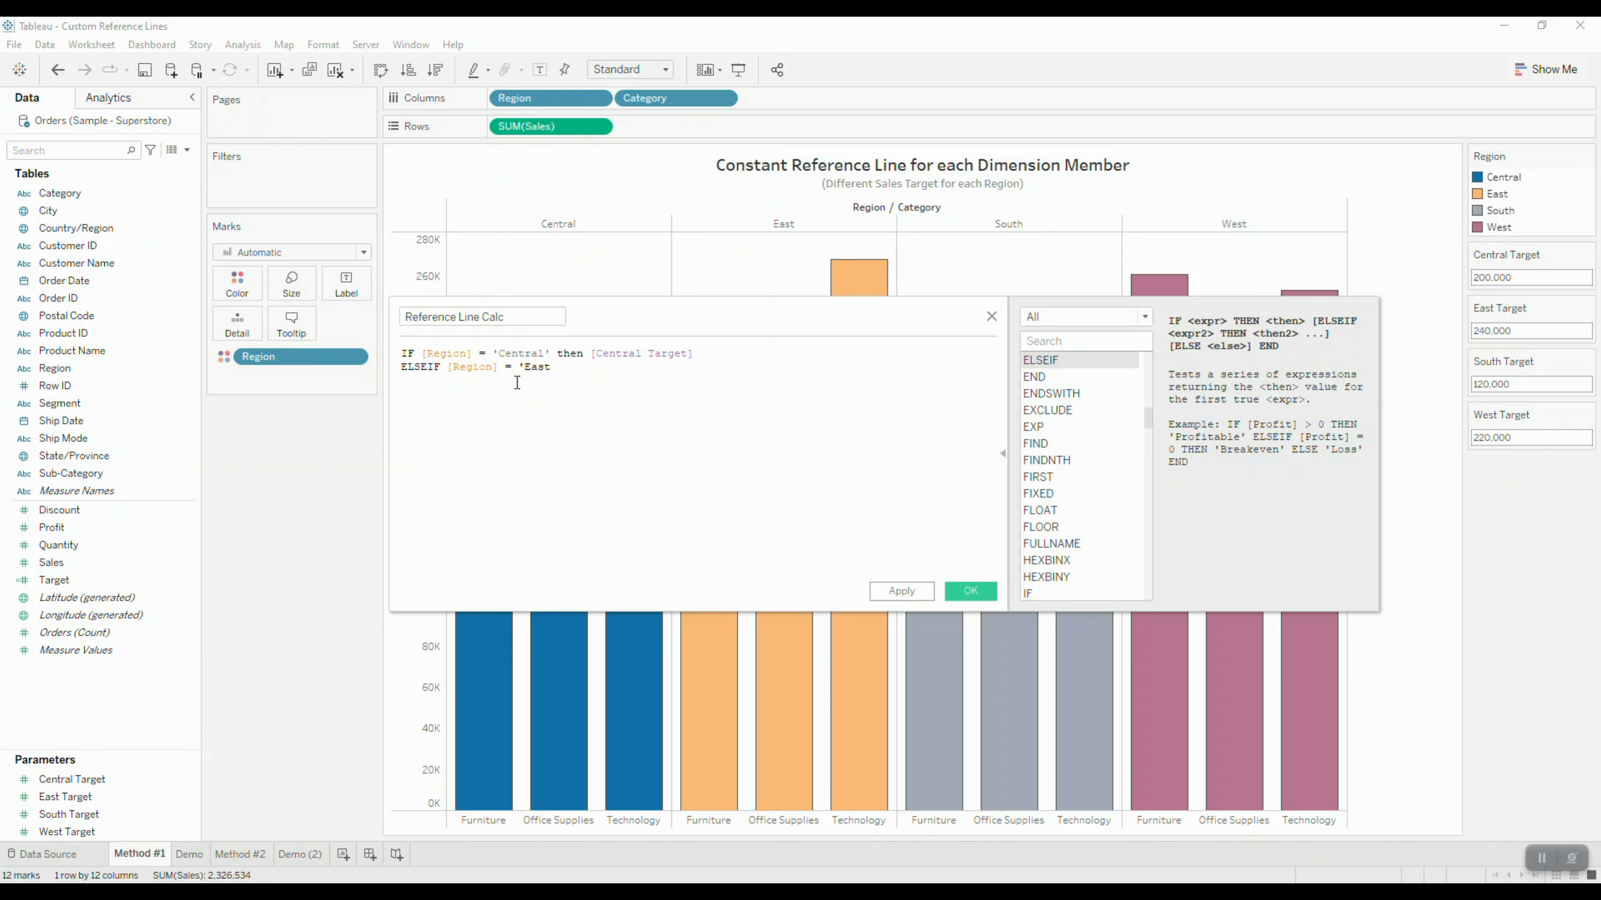
type("' th")
key("Return")
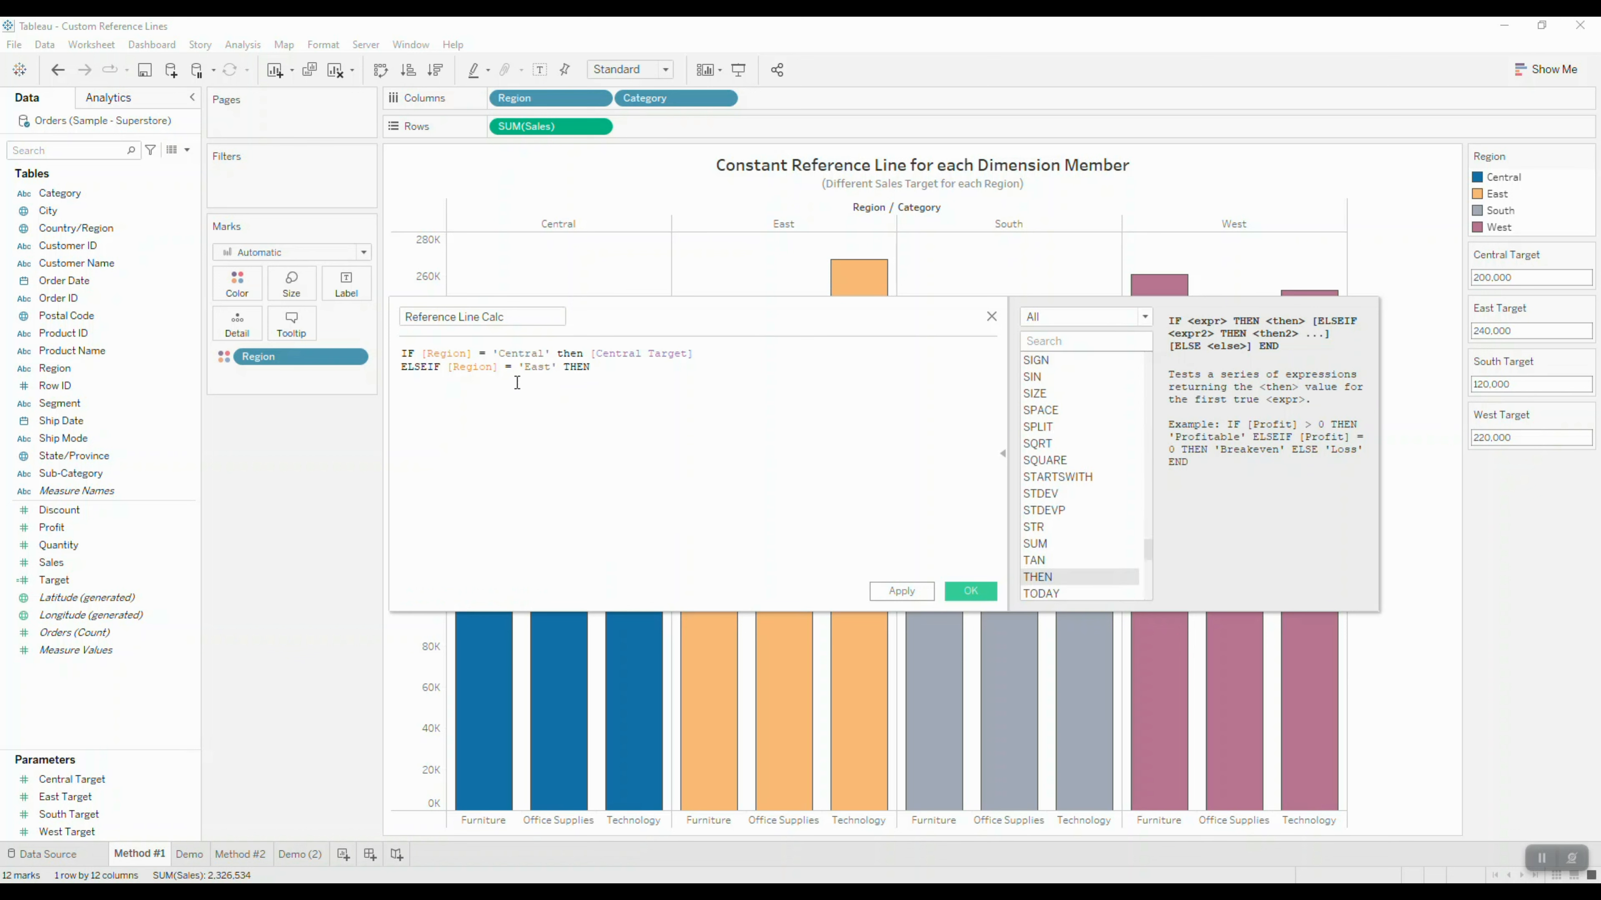
type("east")
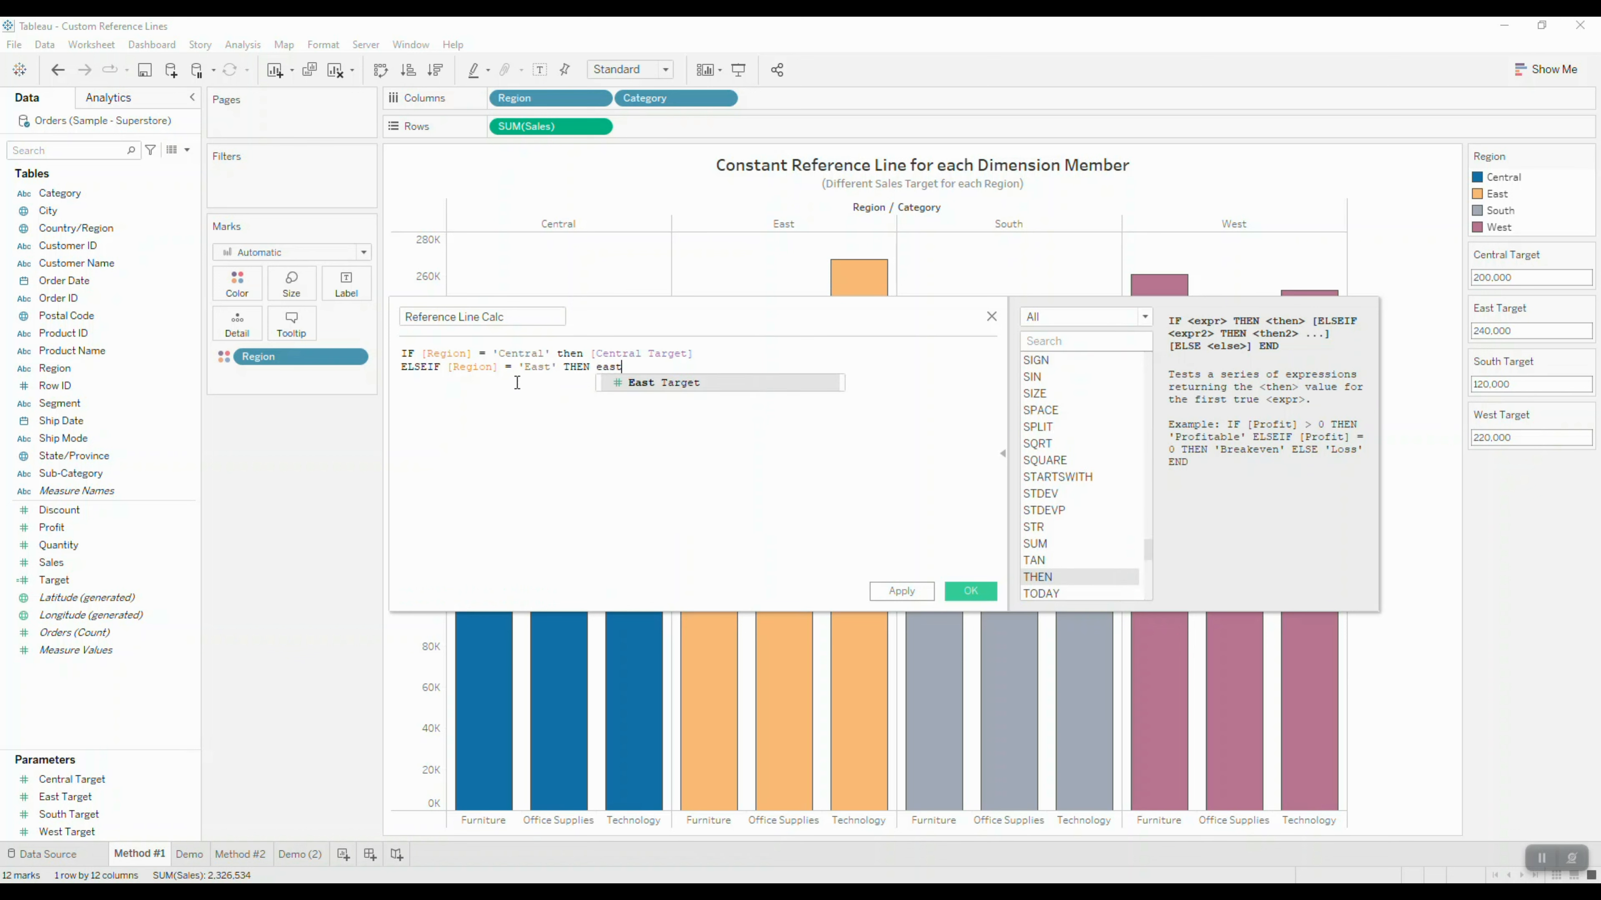
key("Return")
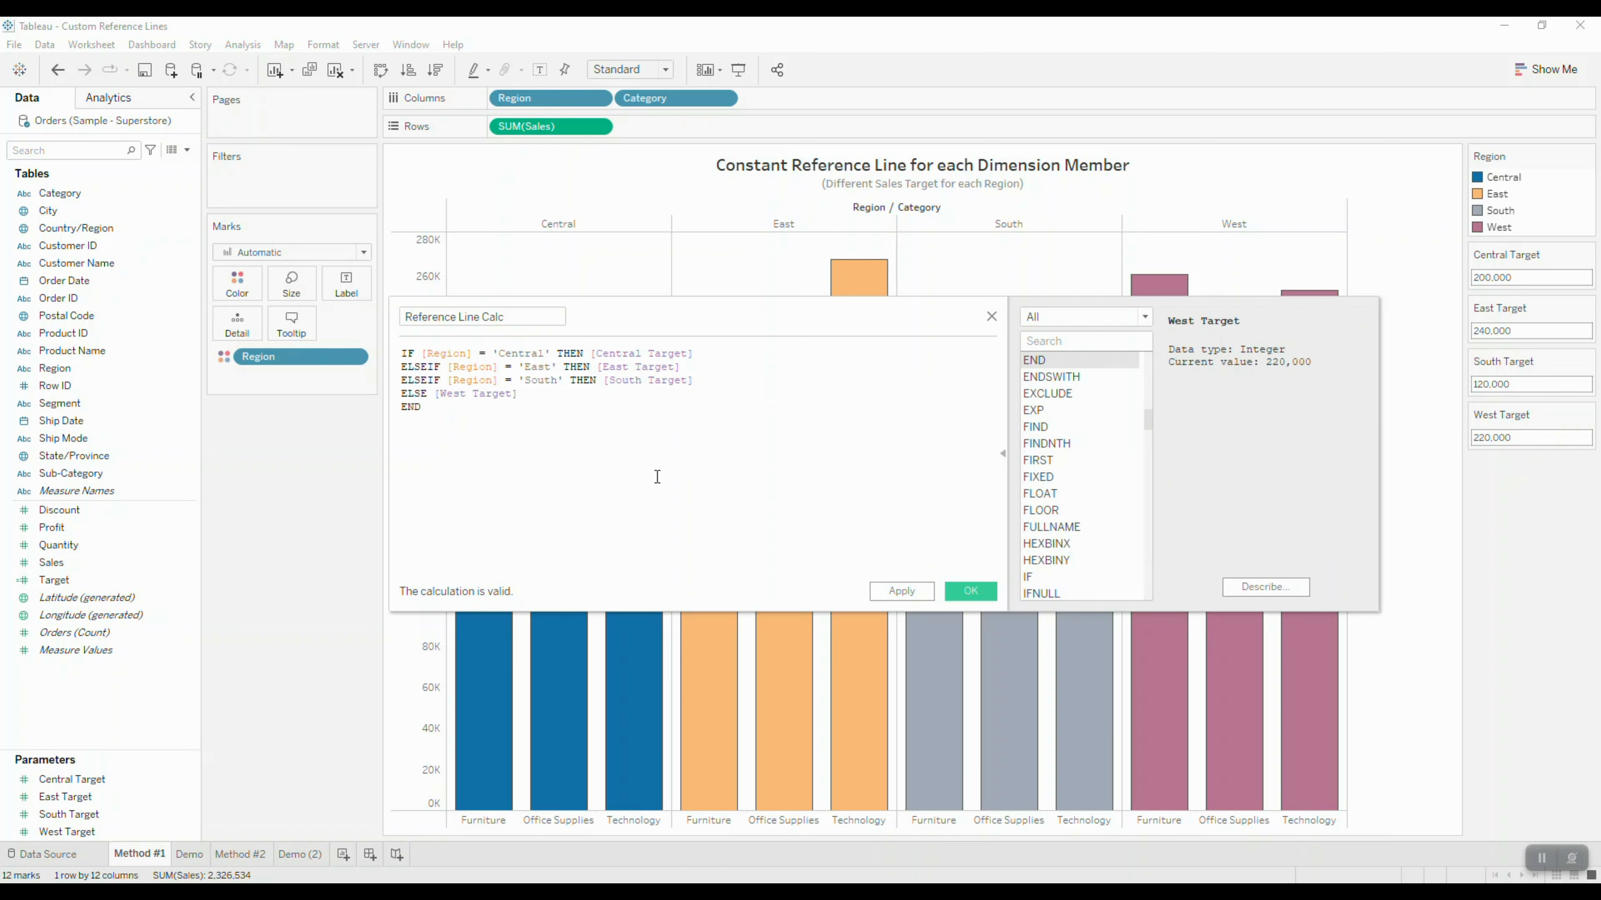
left_click(969, 590)
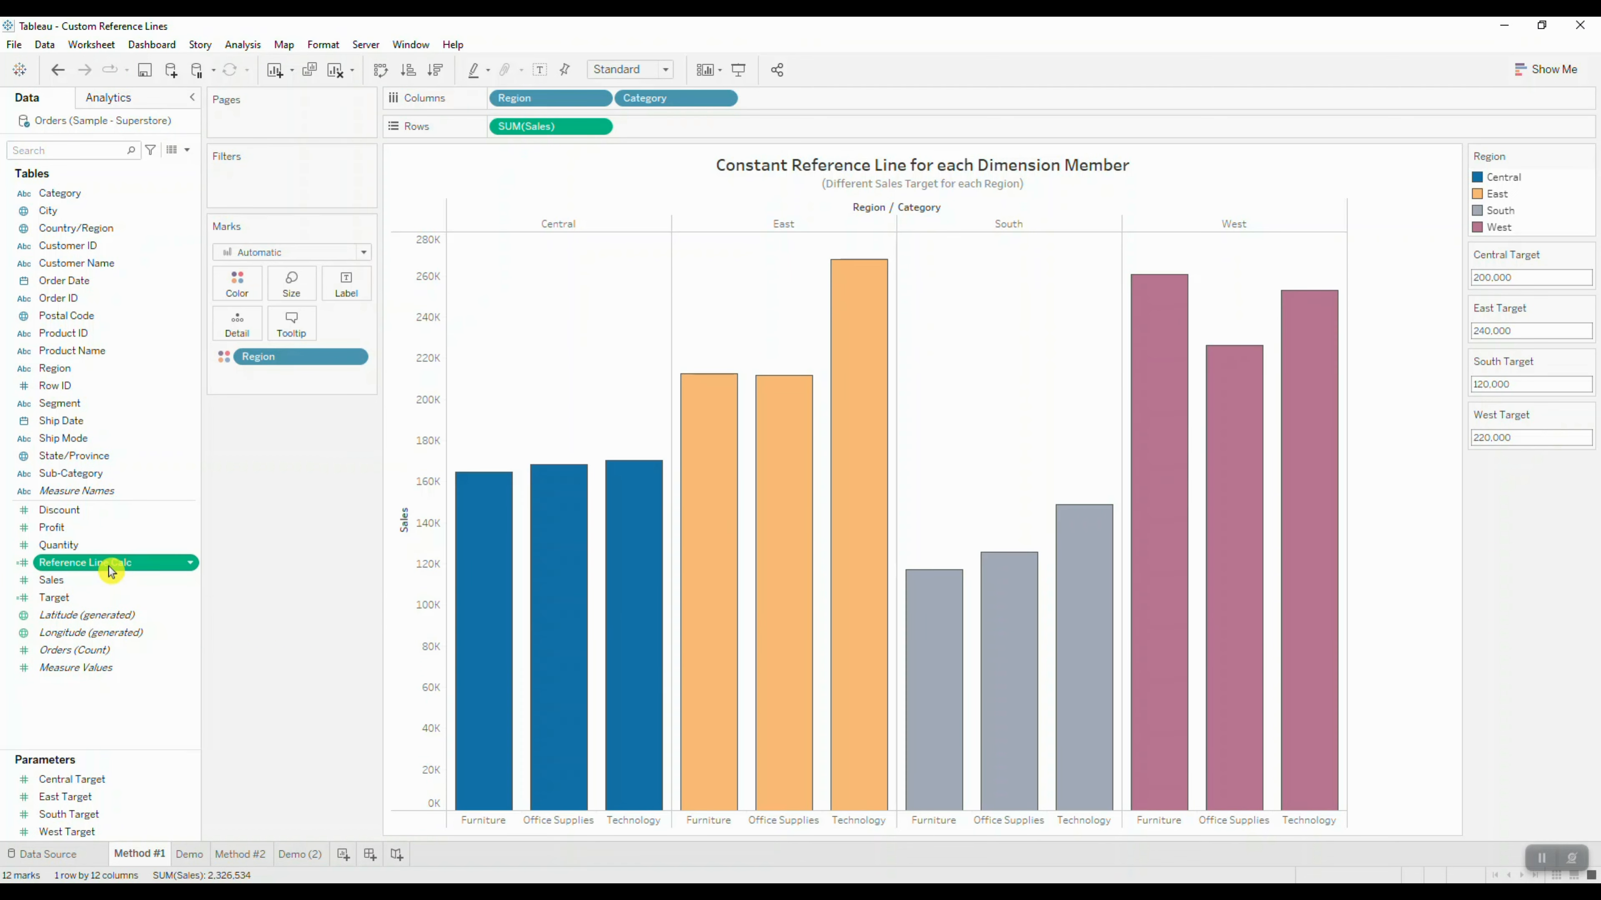
Step: Add the Reference Line Calc field to the marks as detail and aggregate it by Minimum
left_click_drag(104, 562, 257, 322)
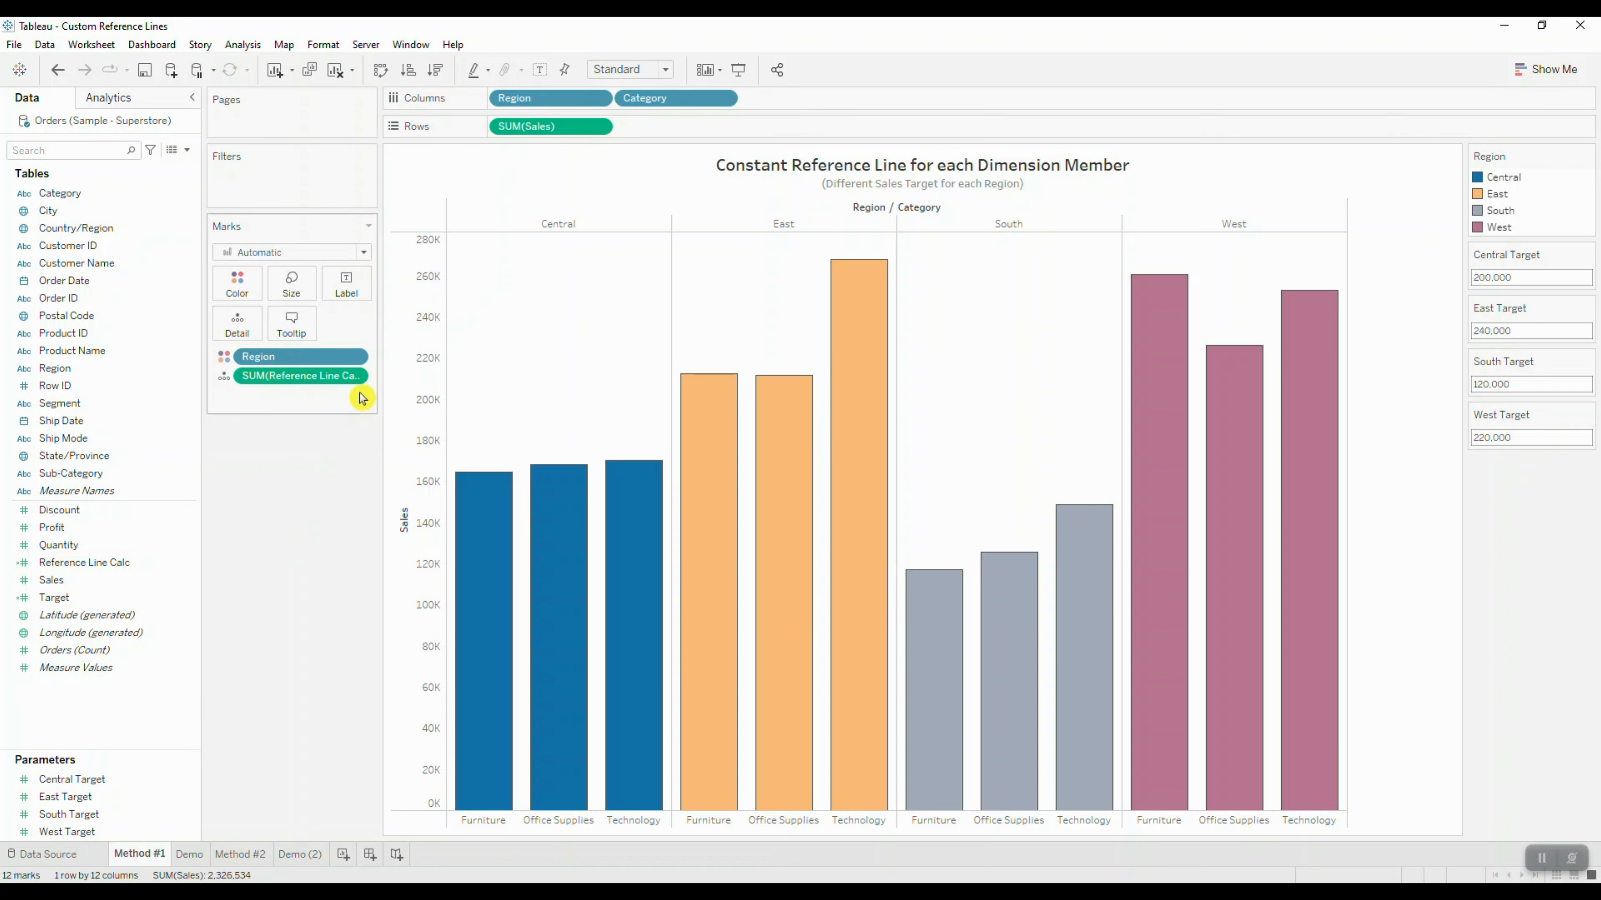
left_click(357, 380)
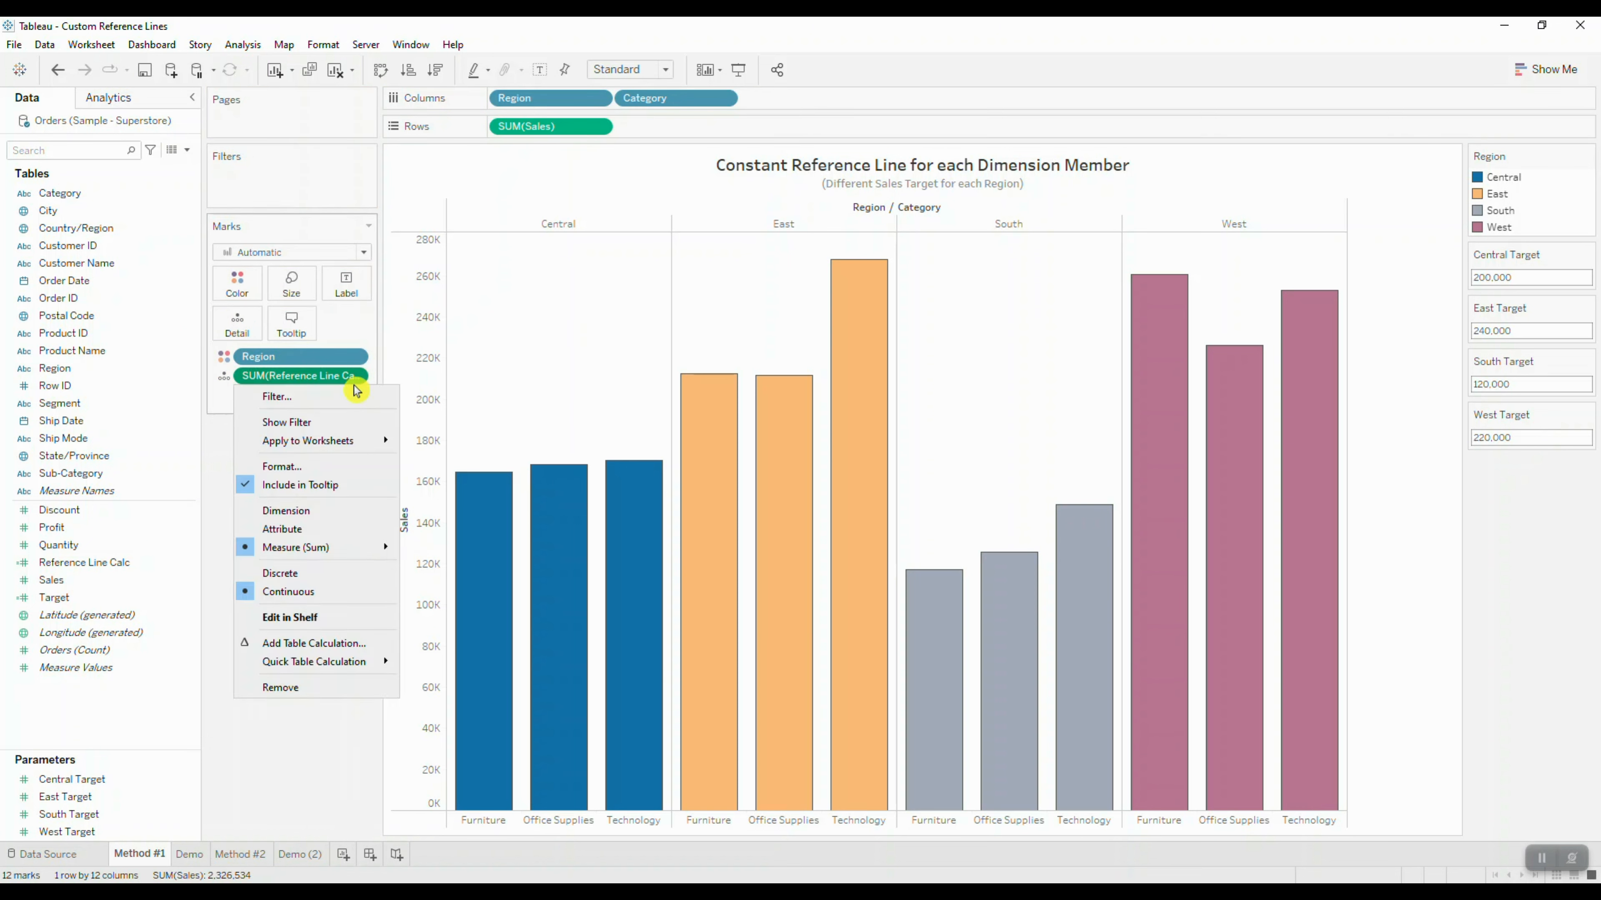
mouse_move(357, 547)
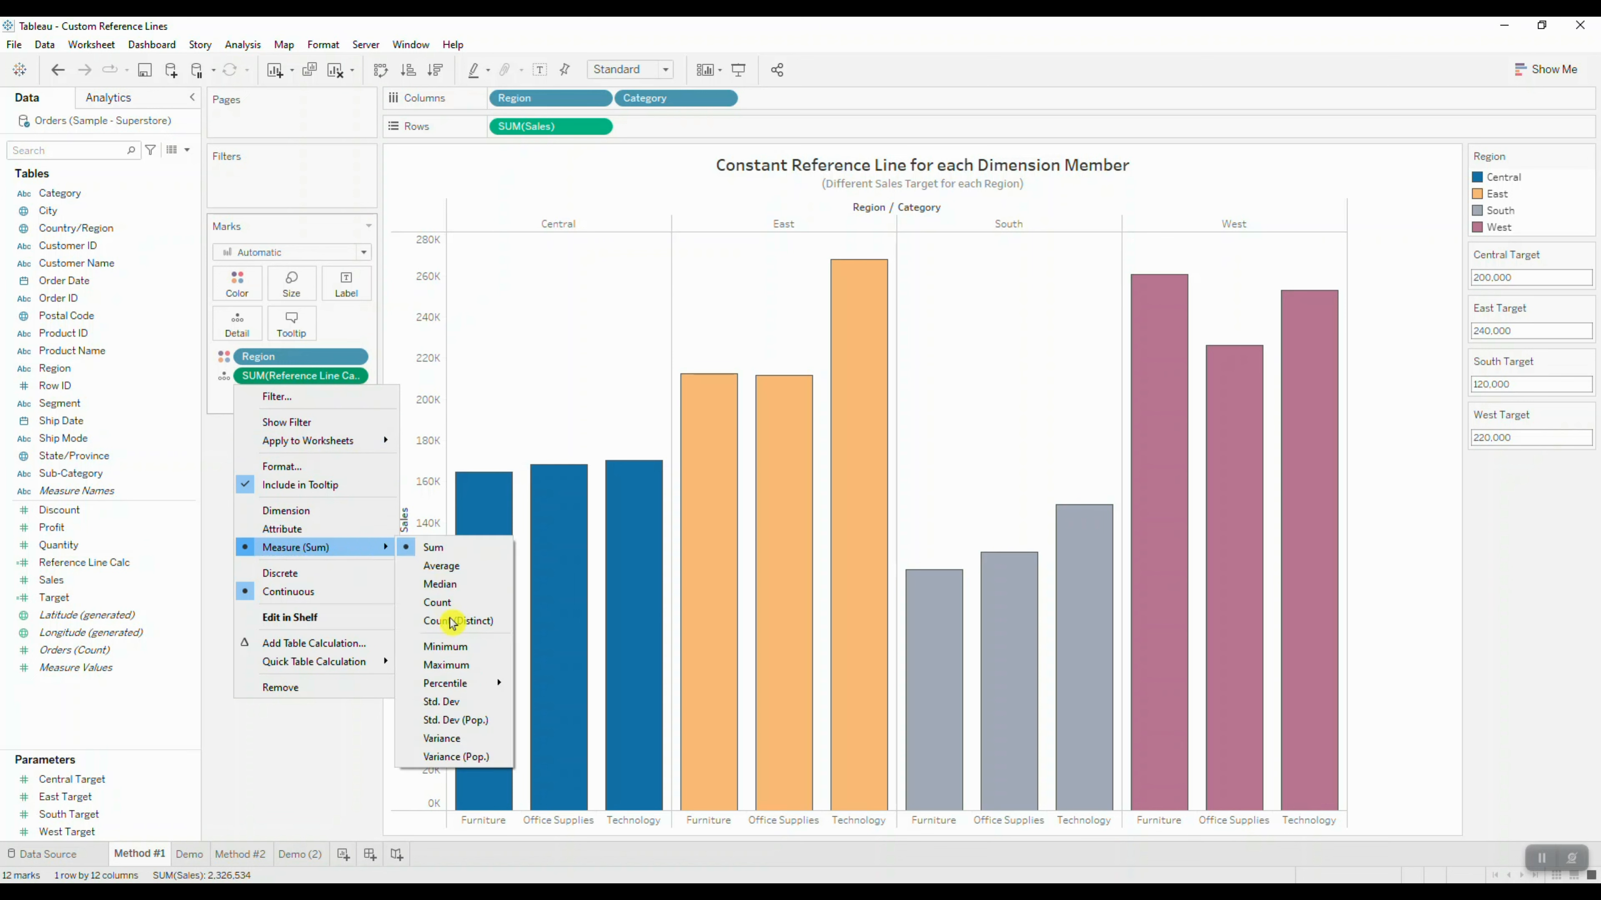
left_click(457, 644)
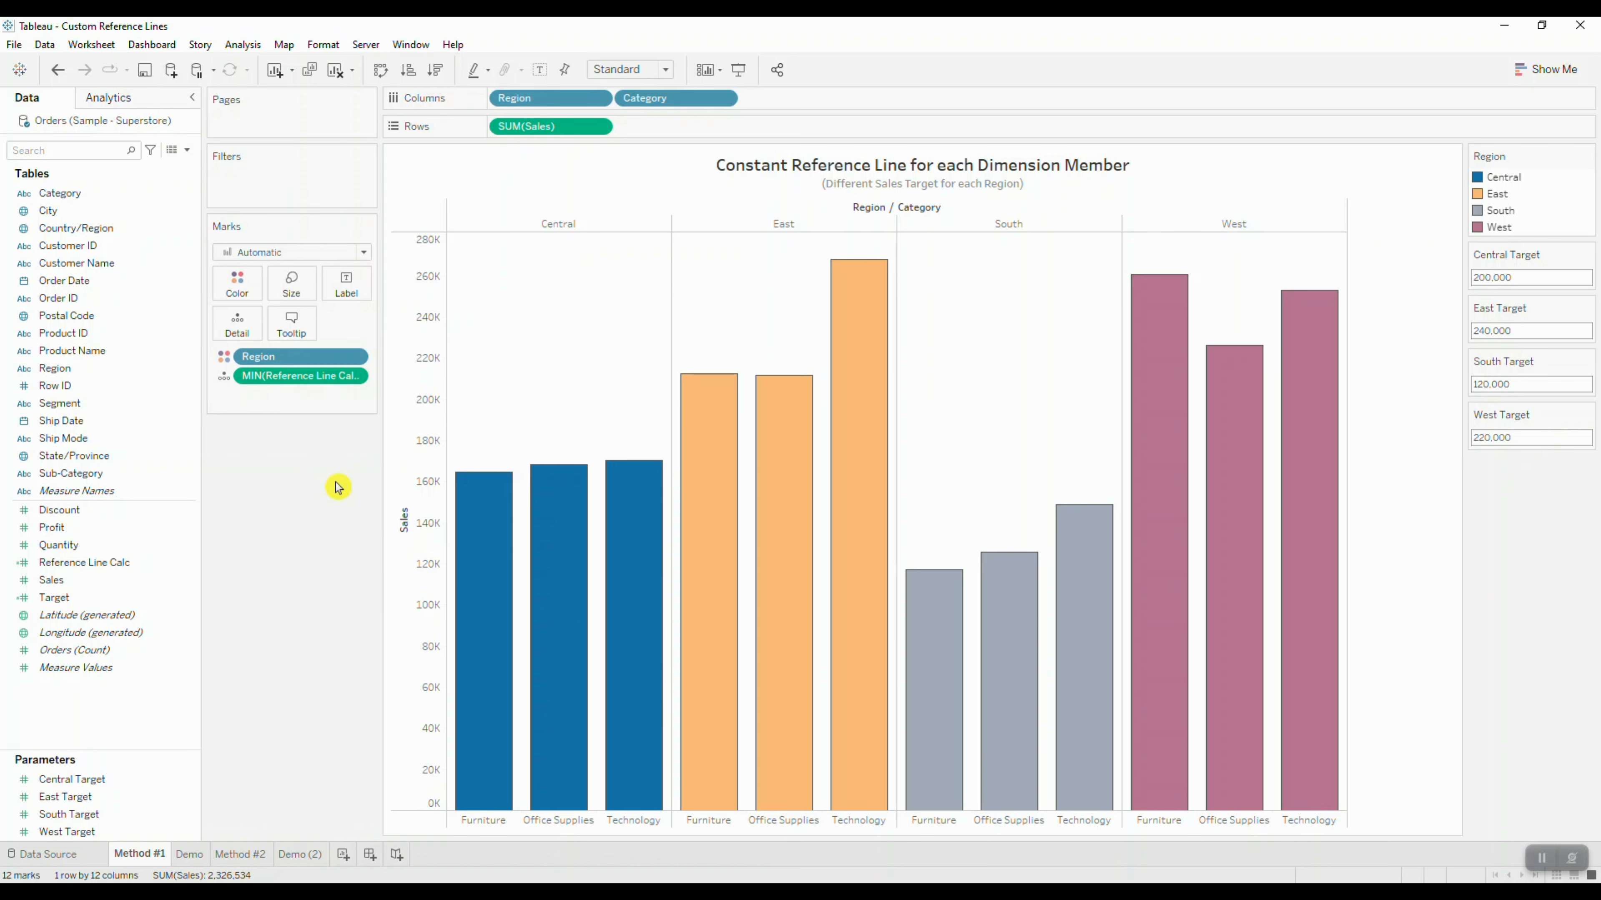
Step: Add a per-pane reference line to the Sales axis using MIN(Reference Line Calc) with the Minimum aggregation
right_click(405, 399)
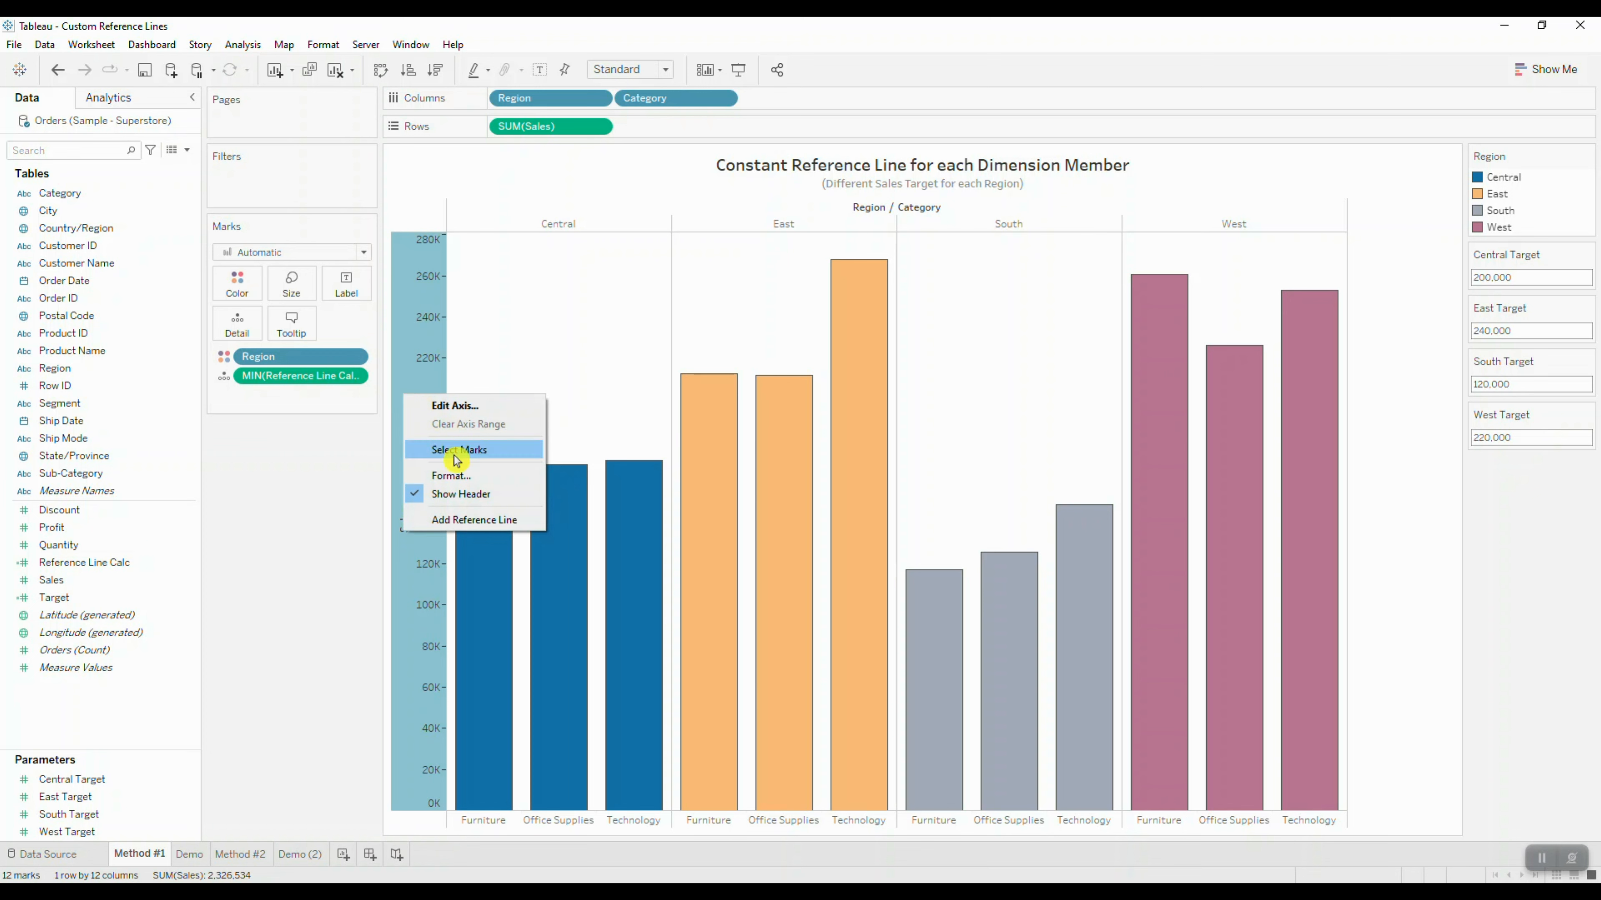
left_click(494, 522)
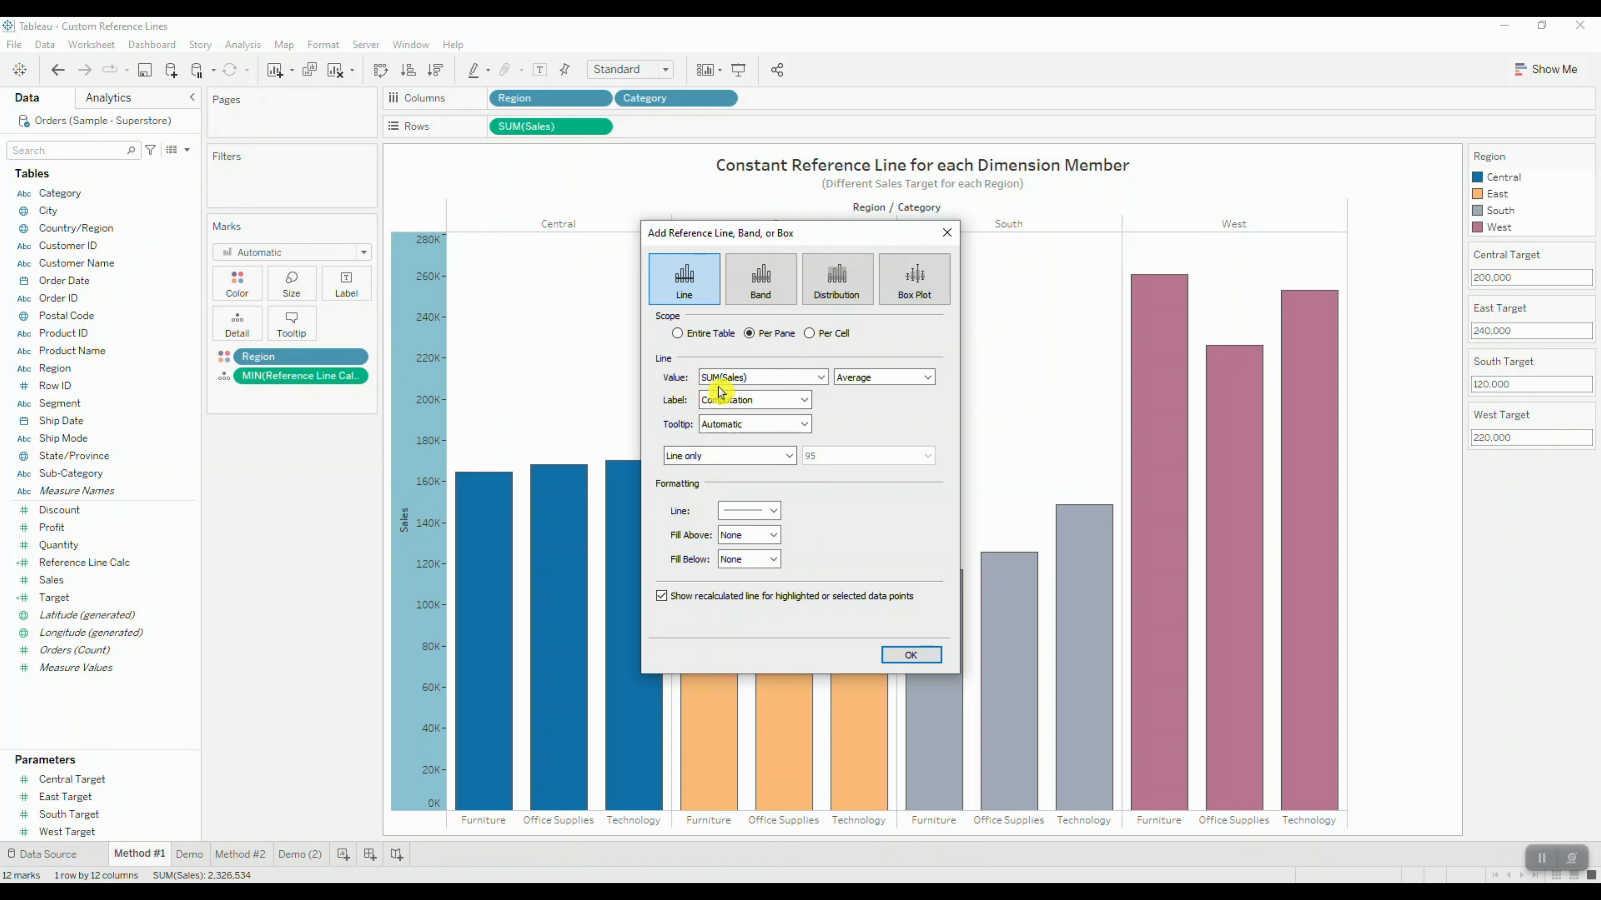
left_click(761, 377)
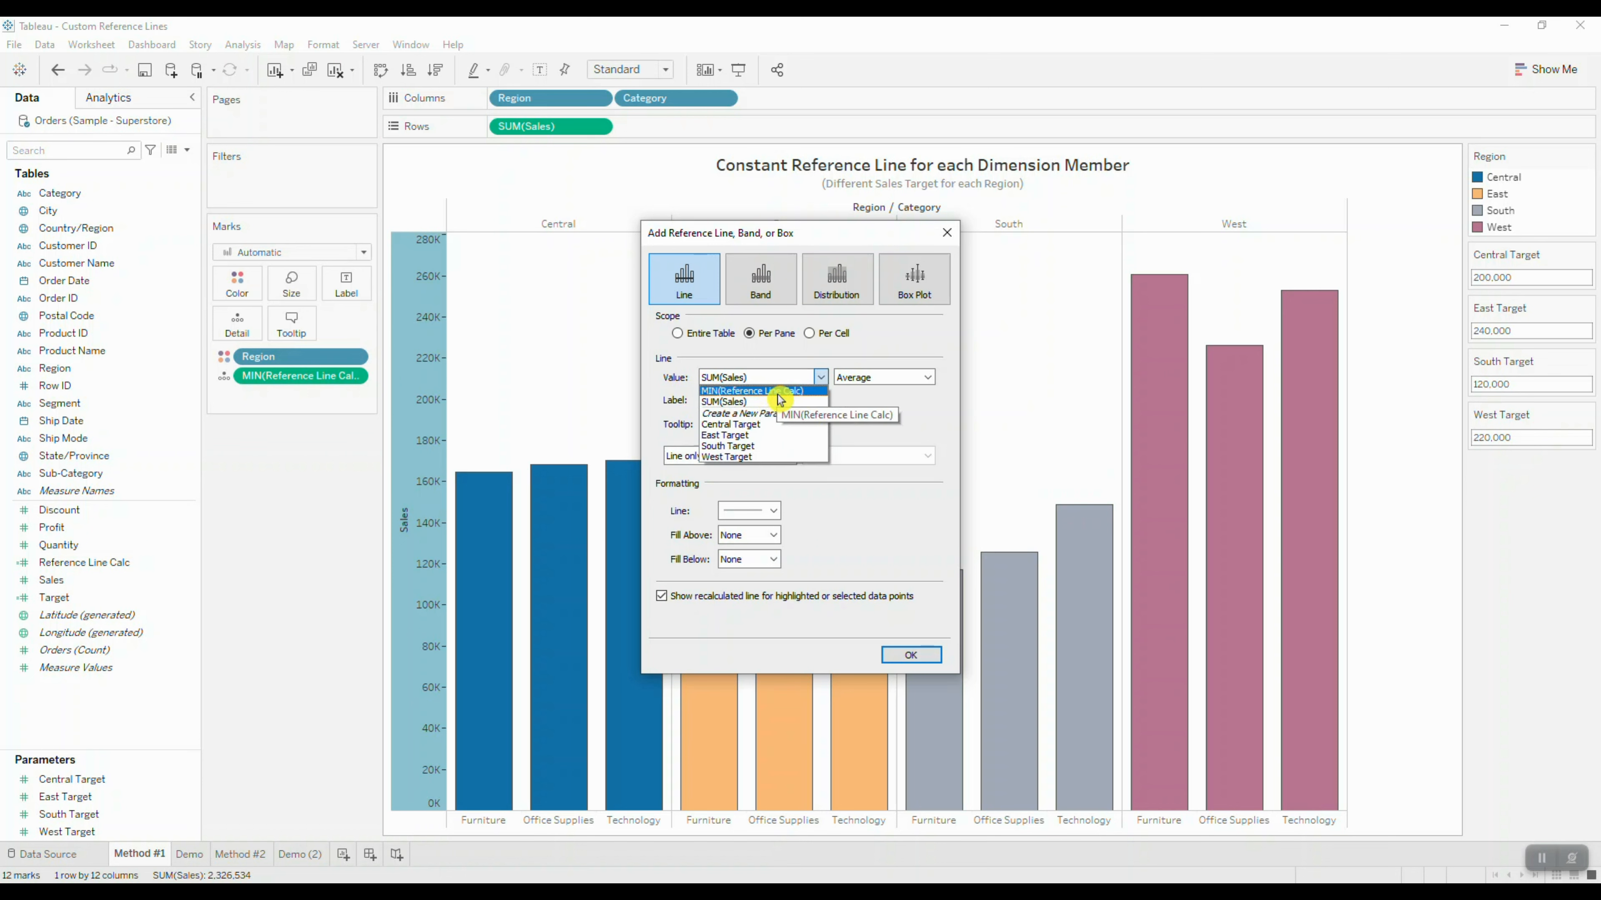
left_click(804, 392)
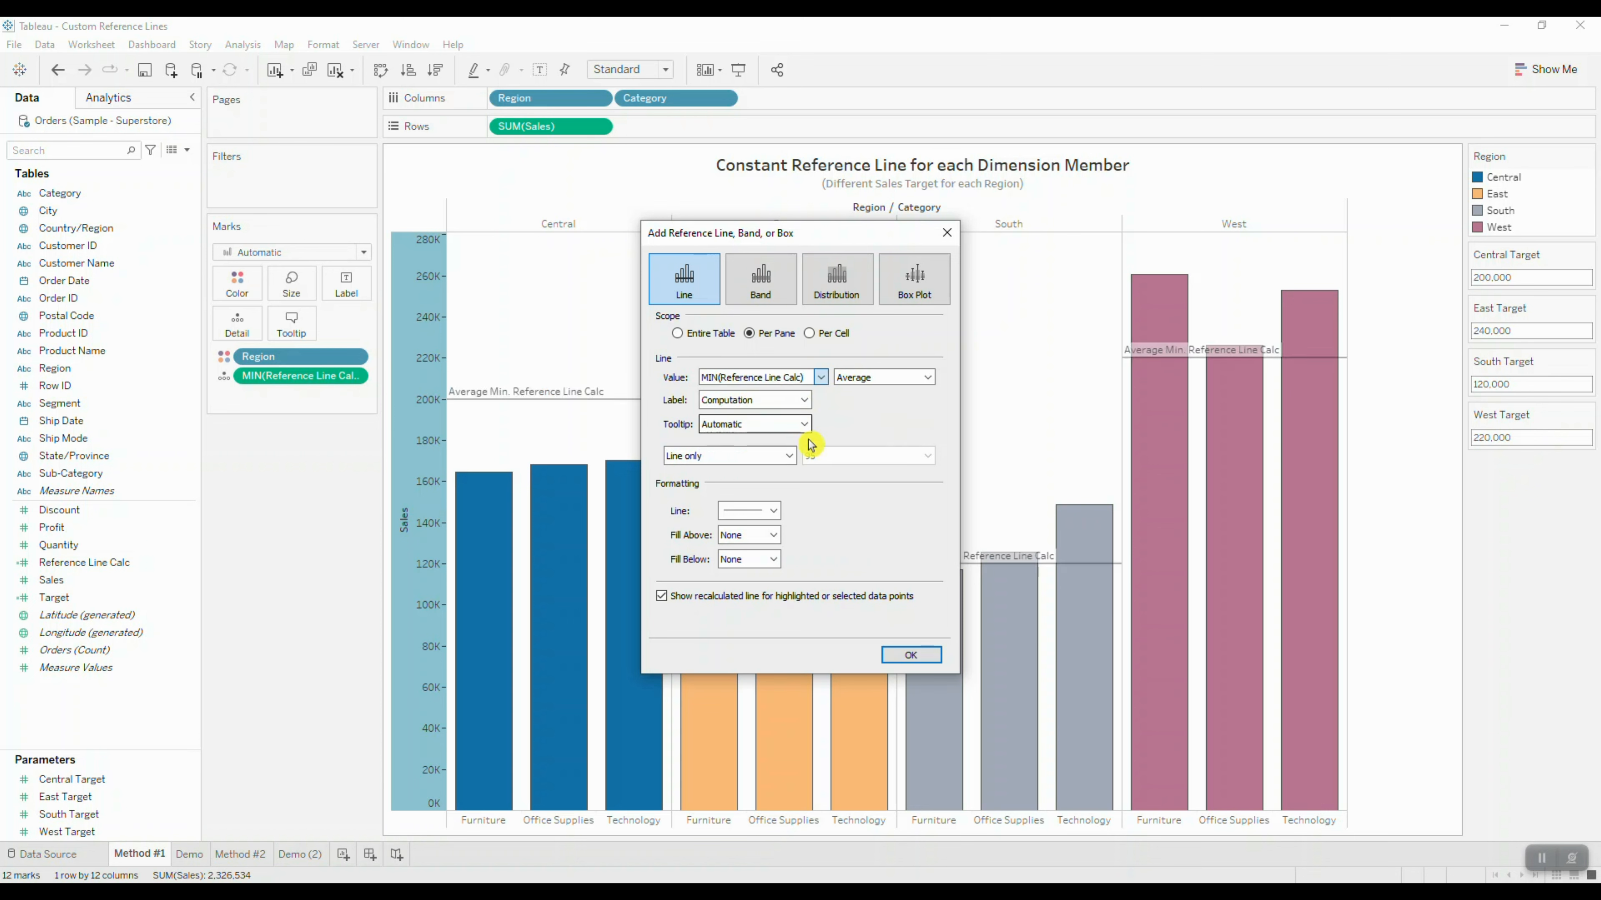
left_click(898, 378)
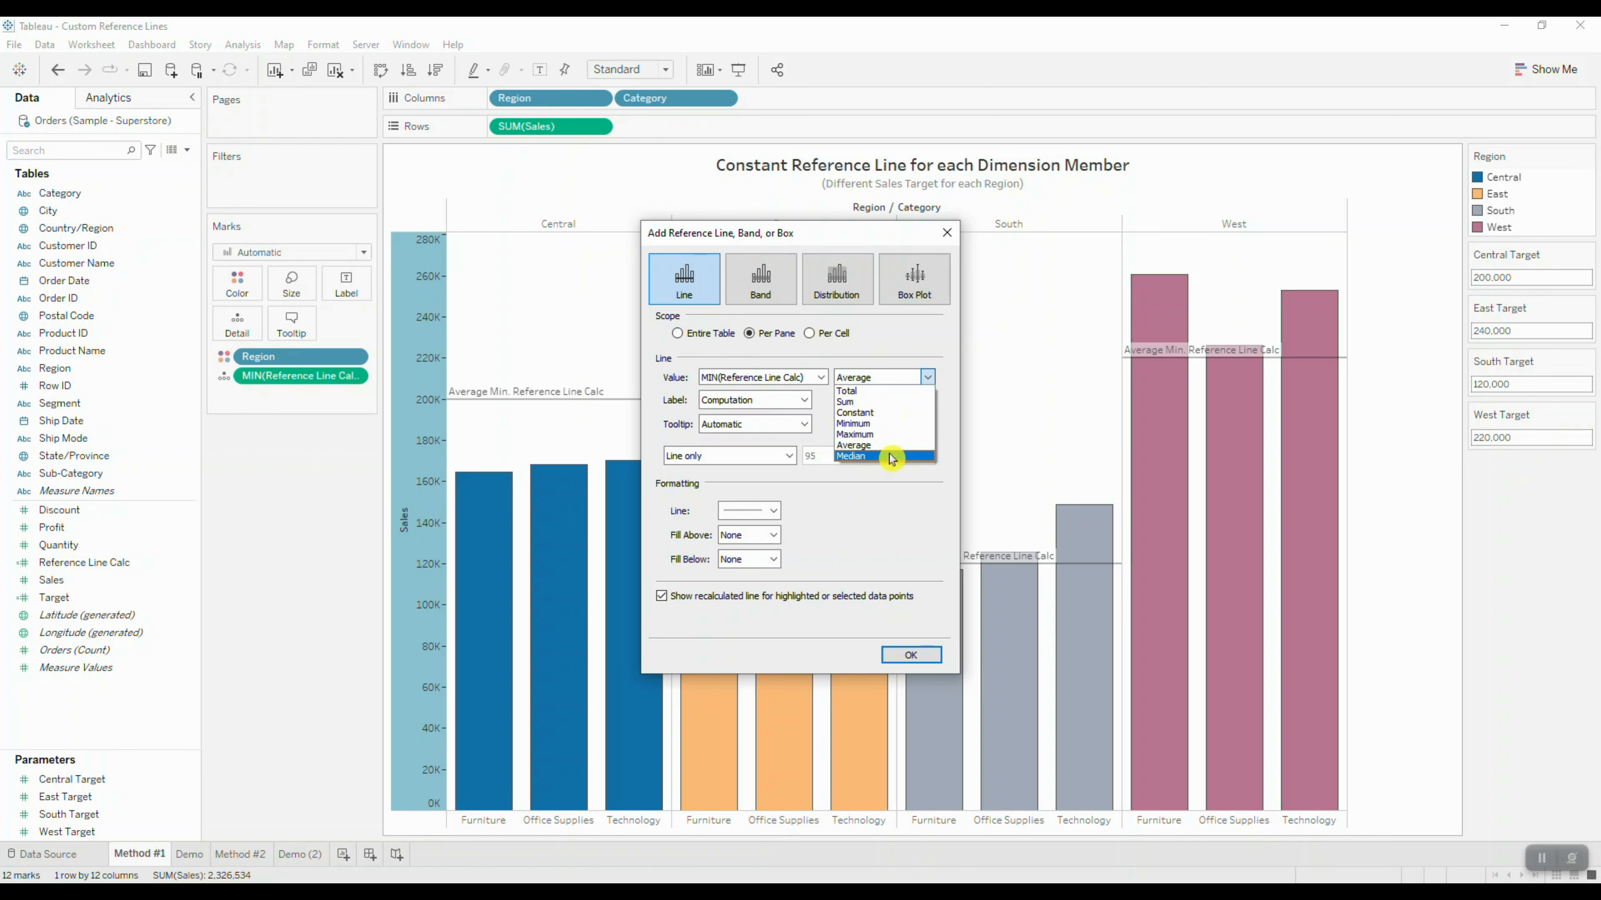
left_click(884, 424)
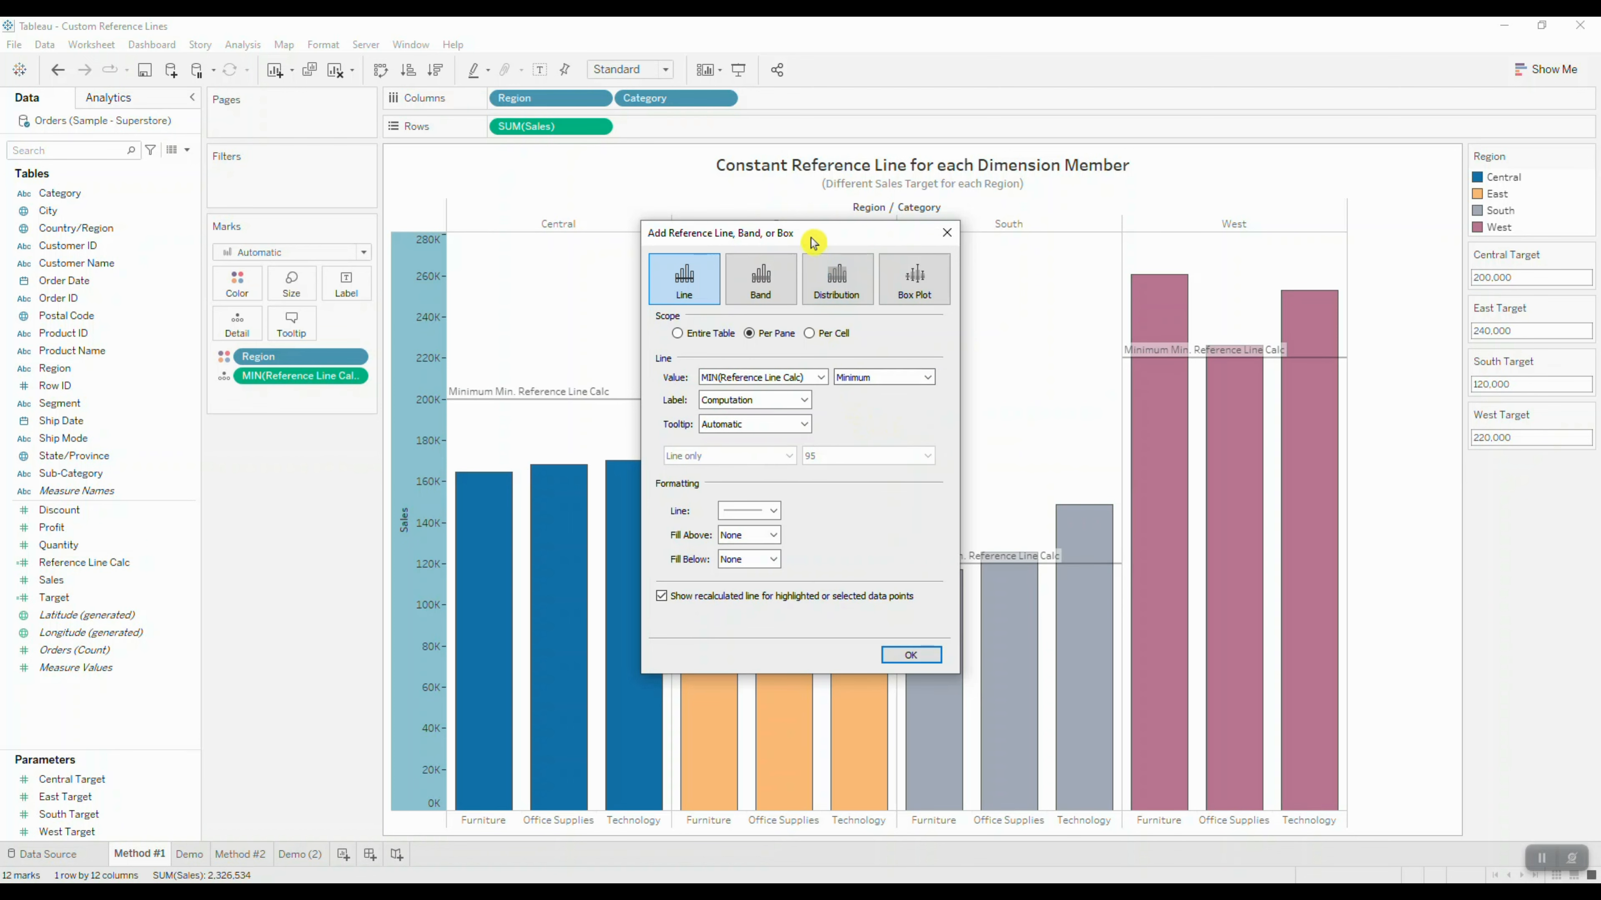
Step: Give the reference line a custom label reading "Sales Target: <Value>"
left_click_drag(813, 241, 227, 214)
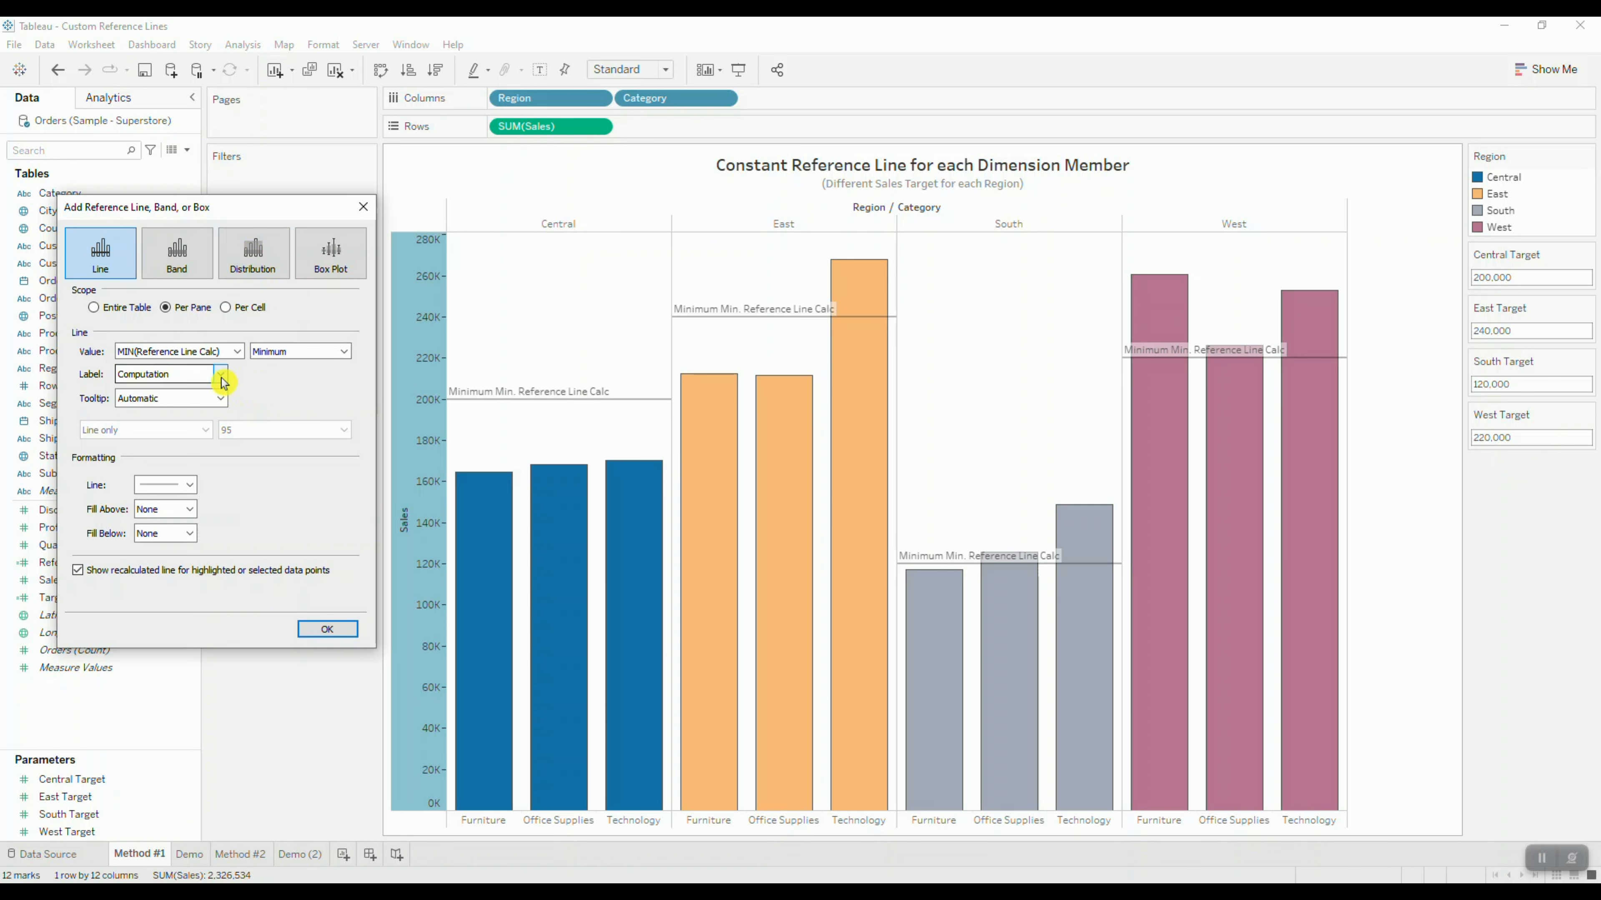
left_click(179, 379)
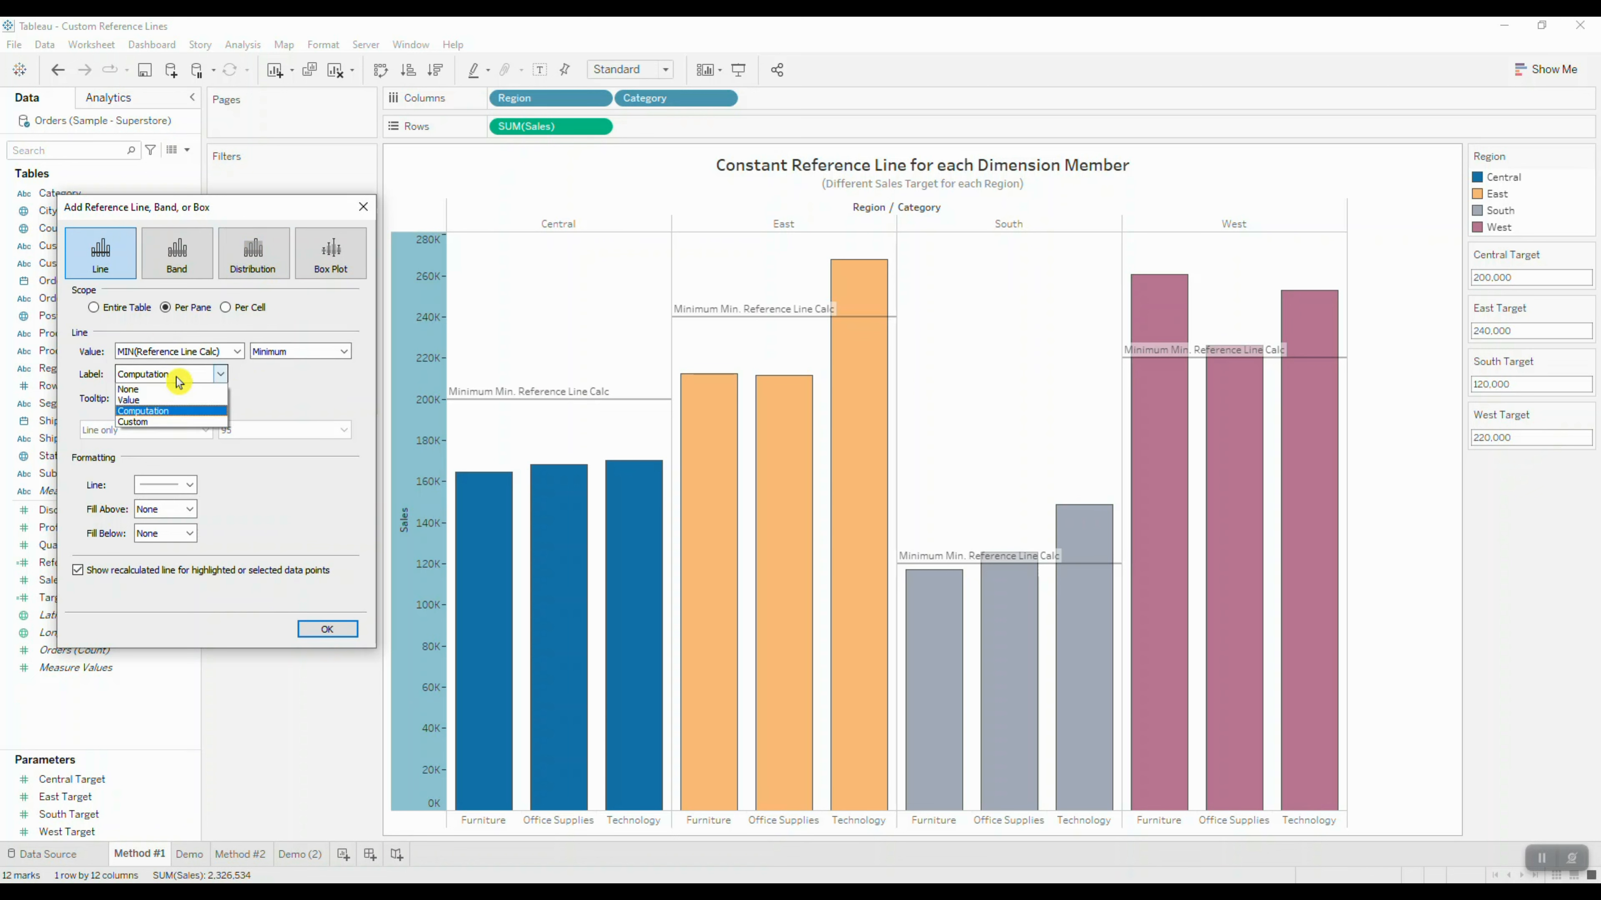
left_click(175, 423)
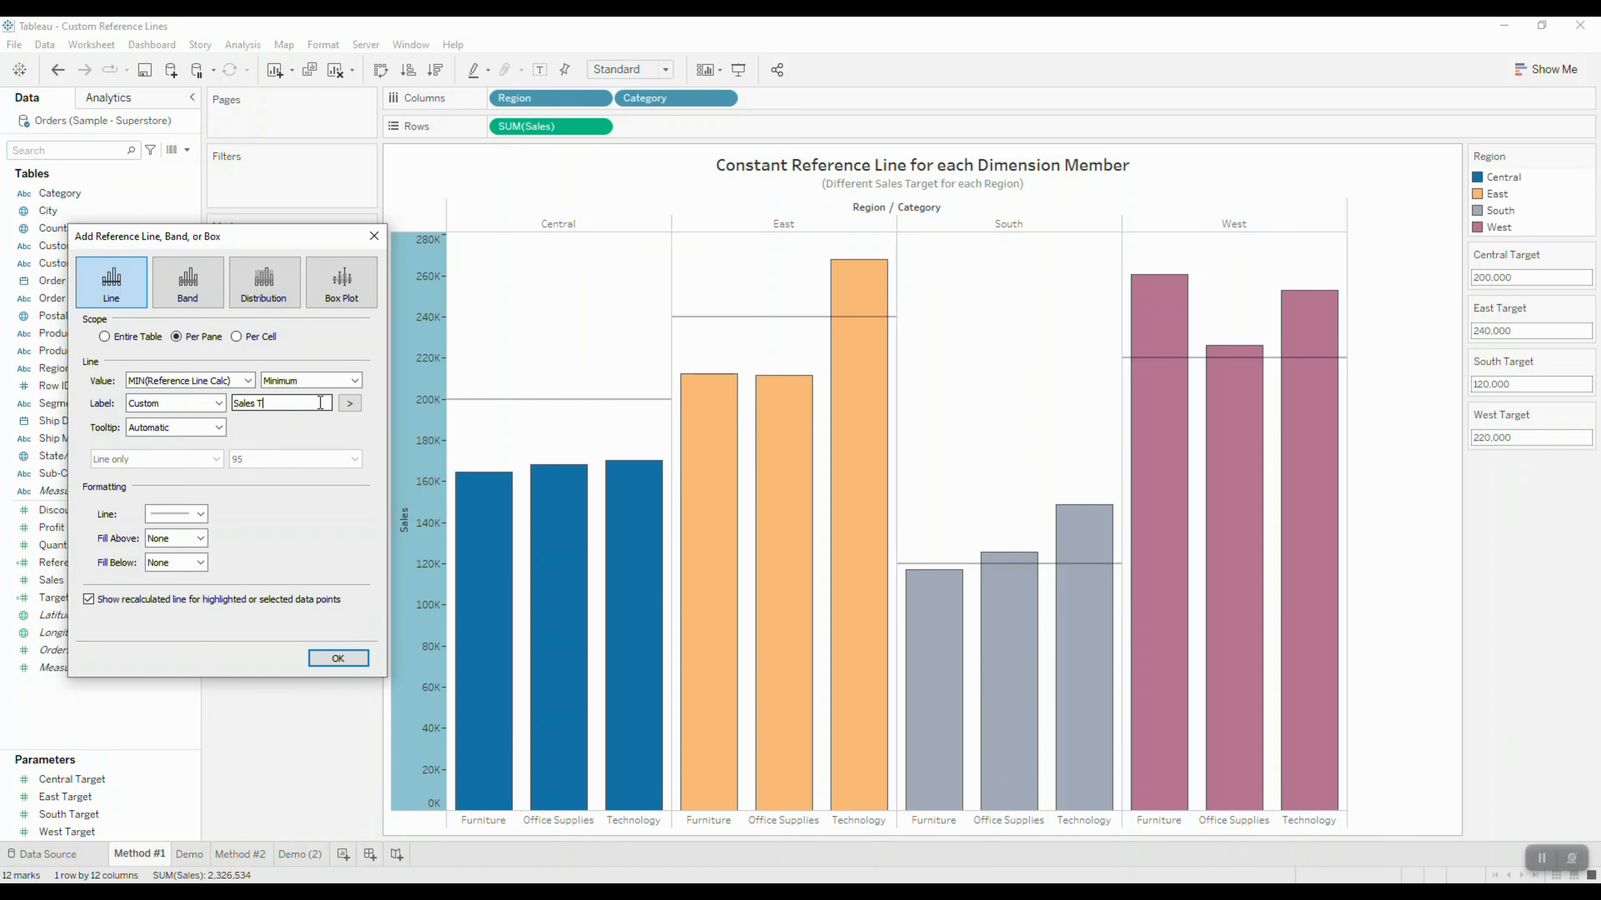
type("Sales Target:")
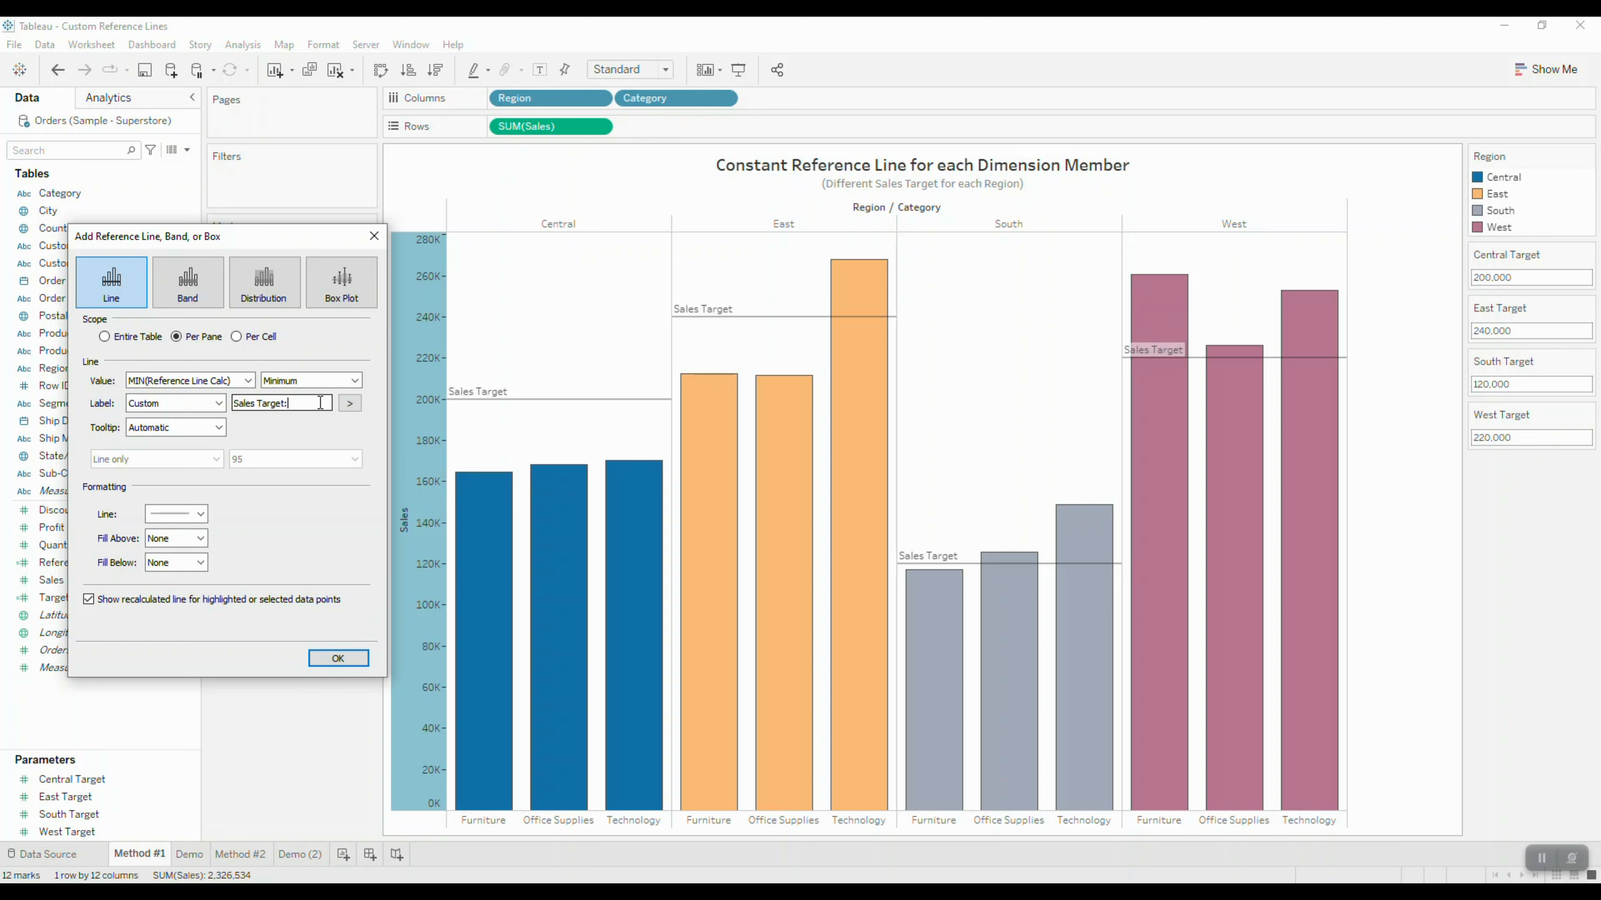
left_click(353, 406)
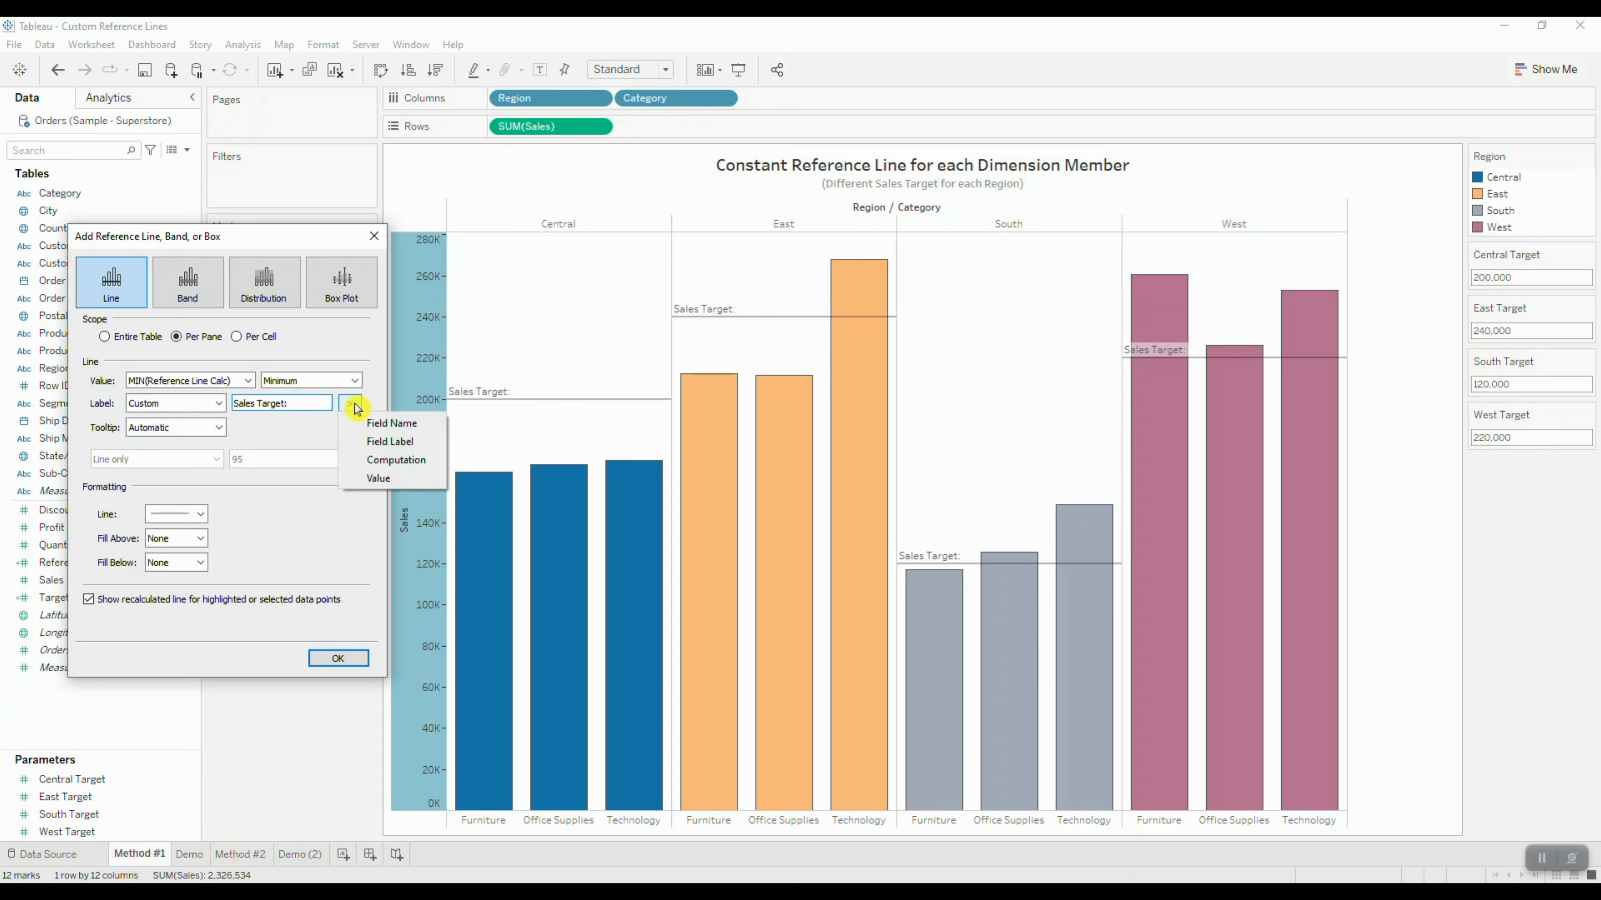
left_click(386, 479)
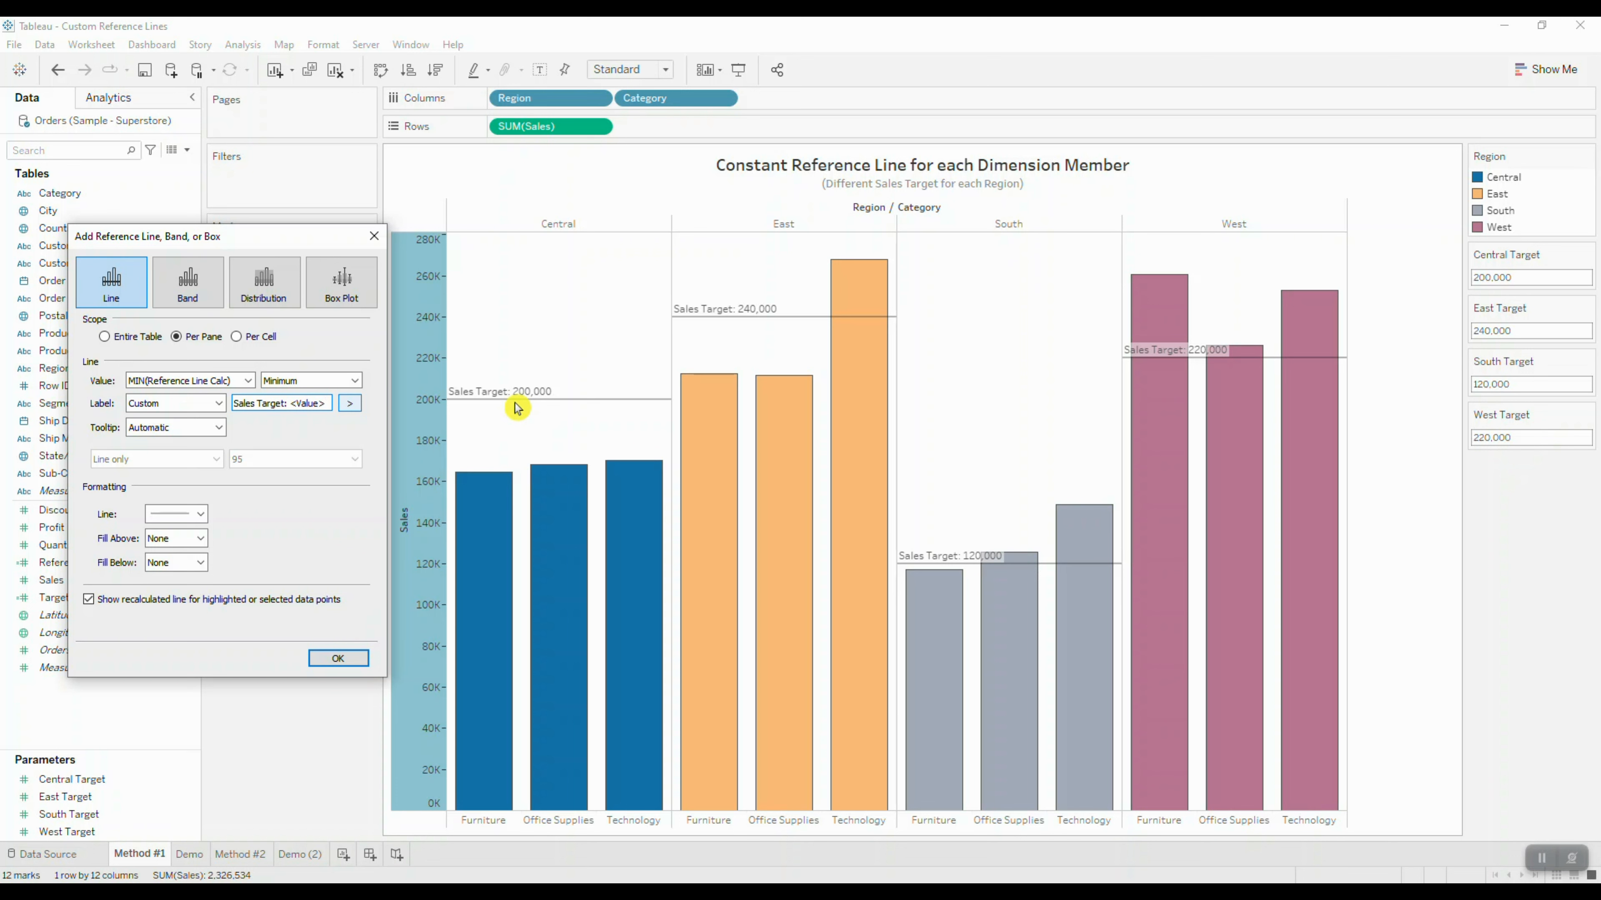
Step: Format the reference line as a black dashed line and apply the reference line settings
left_click(200, 514)
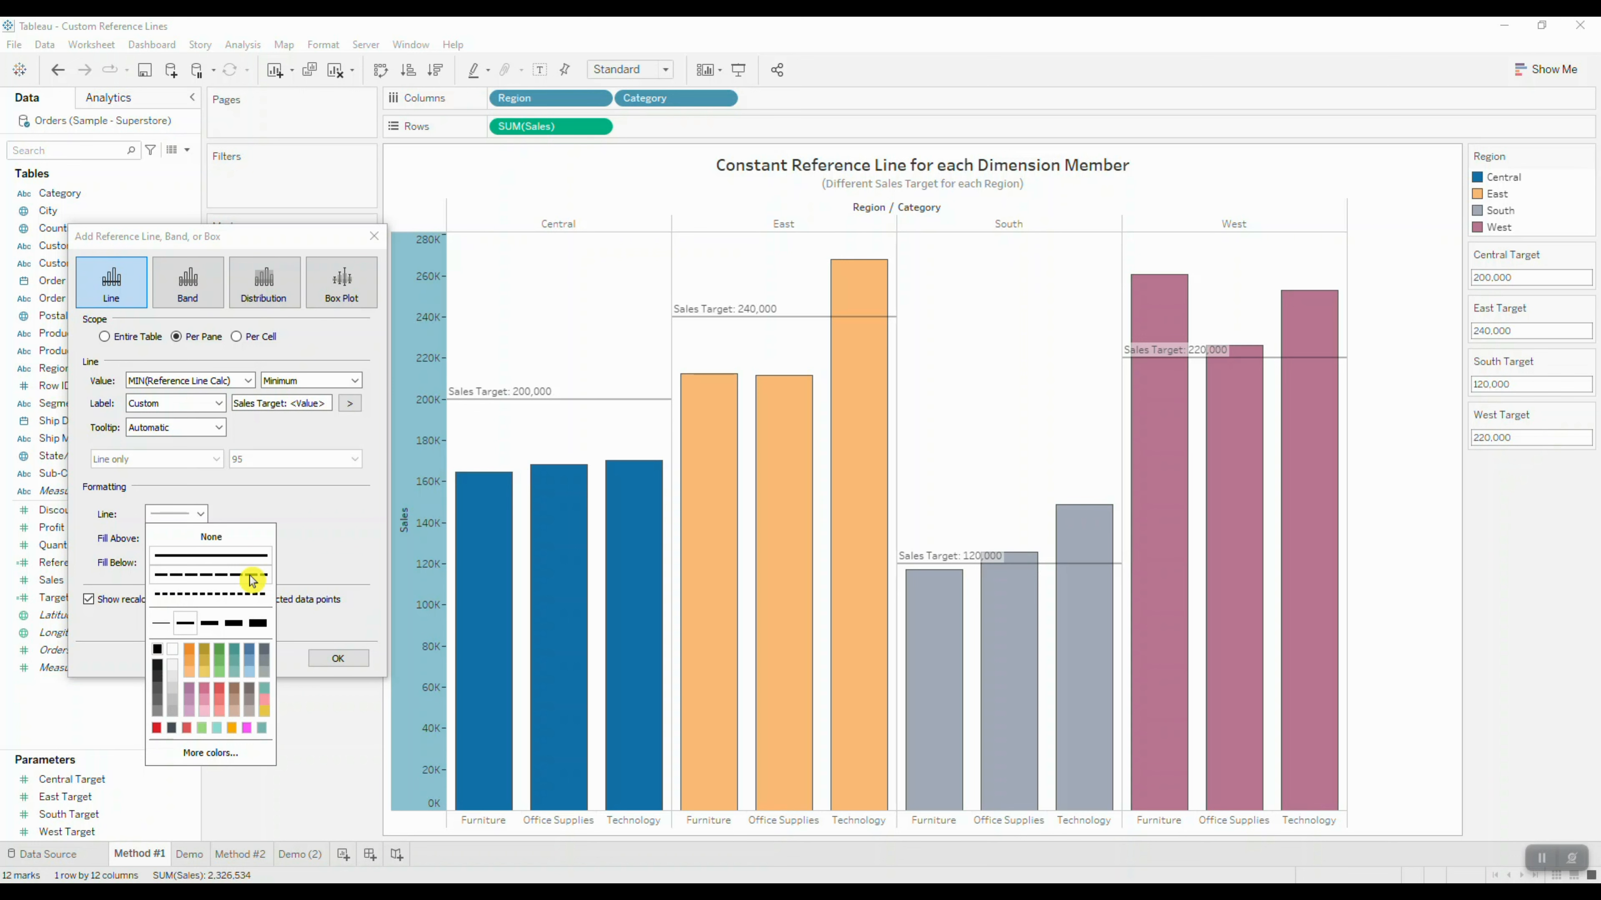
left_click(227, 576)
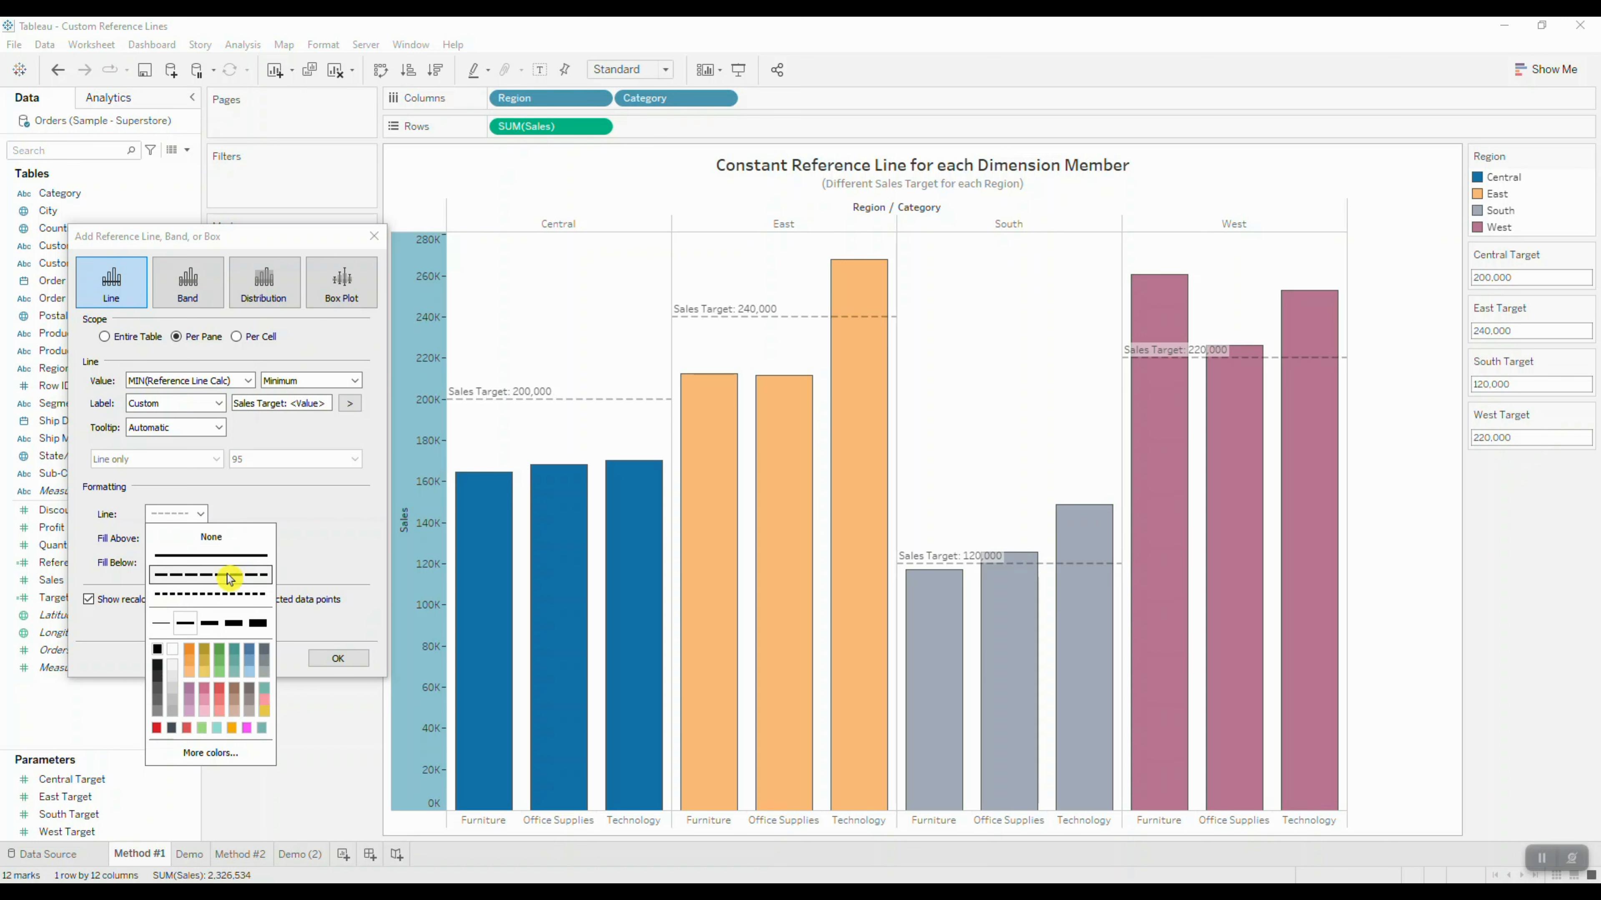
left_click(159, 676)
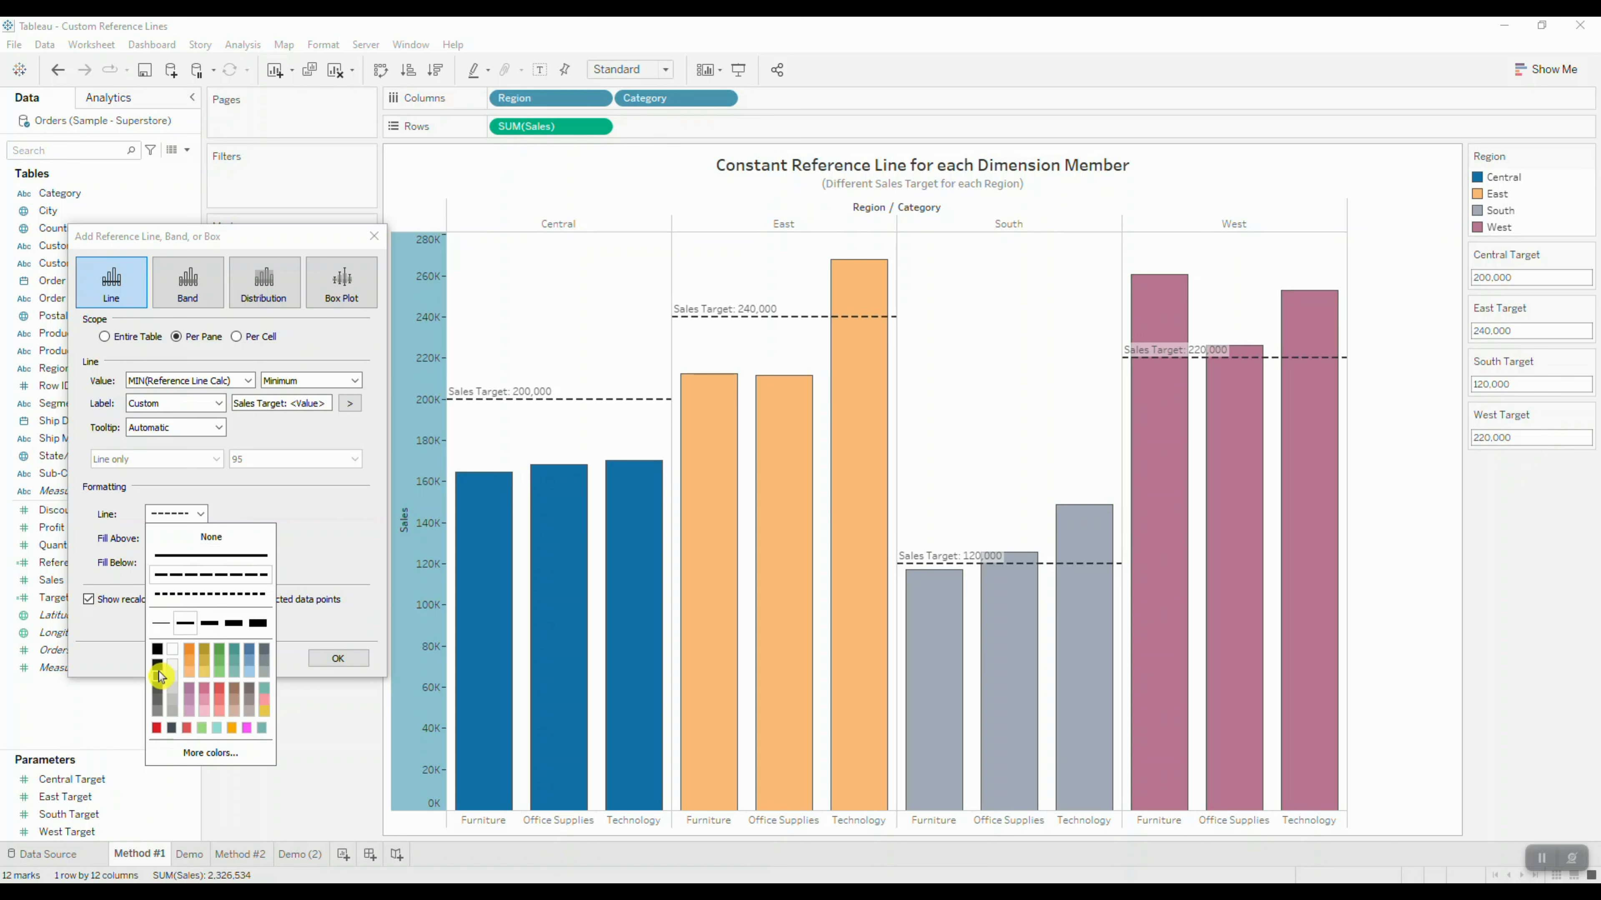
left_click(327, 660)
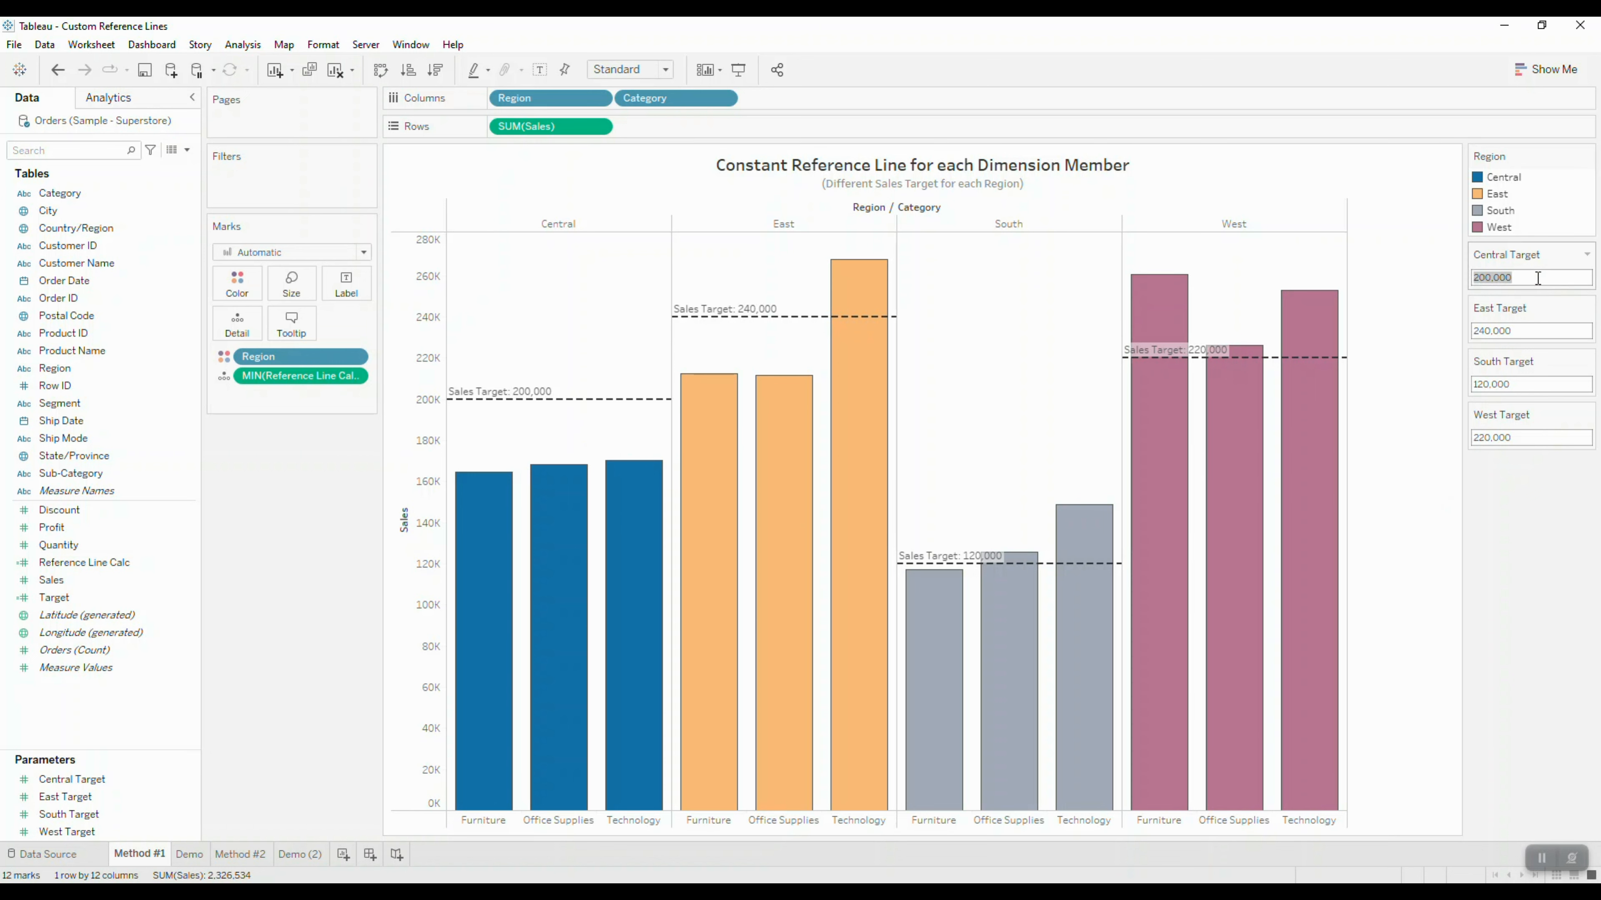
Step: Set the Central Target parameter to 300K
type("300K")
key("Return")
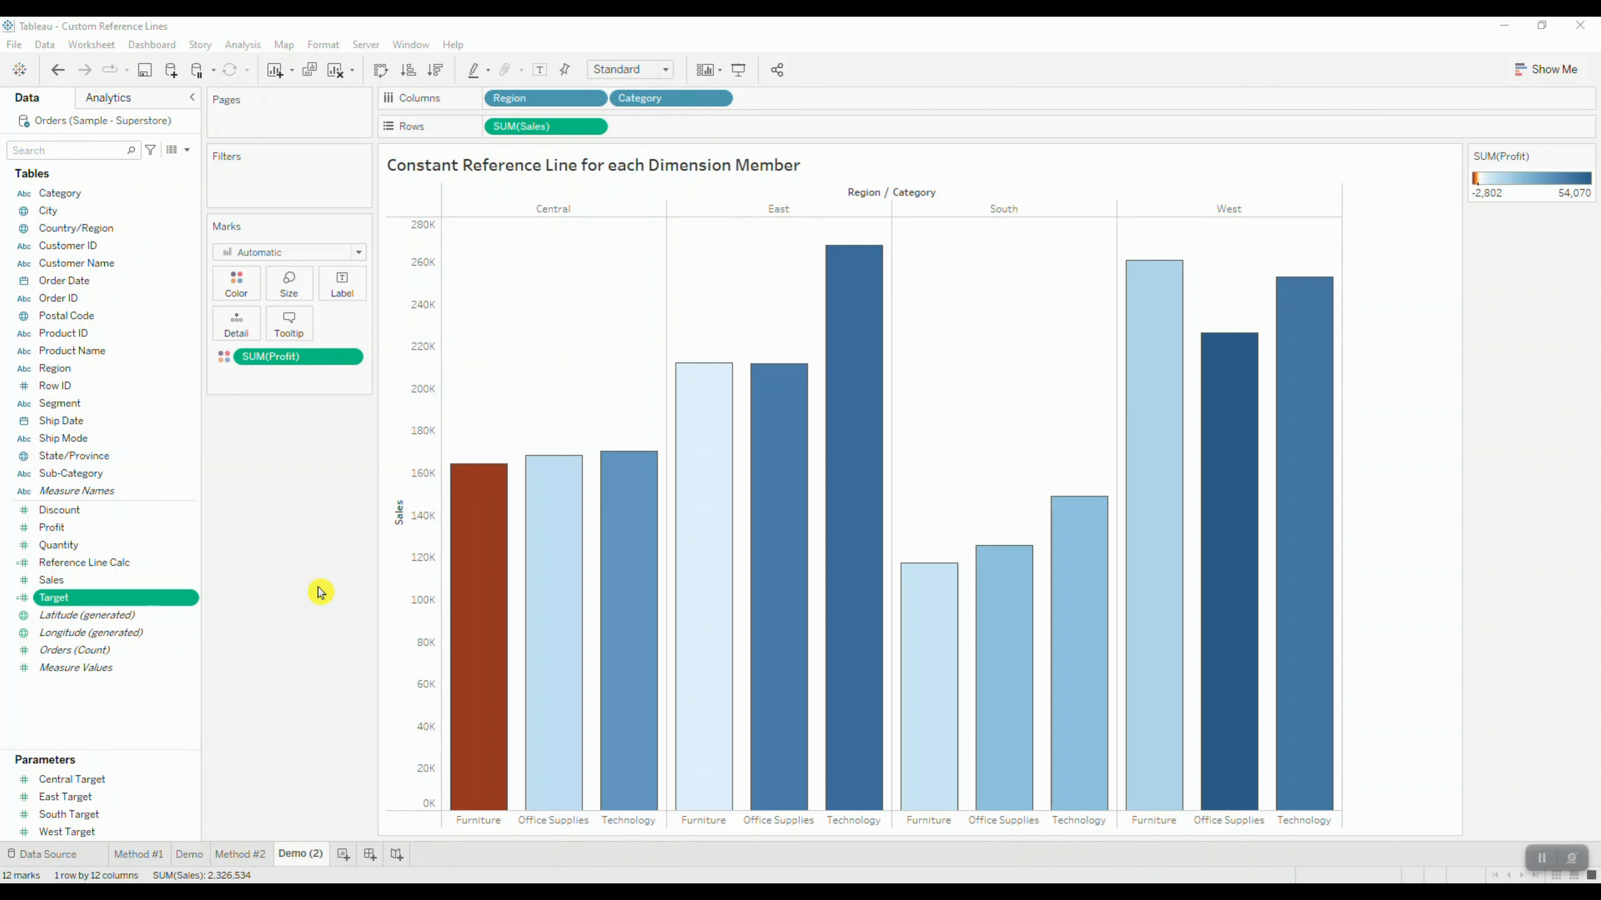
Step: Examine the CASE formula of the Target calculated field for the Demo (2) sheet, then close it without edits
right_click(188, 599)
left_click(226, 300)
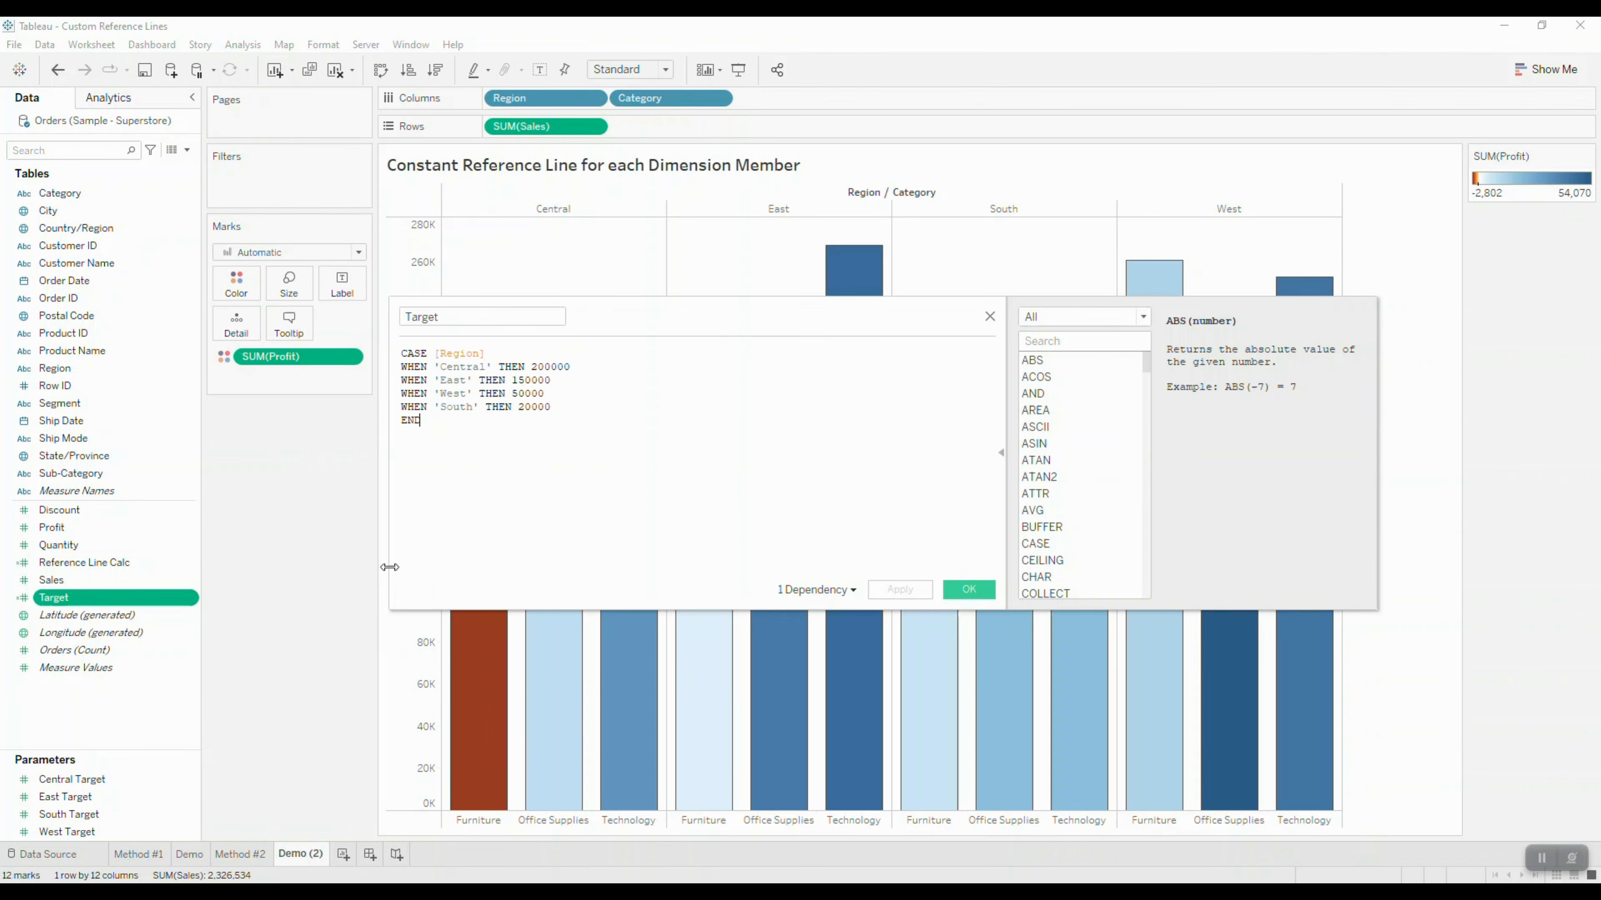
left_click_drag(733, 343, 776, 357)
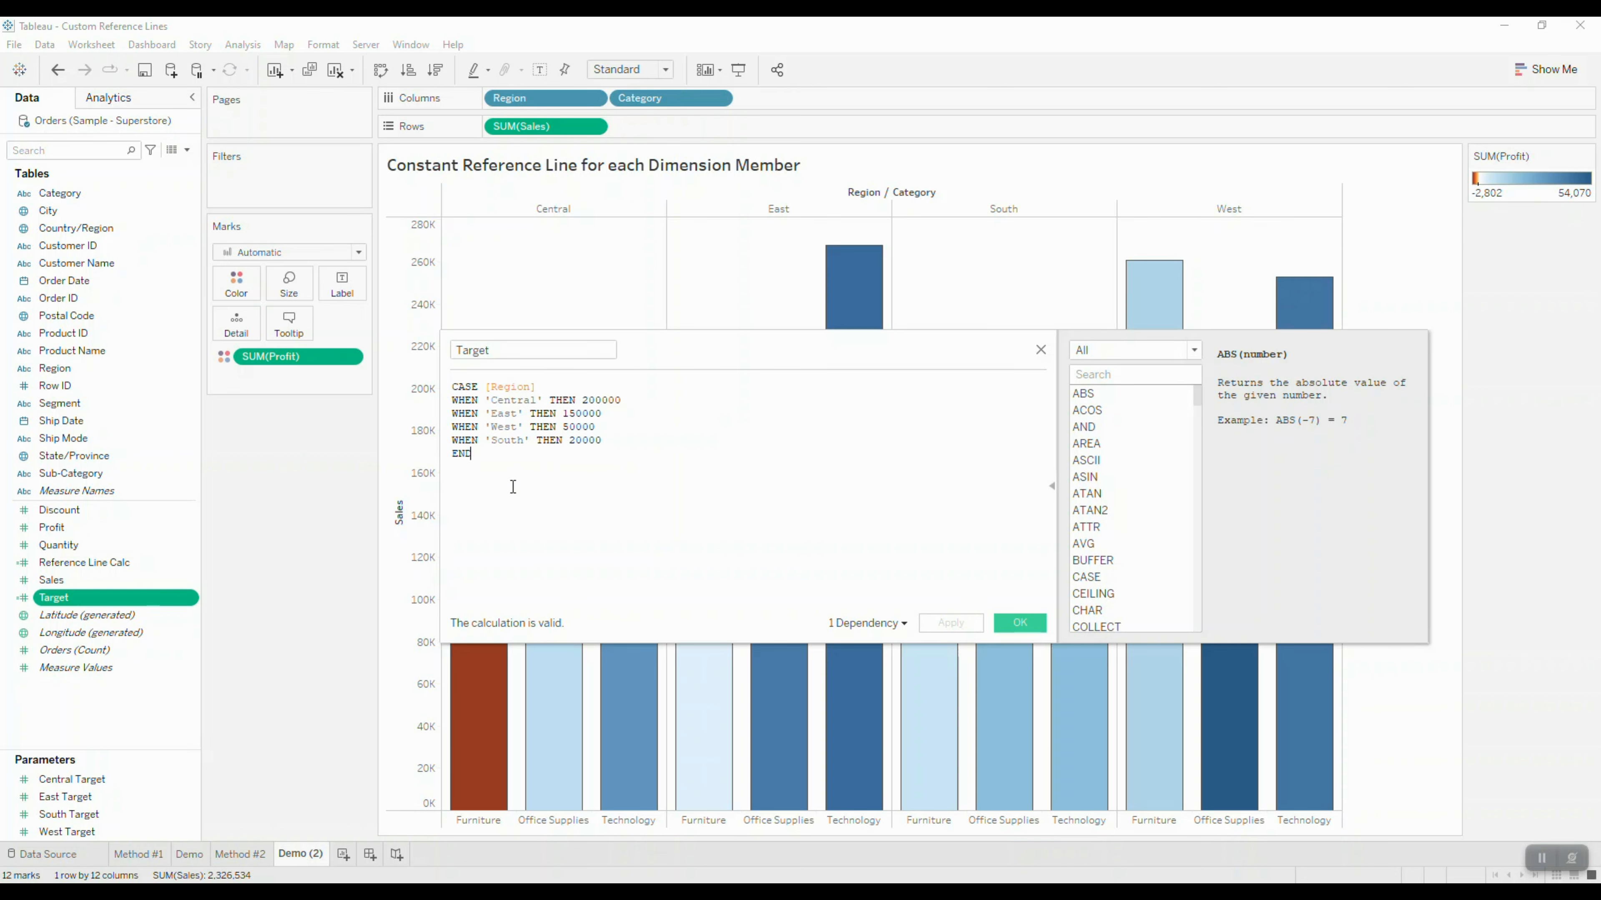
left_click(1041, 349)
Step: Add the Target field to the marks as detail on the Demo (2) sheet and aggregate it by Minimum
left_click_drag(57, 599, 282, 475)
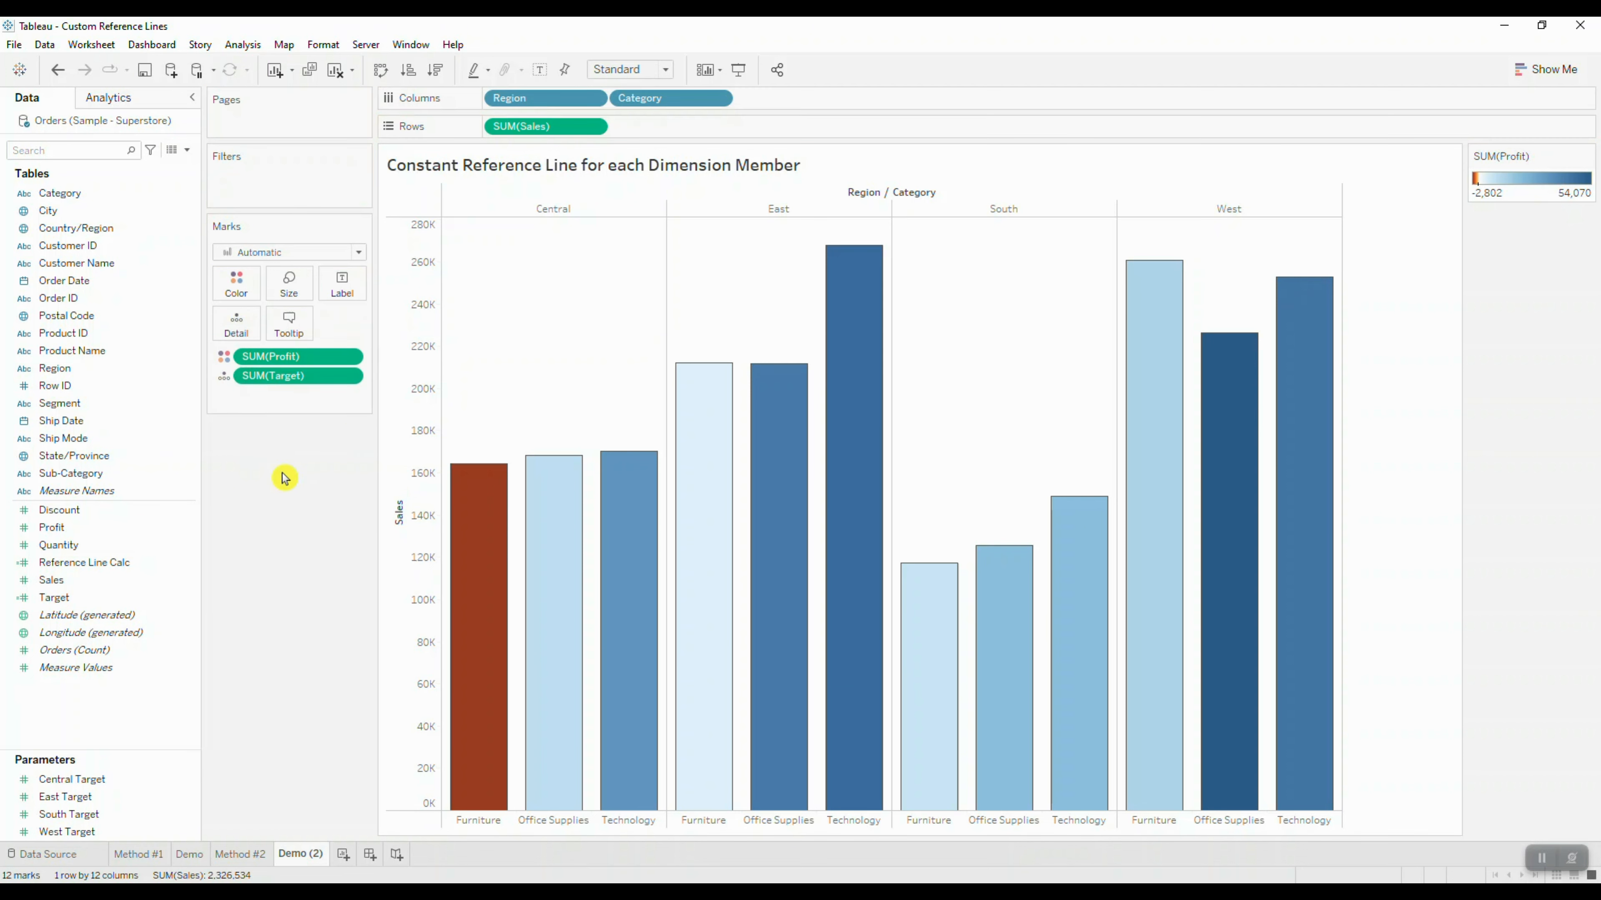
left_click(351, 379)
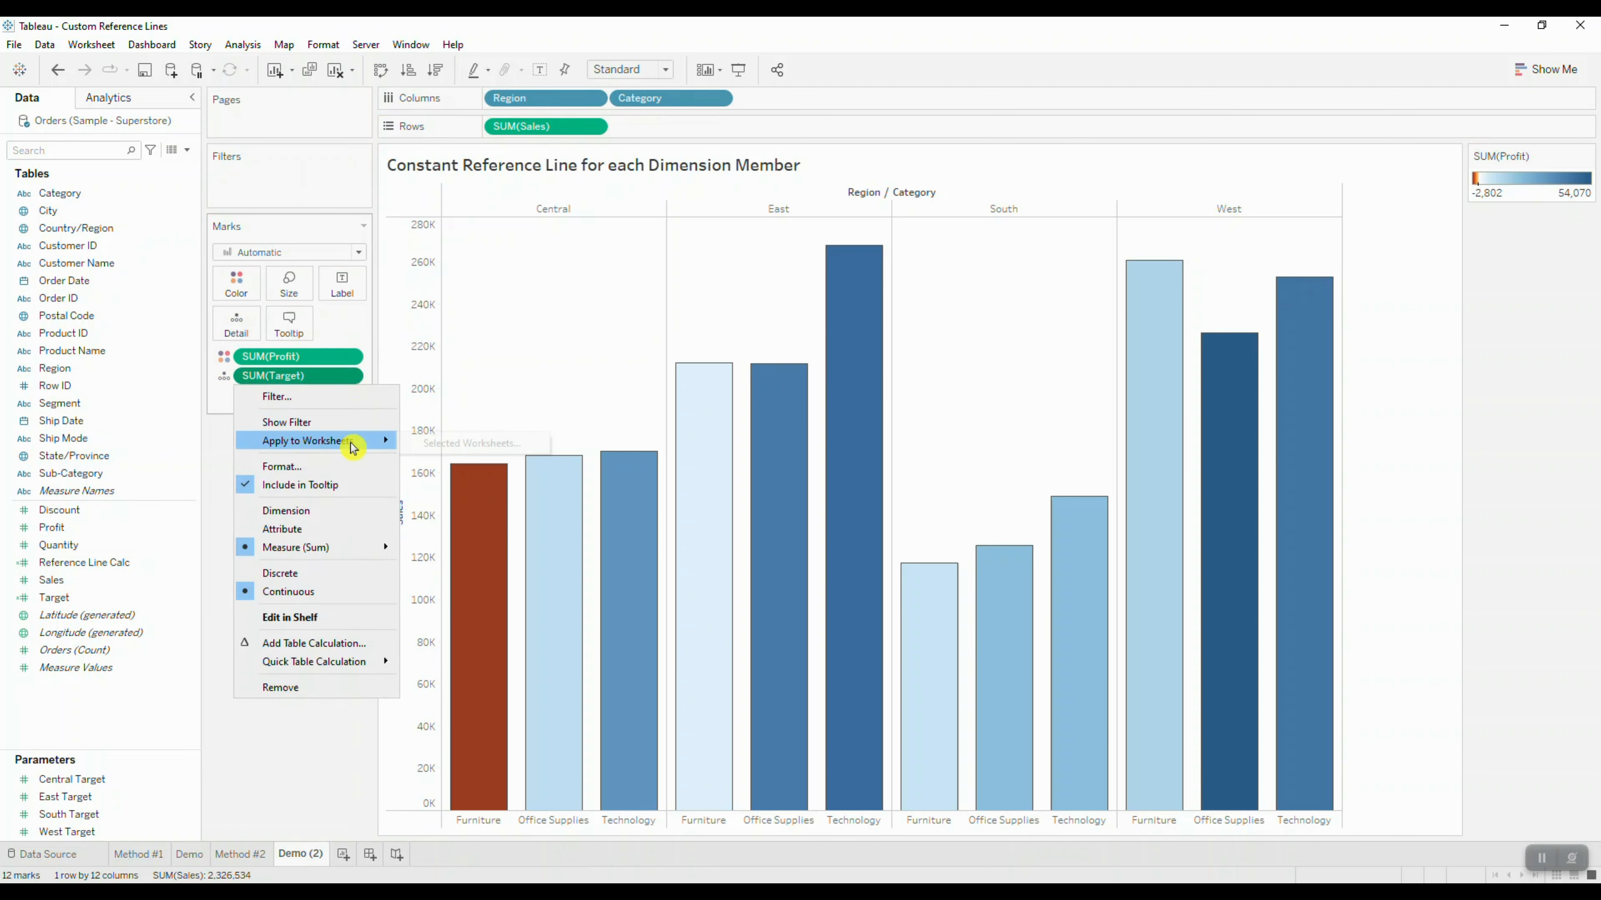
mouse_move(351, 547)
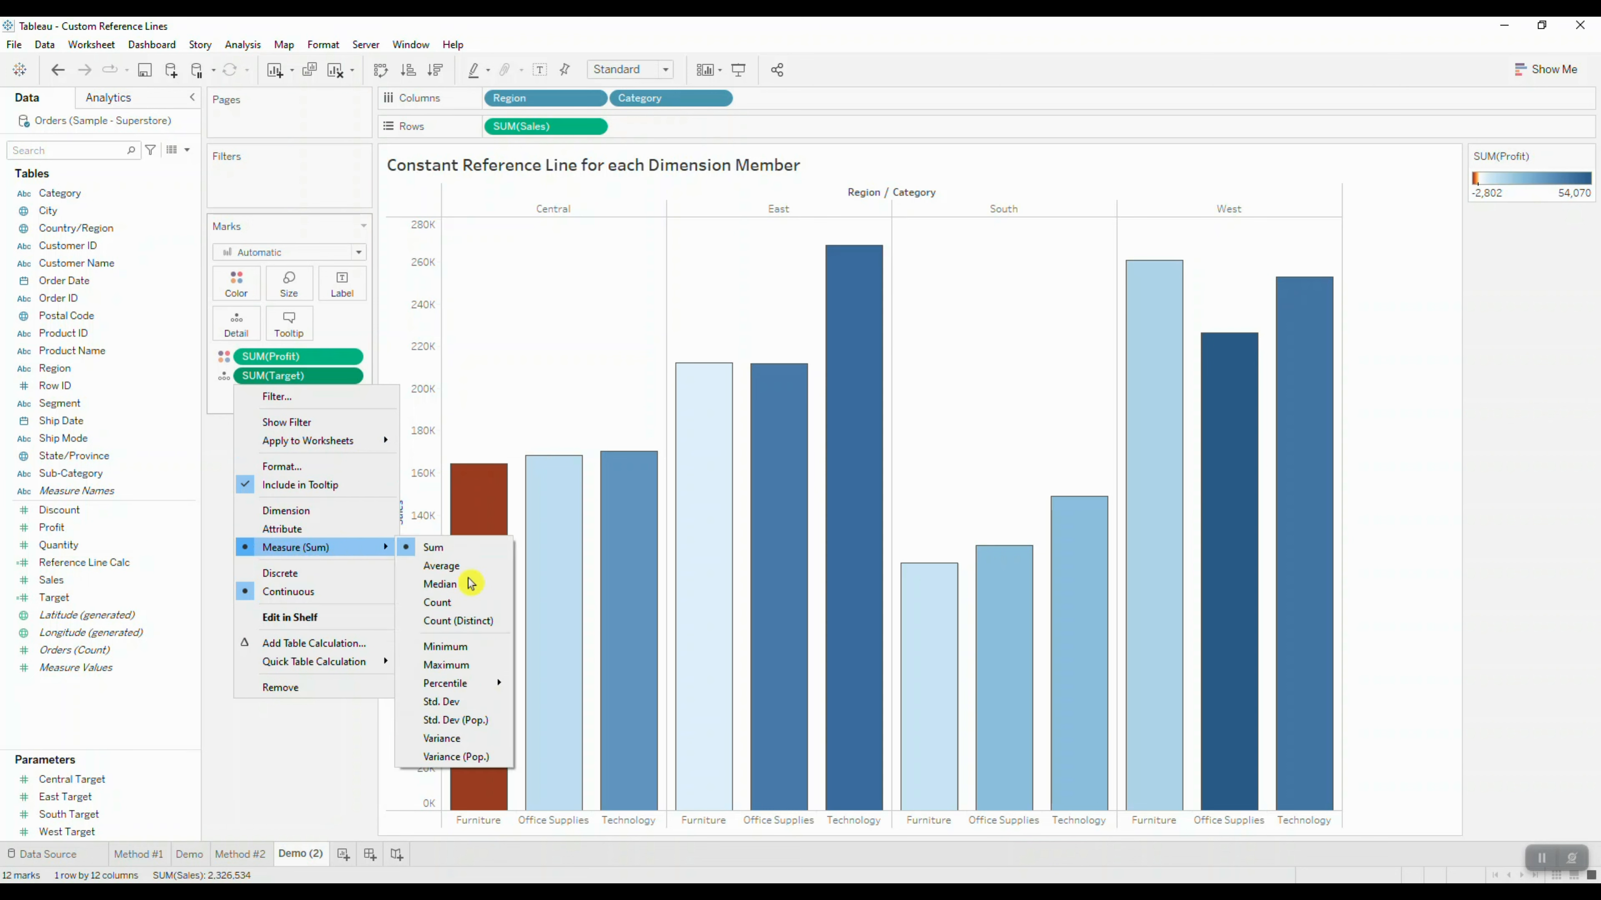
left_click(478, 647)
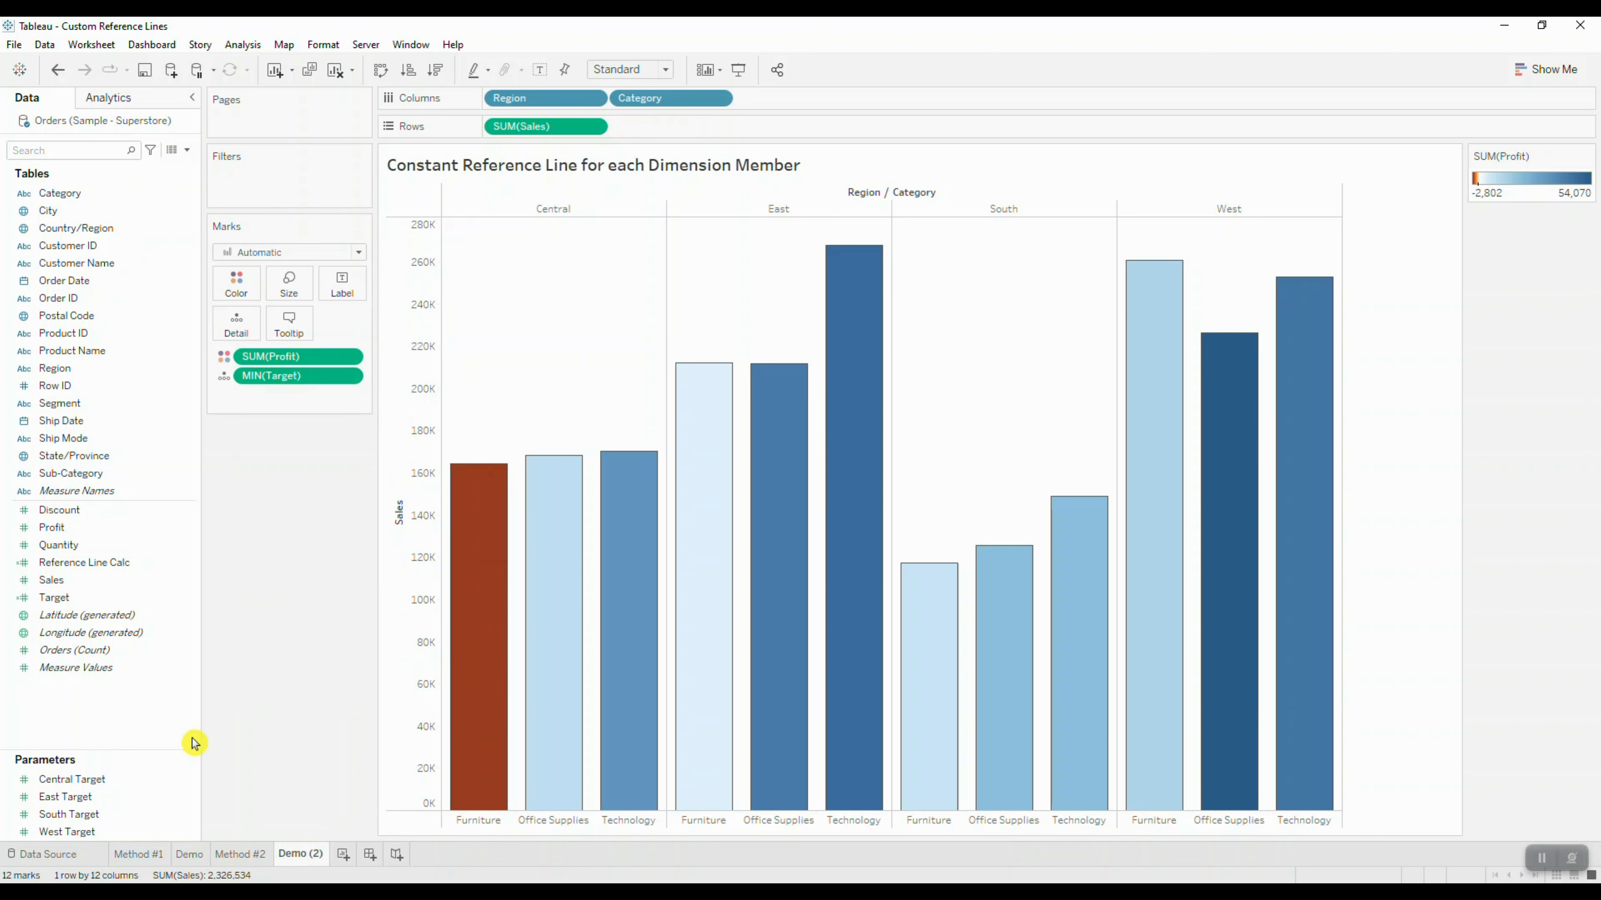
Step: Add a per-pane reference line to the Demo (2) Sales axis with MIN(Target) as its value
right_click(390, 370)
left_click(428, 487)
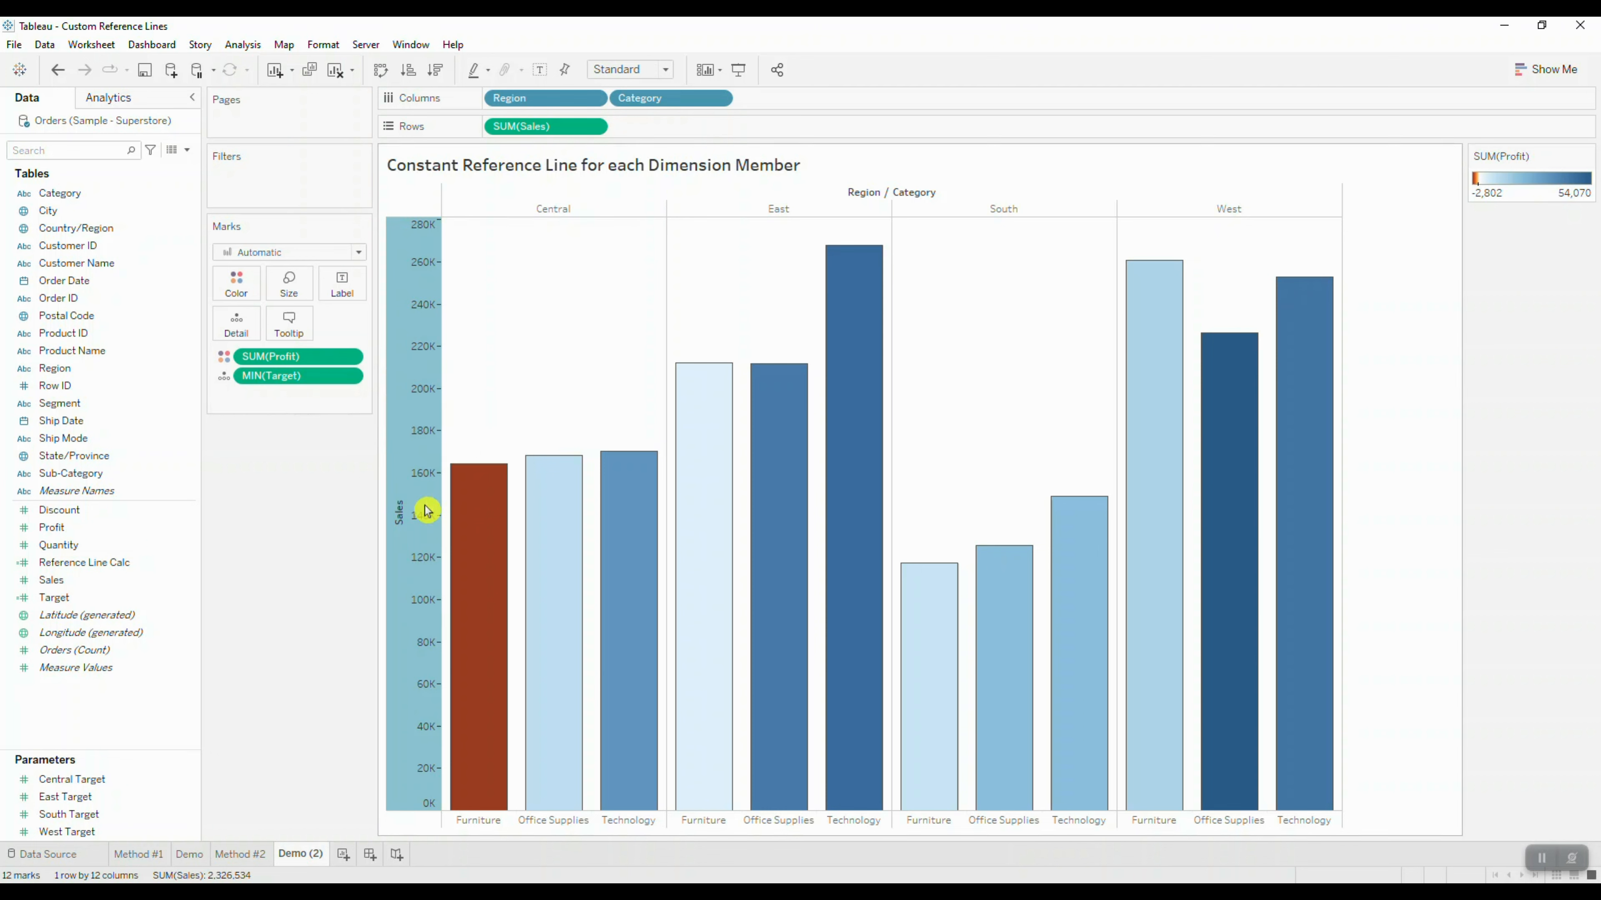
left_click(820, 377)
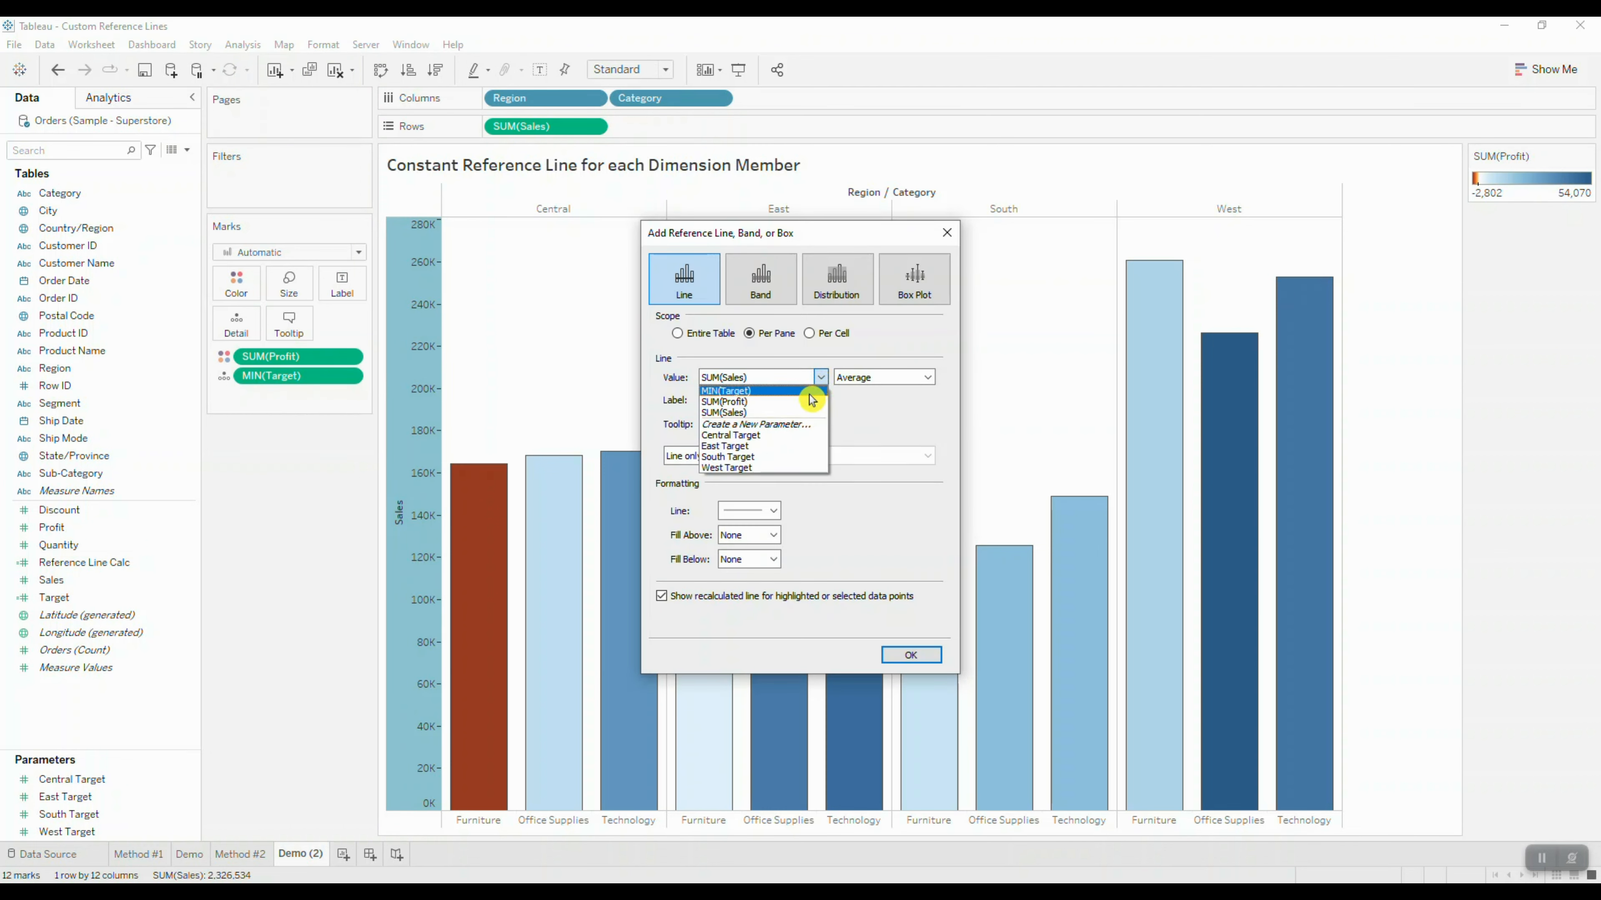
left_click(810, 392)
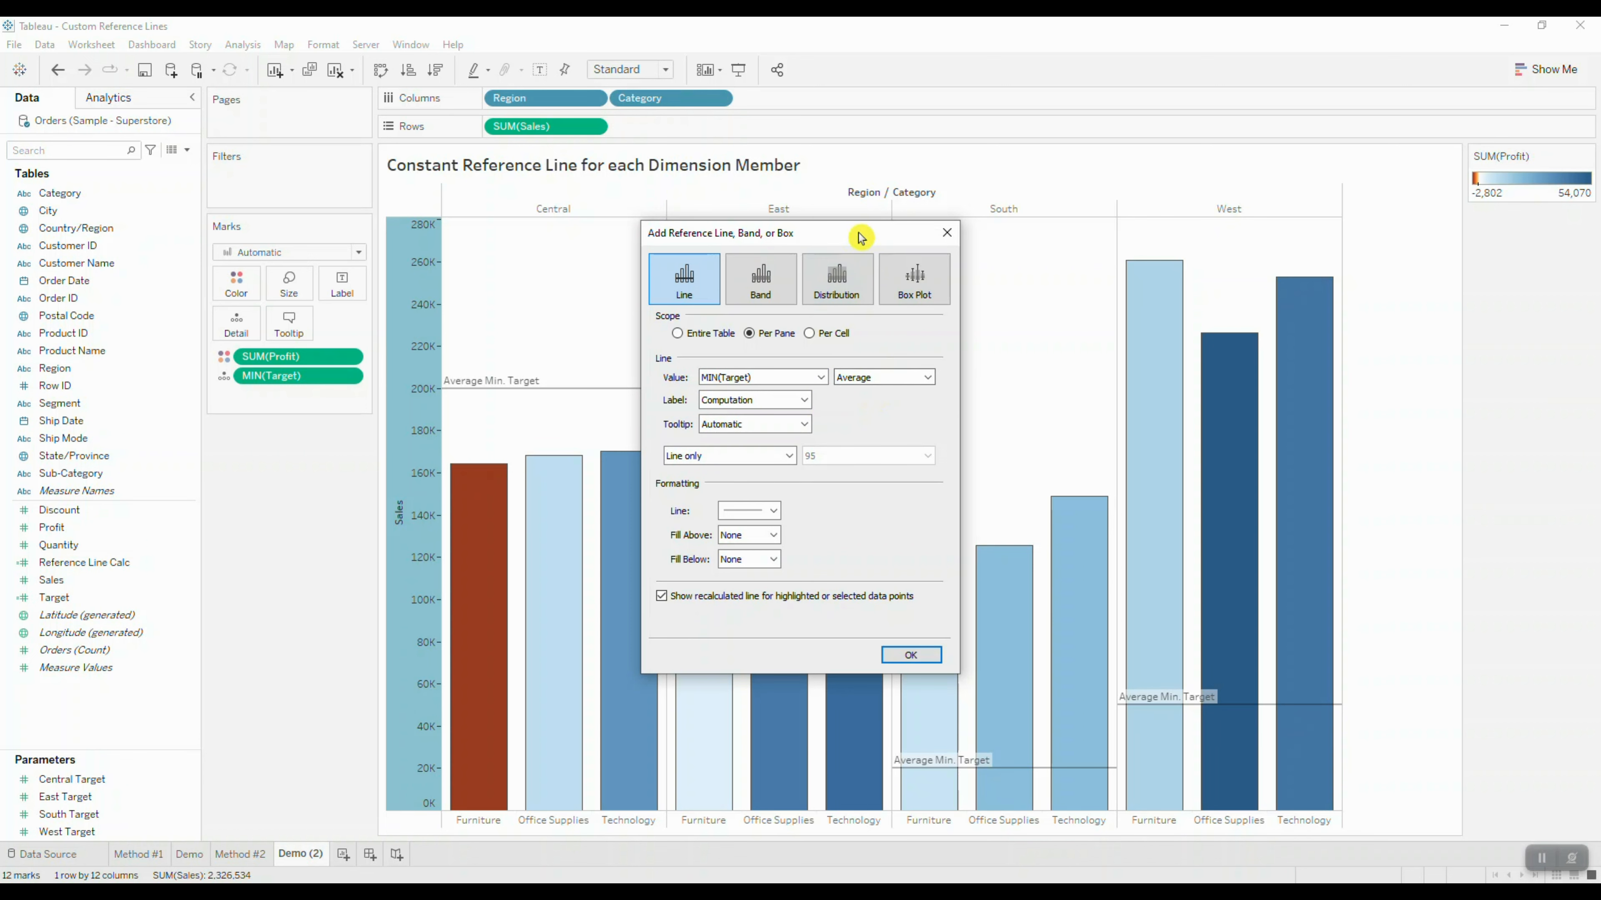
Step: Give the MIN(Target) reference line the custom label "Target: <Value>" and apply it
left_click_drag(861, 236, 248, 299)
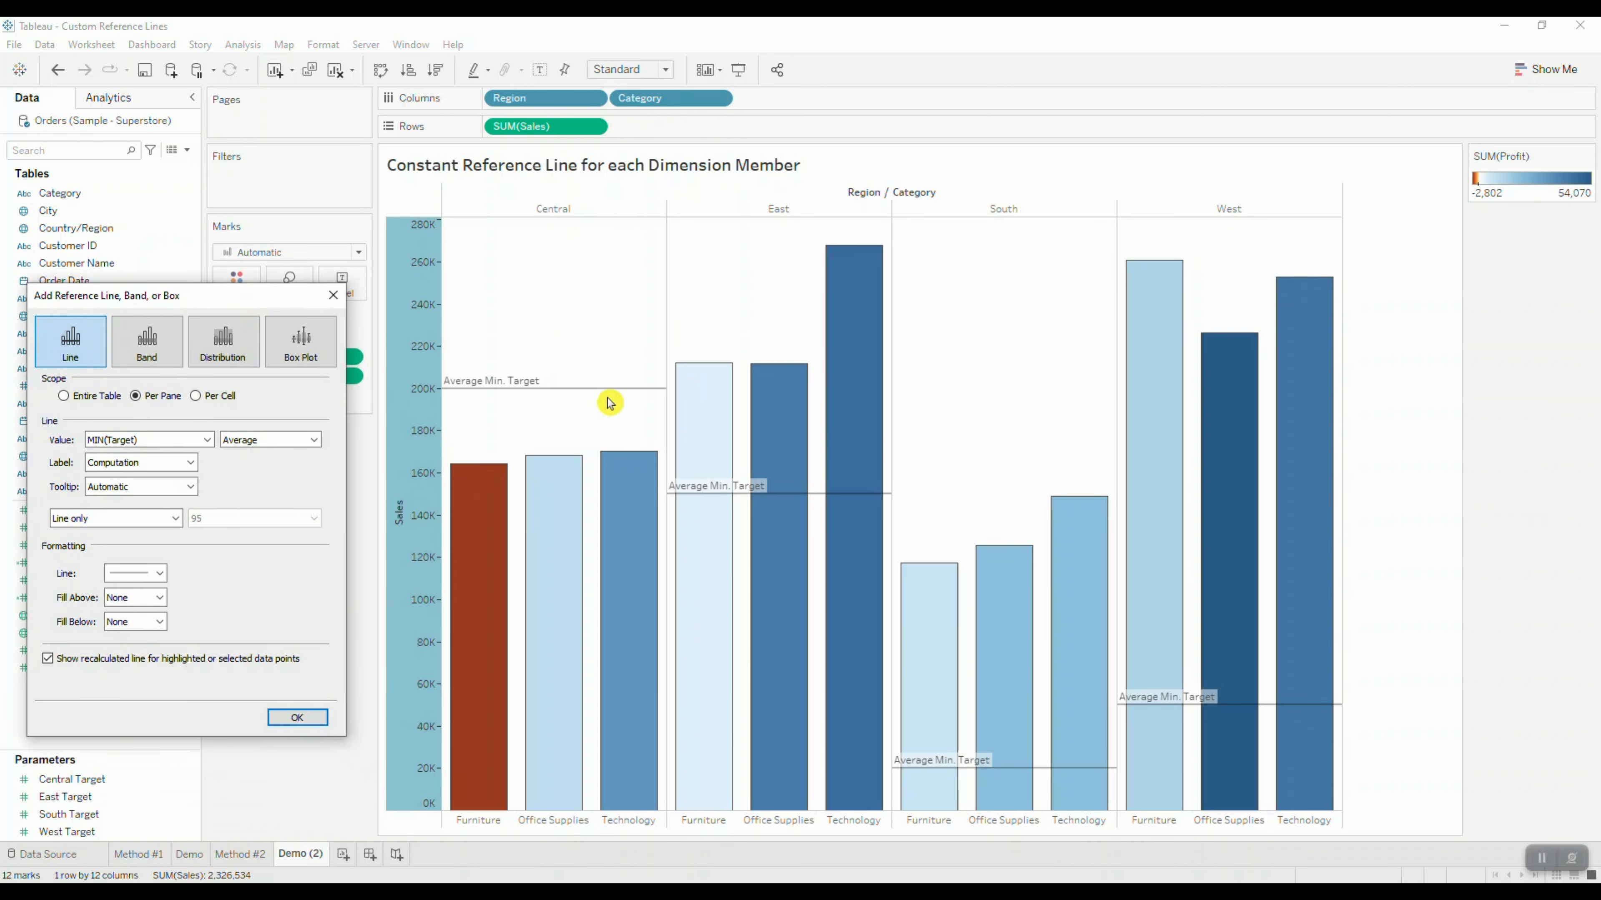
left_click(190, 463)
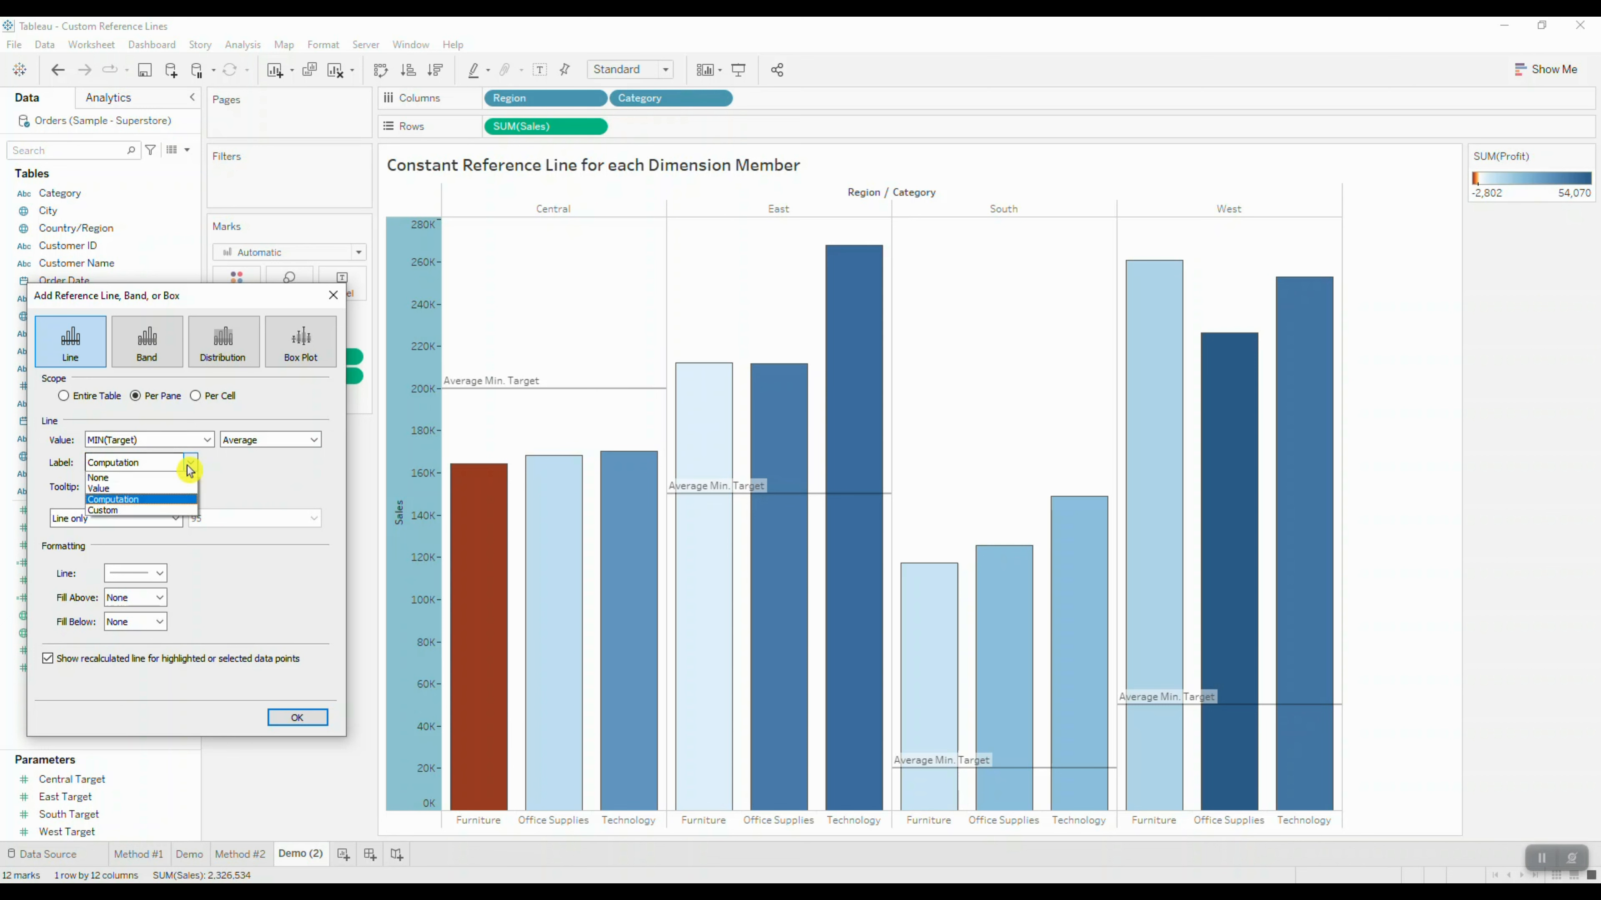
left_click(174, 510)
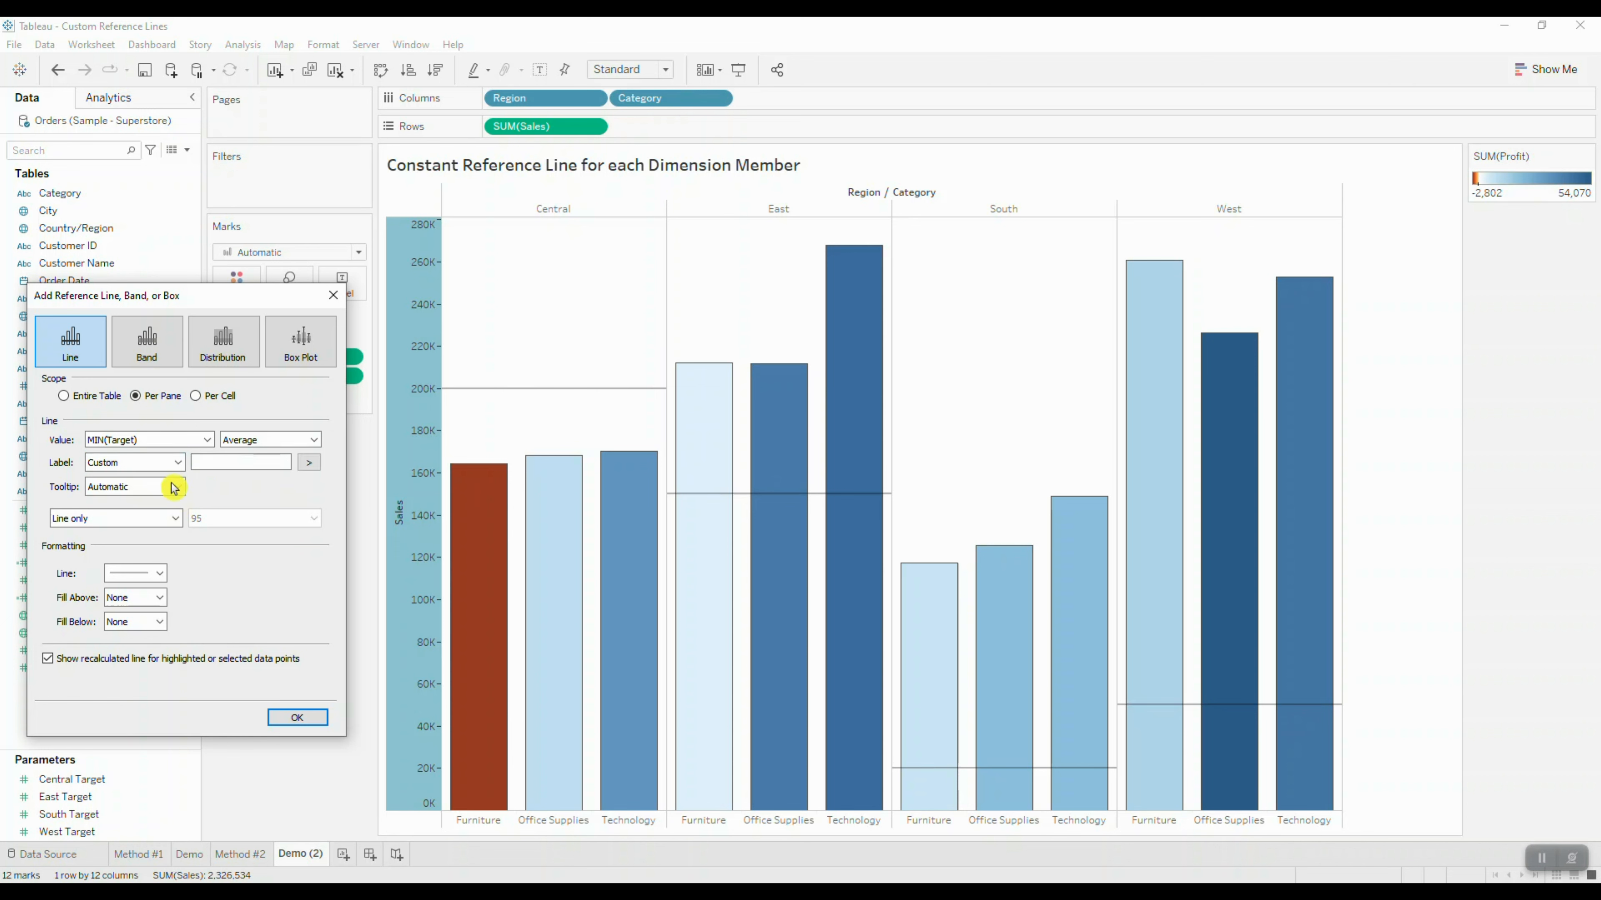
left_click(240, 466)
type("Target:")
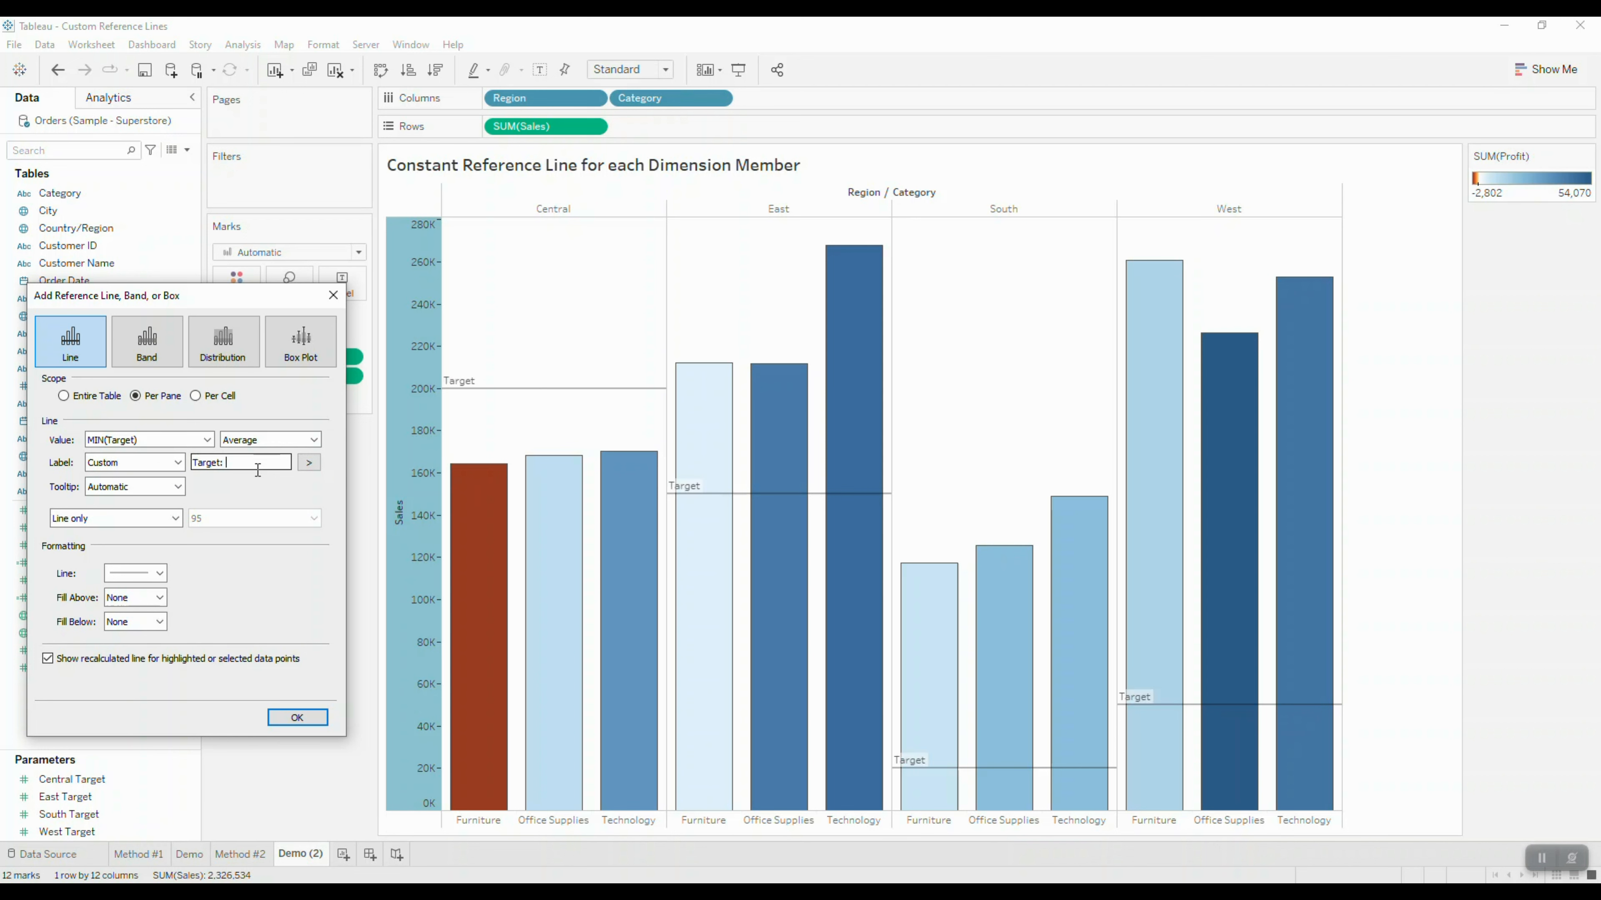
left_click(309, 462)
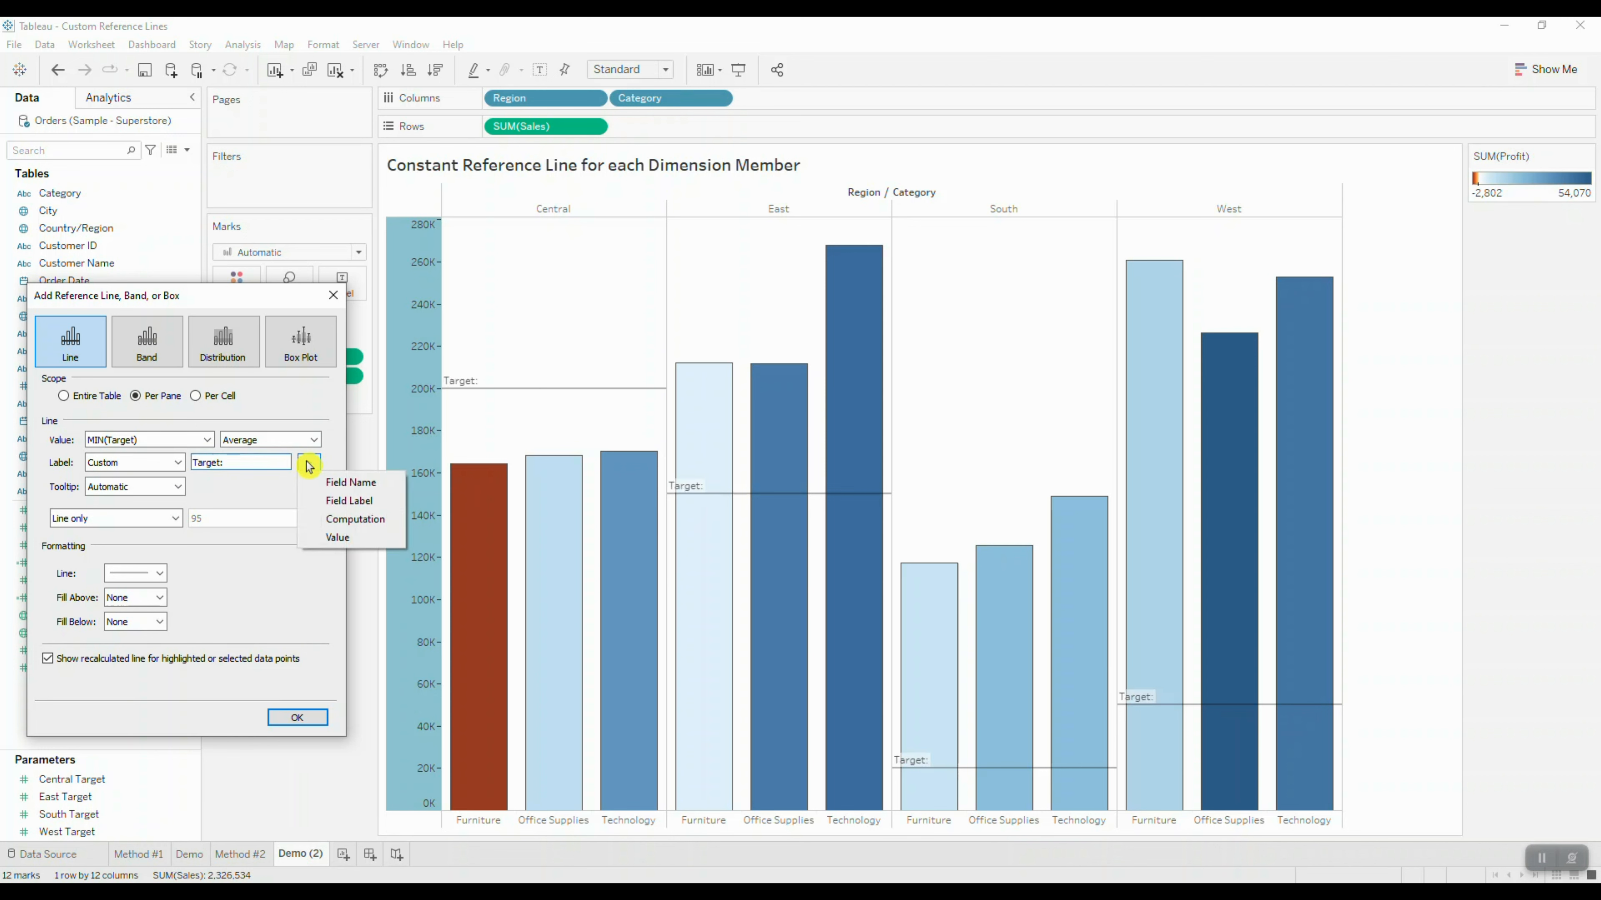
left_click(355, 540)
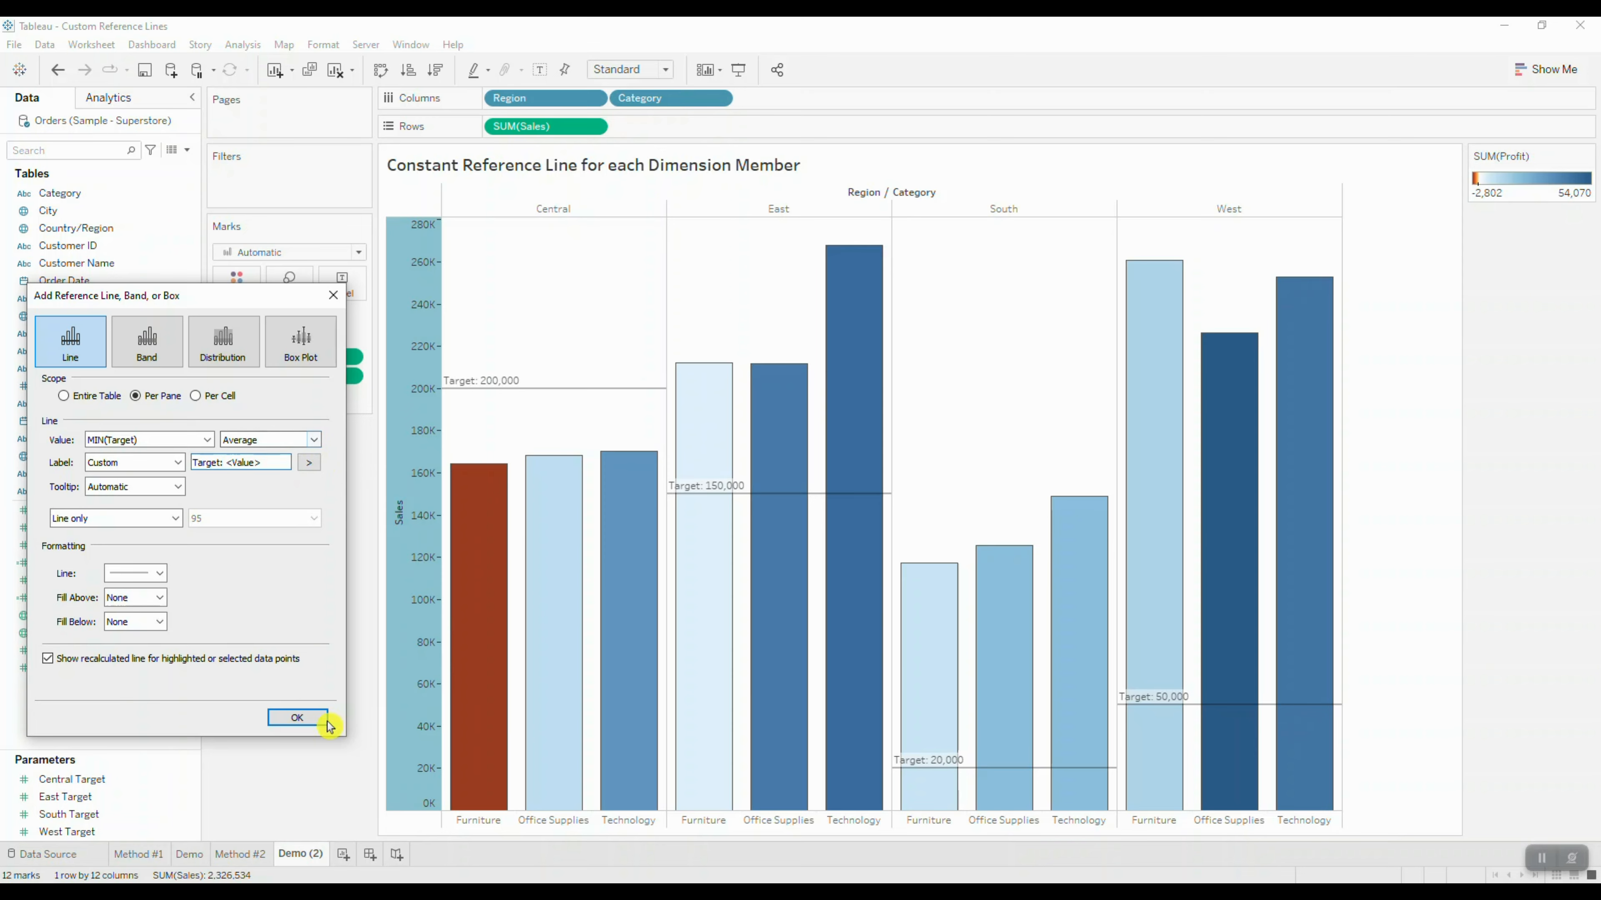
left_click(282, 726)
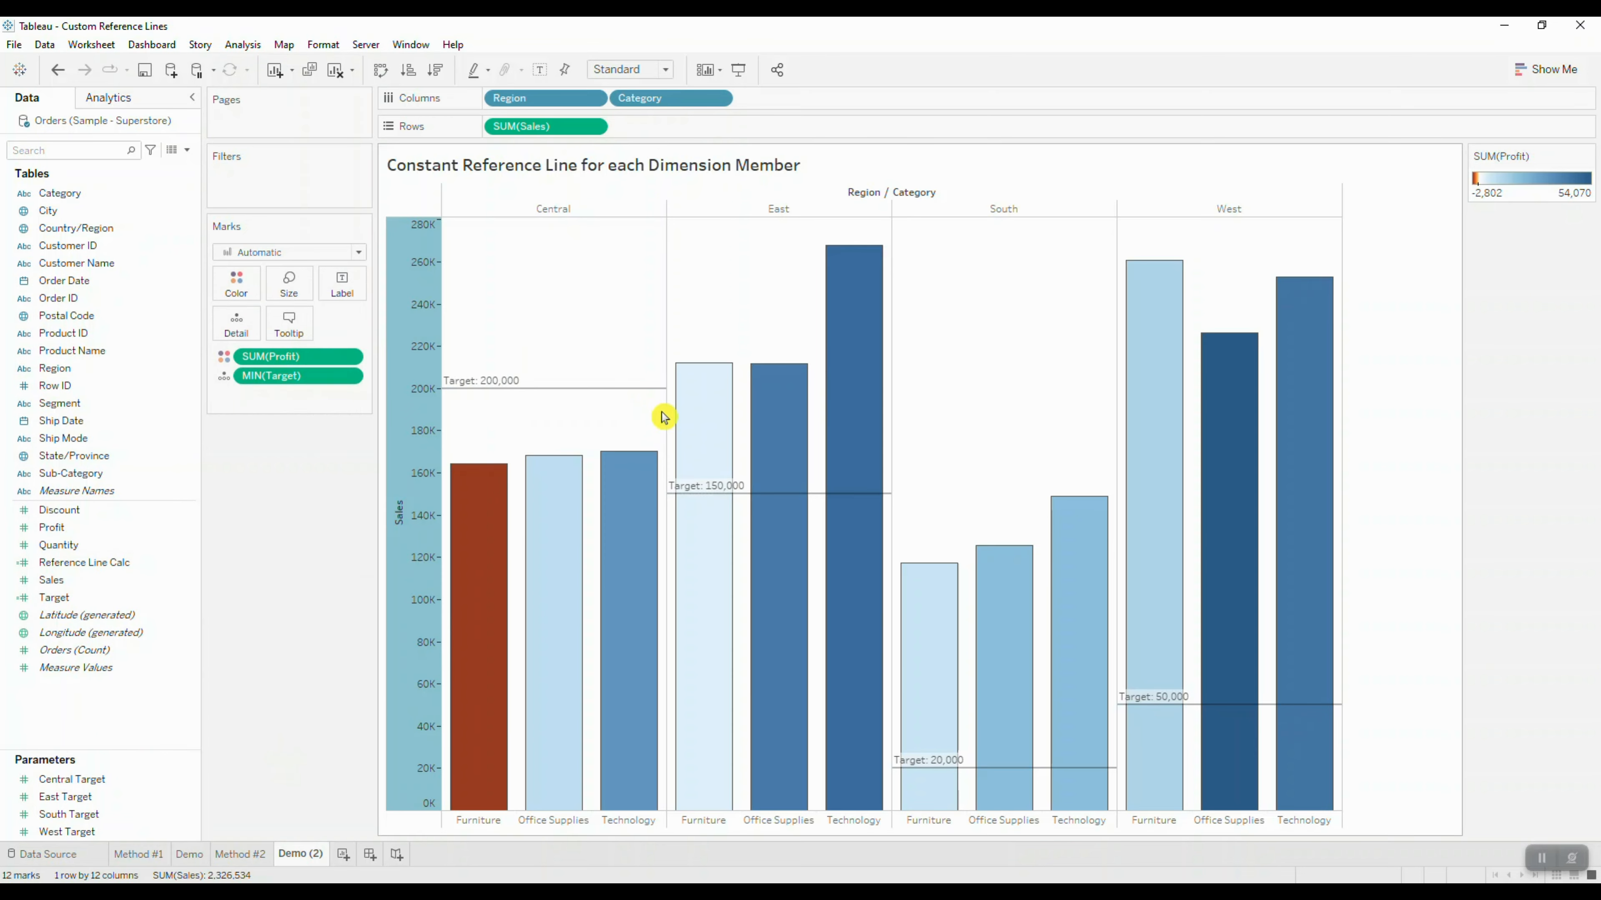
Step: Reopen the Target calculated field's formula and place its editor clear of the Central reference line
mouse_move(783, 548)
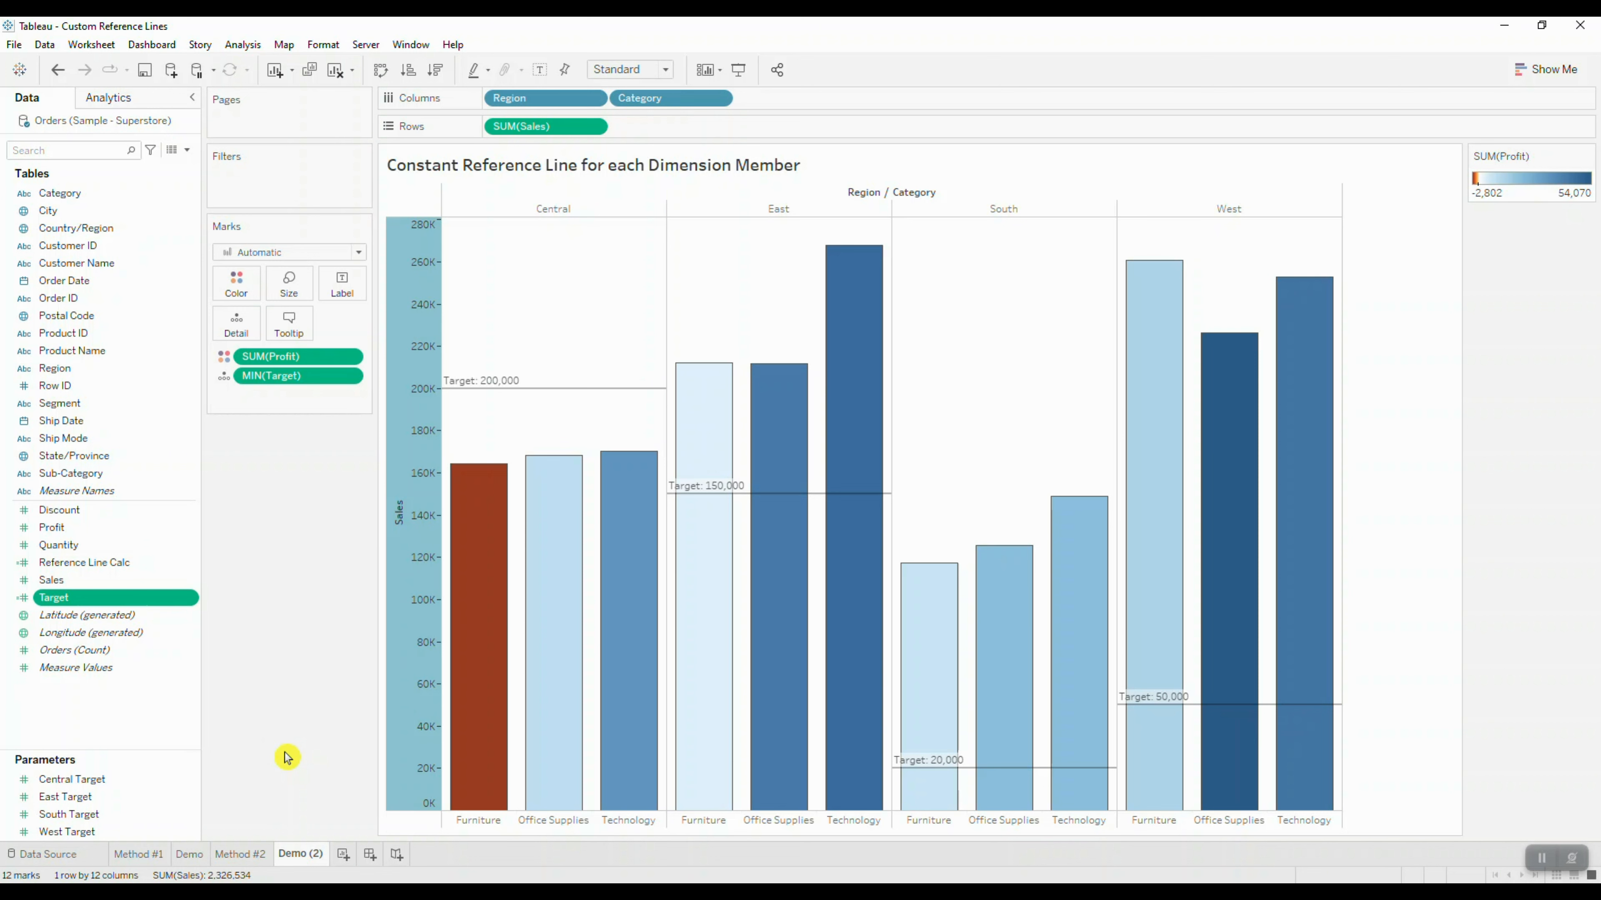
left_click(193, 600)
left_click(248, 301)
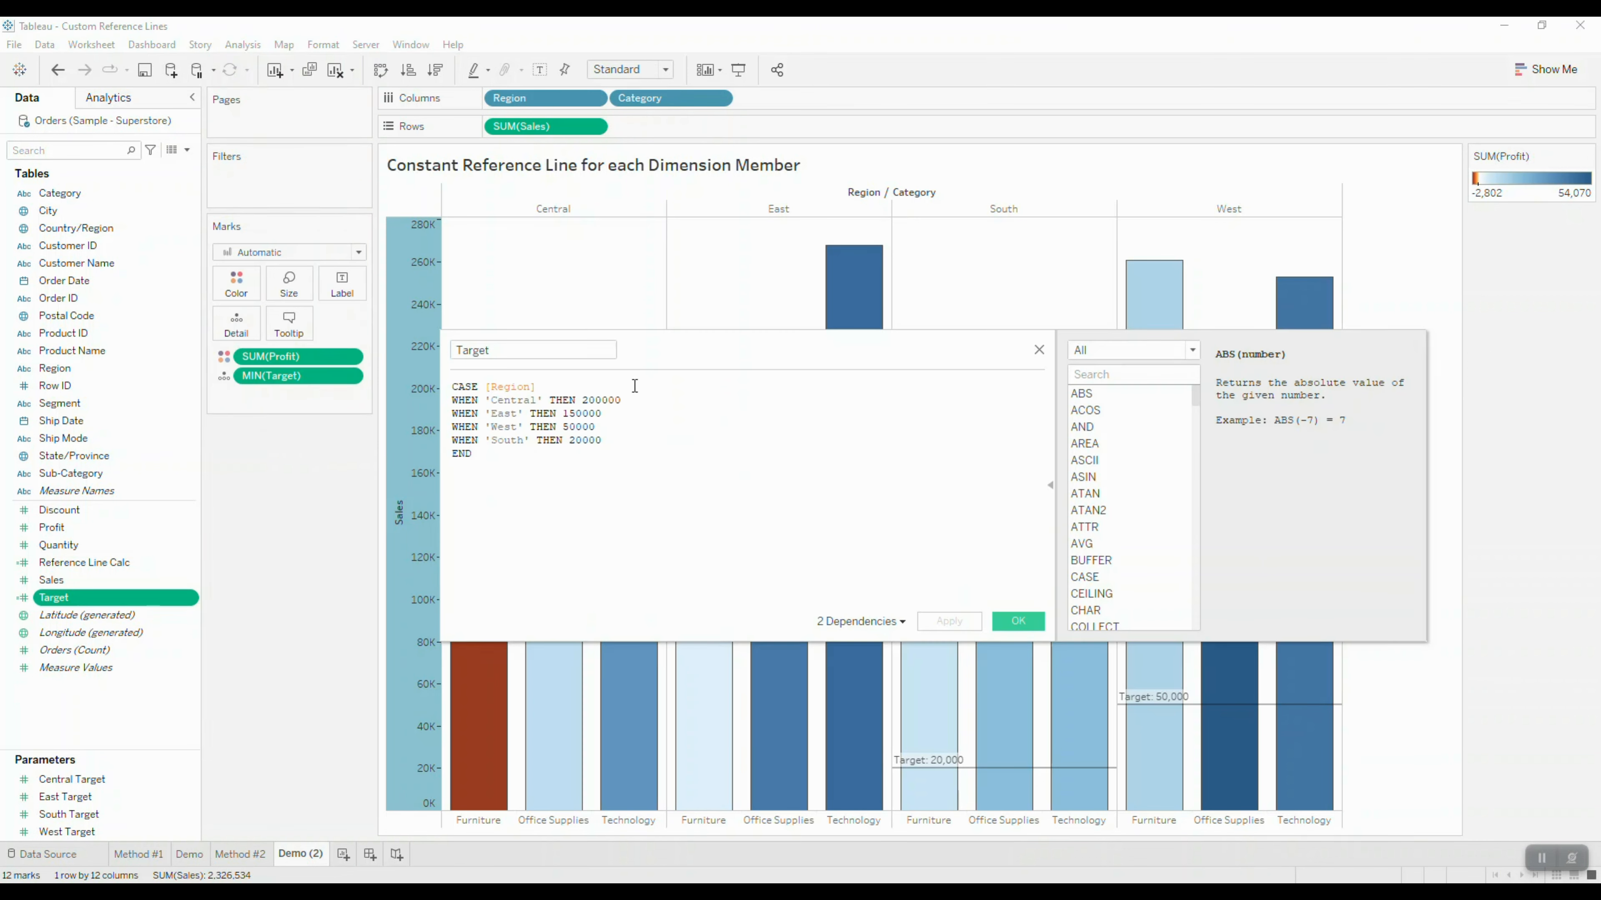
left_click_drag(678, 354, 785, 480)
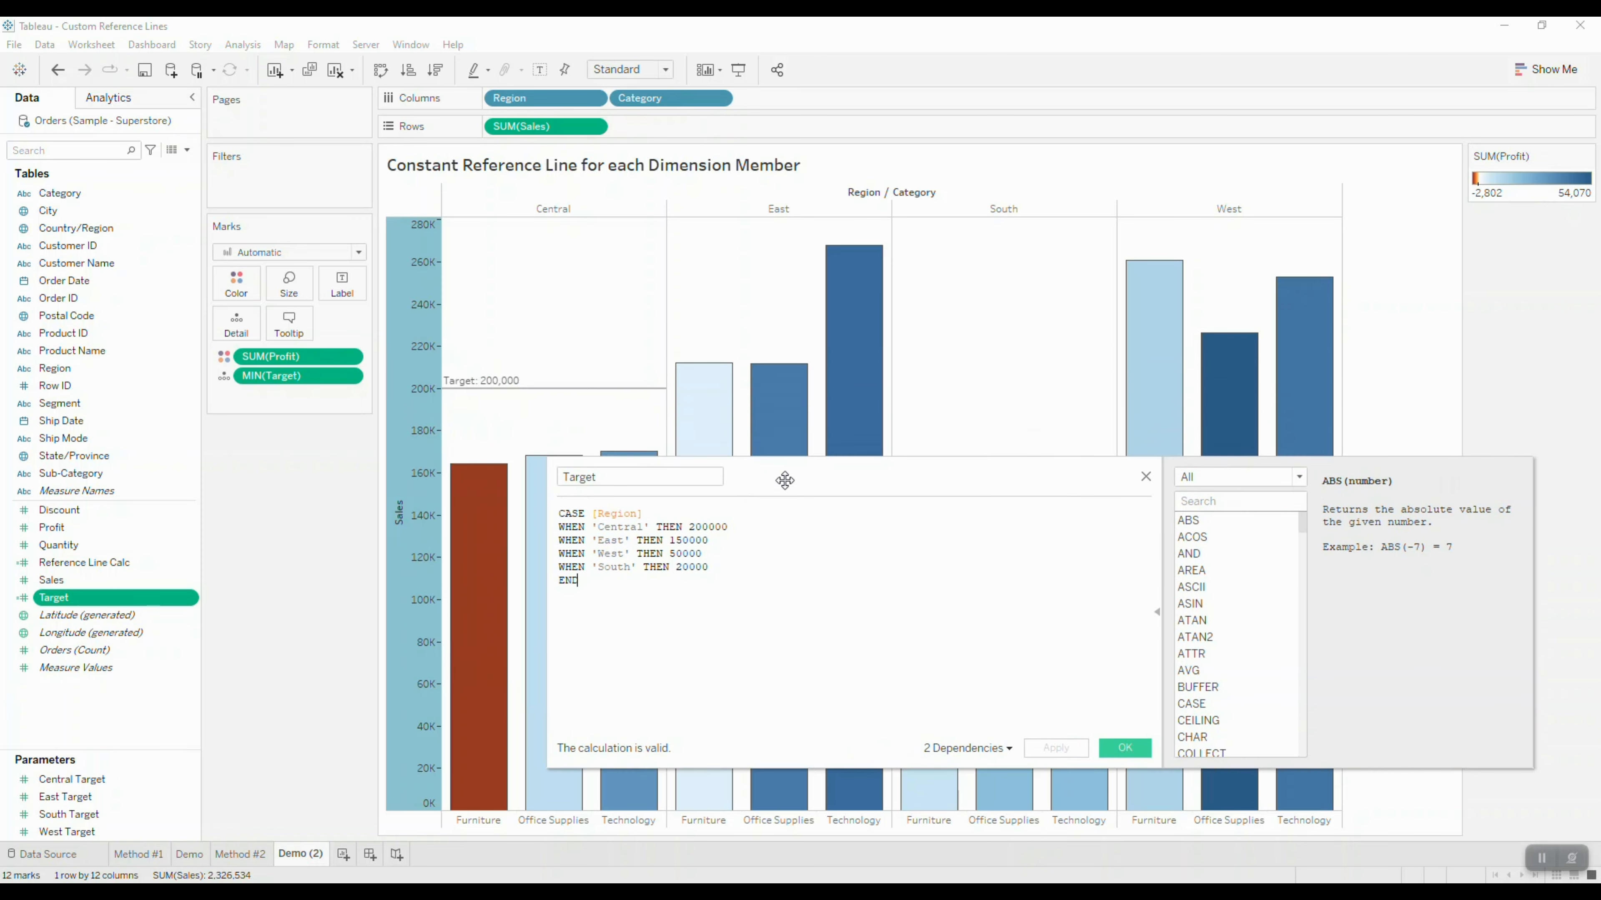